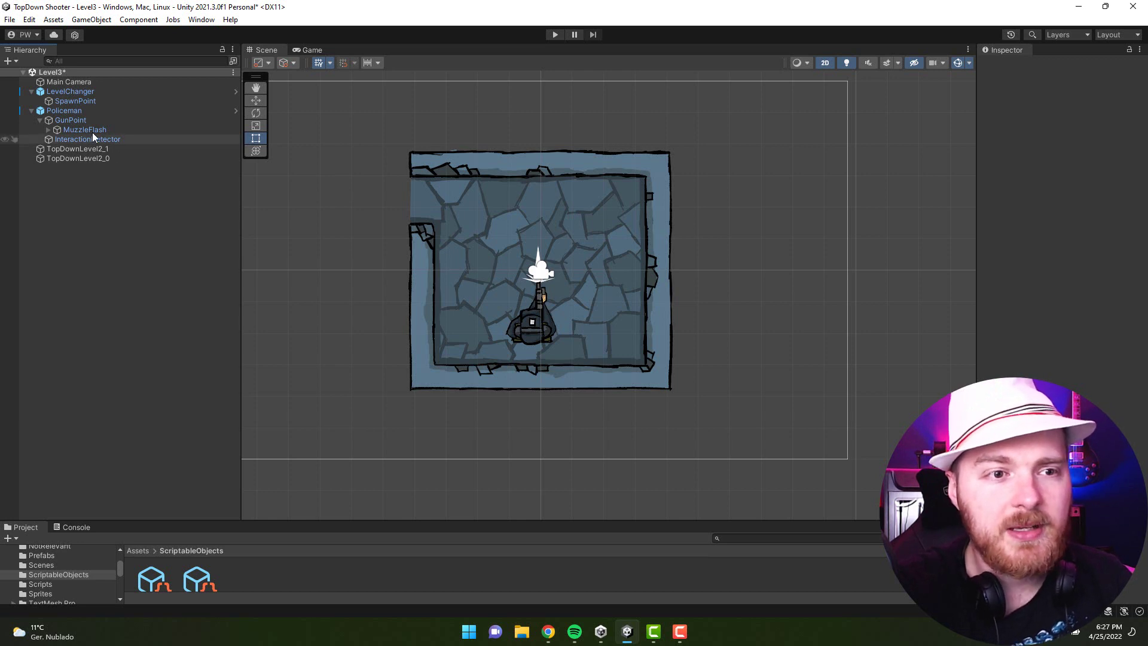
Give SpawnPoint a red dot scene icon and deselect it to preview the icon.
{"action": "left_click", "coordinate": [74, 101]}
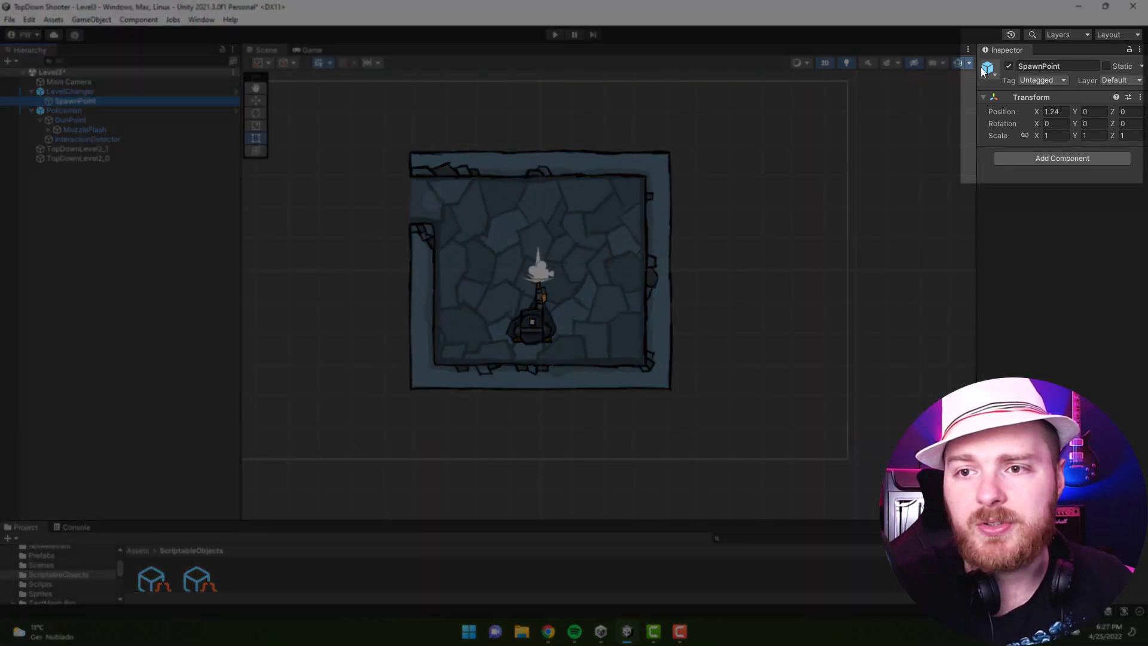
{"action": "left_click", "coordinate": [985, 69]}
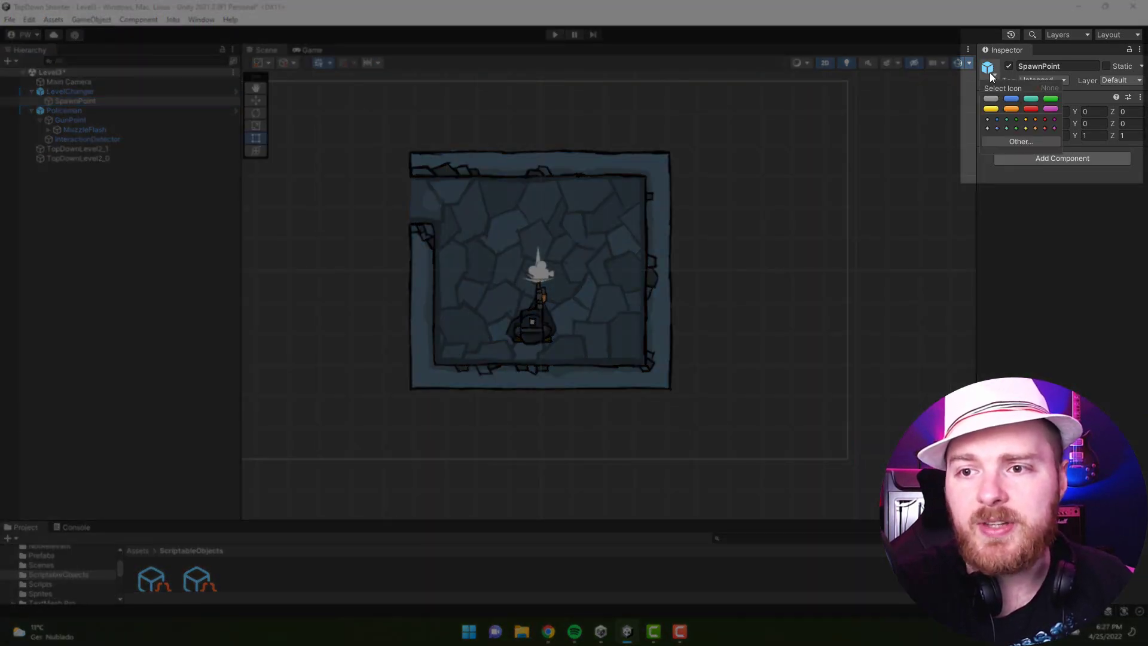
{"action": "left_click", "coordinate": [1044, 120]}
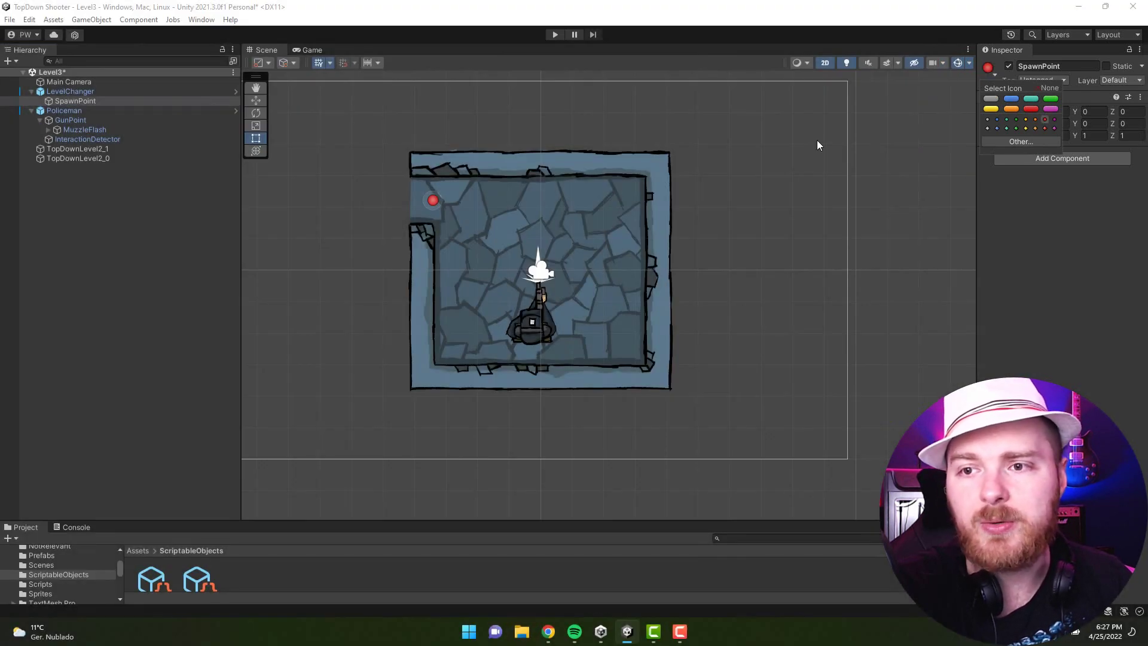
{"action": "left_click", "coordinate": [378, 210]}
{"action": "left_click", "coordinate": [378, 211]}
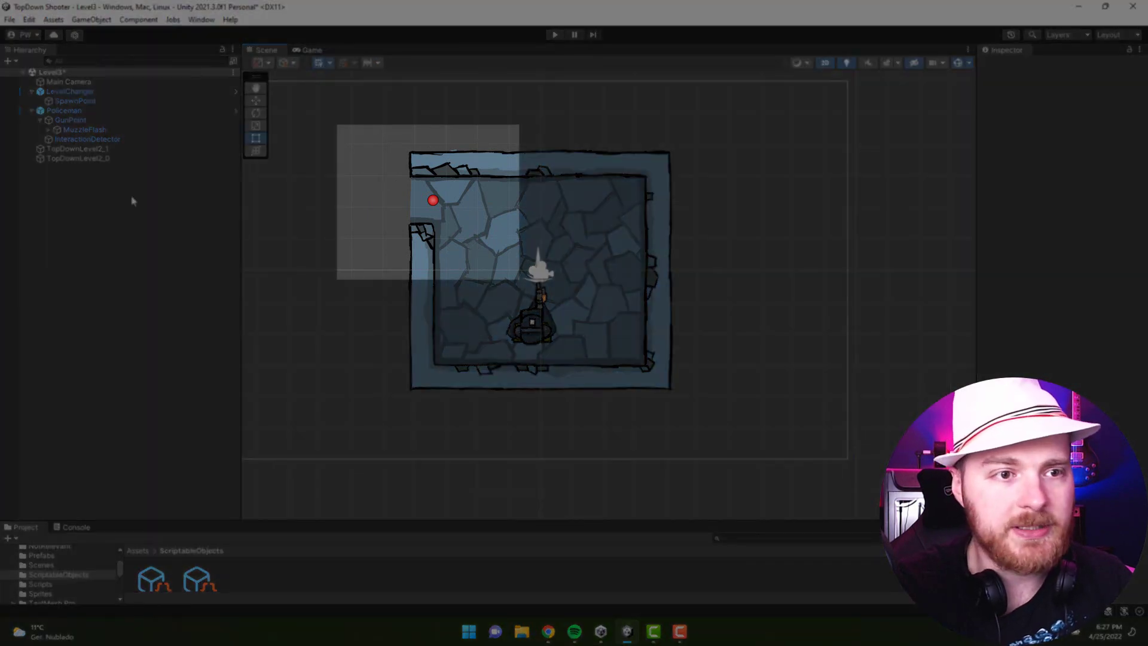
Switch SpawnPoint's icon to a red name label, then to the Bone_Inf texture.
{"action": "left_click", "coordinate": [78, 101]}
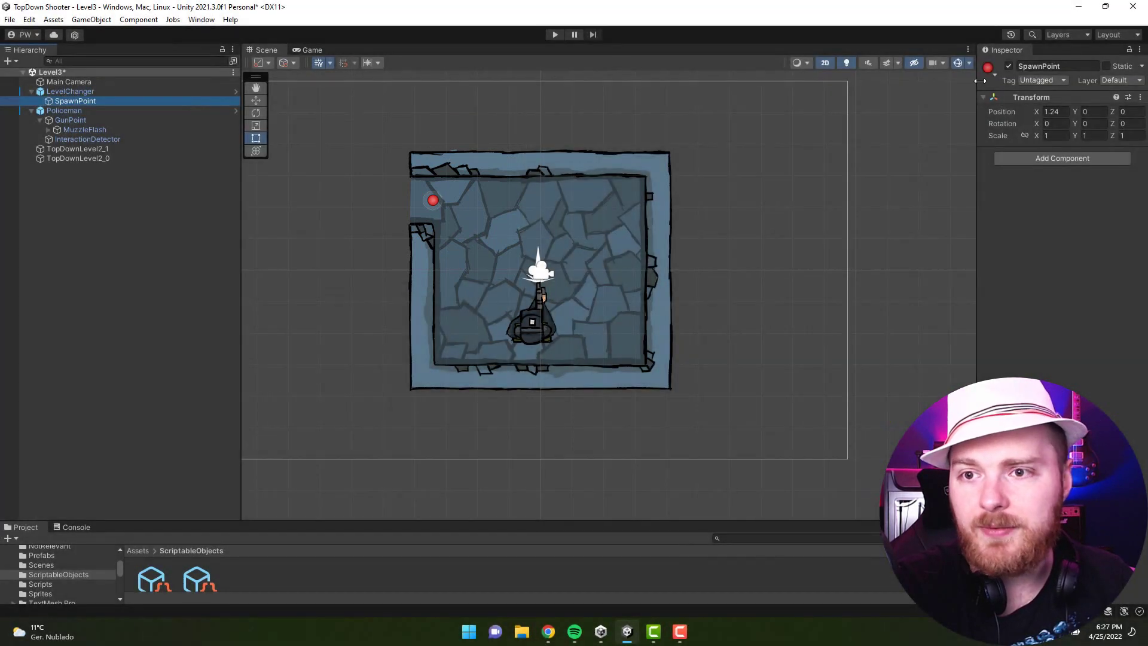
{"action": "left_click", "coordinate": [988, 67]}
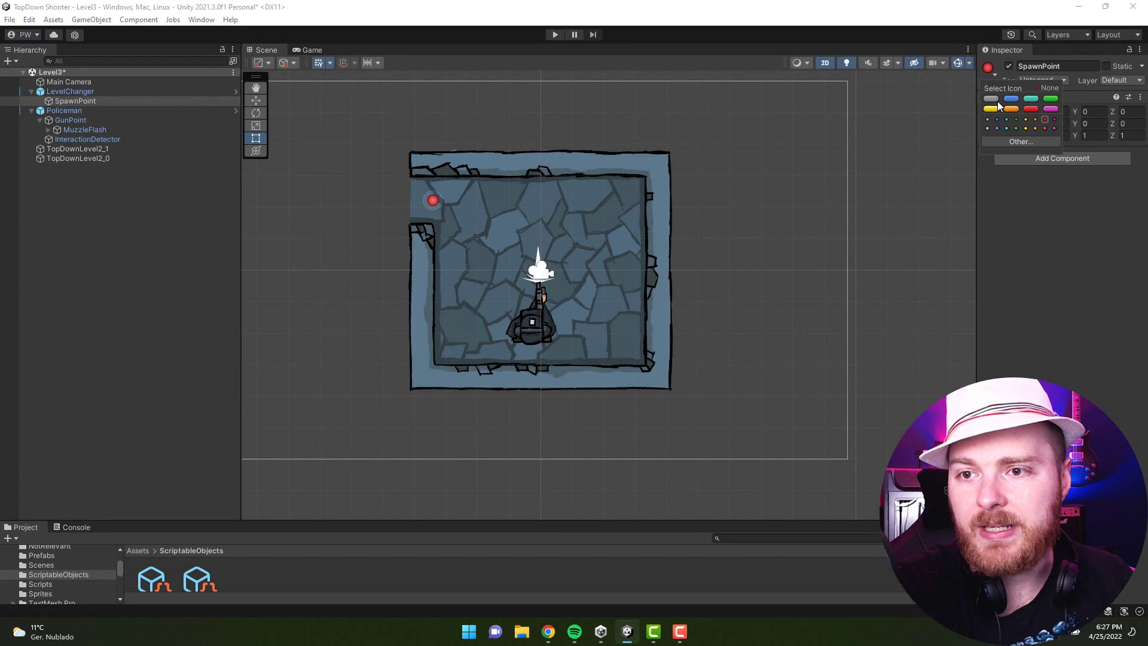
{"action": "left_click", "coordinate": [1032, 109]}
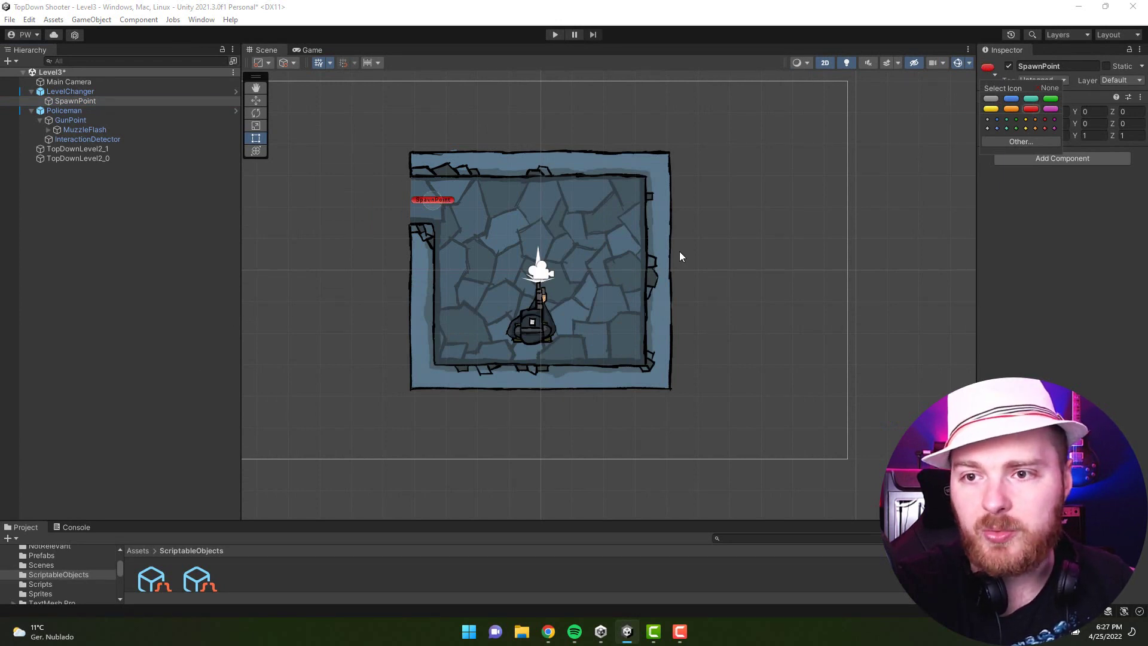
{"action": "left_click", "coordinate": [1011, 141]}
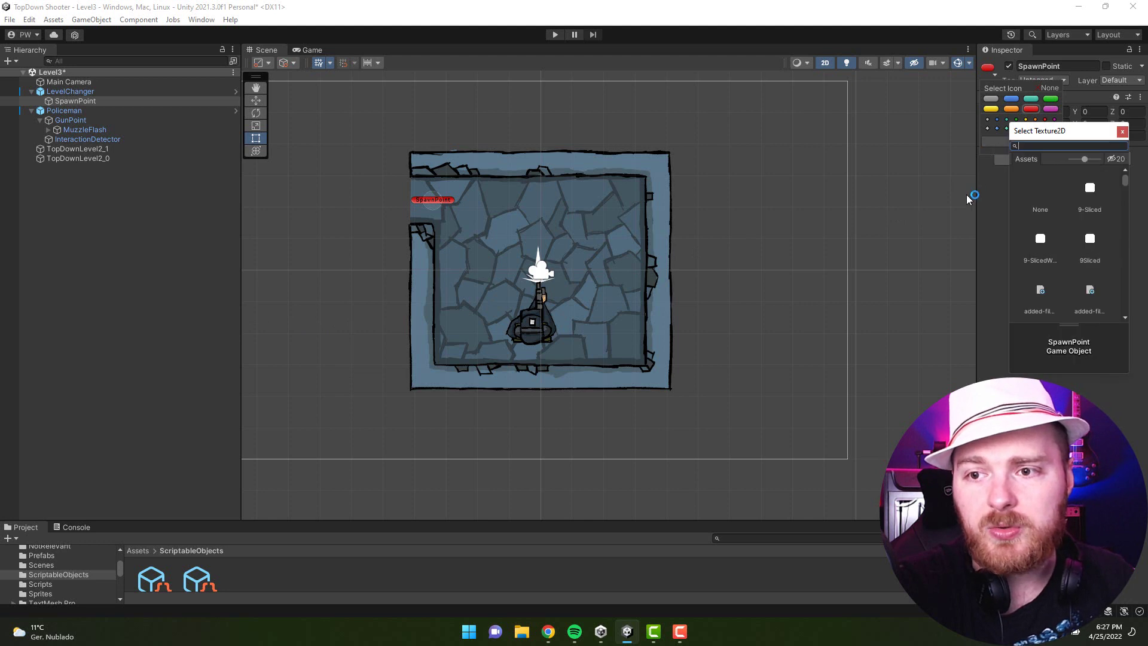
{"action": "scroll", "coordinate": [1058, 248], "scroll_direction": "down", "scroll_amount": 3}
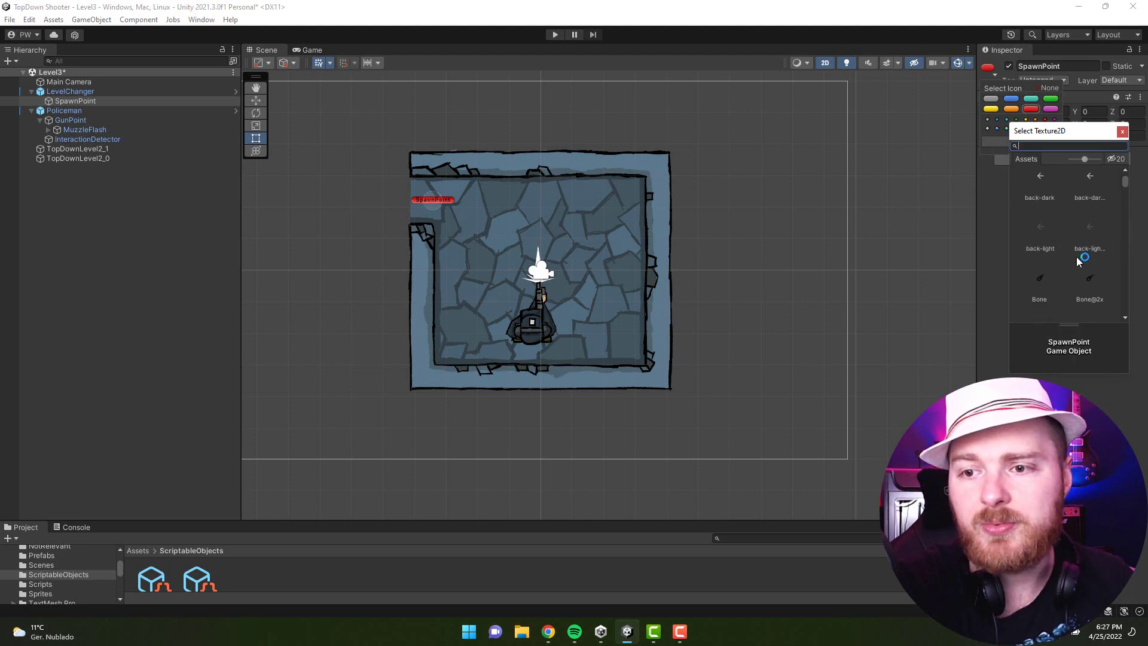
{"action": "scroll", "coordinate": [1088, 251], "scroll_direction": "down", "scroll_amount": 3}
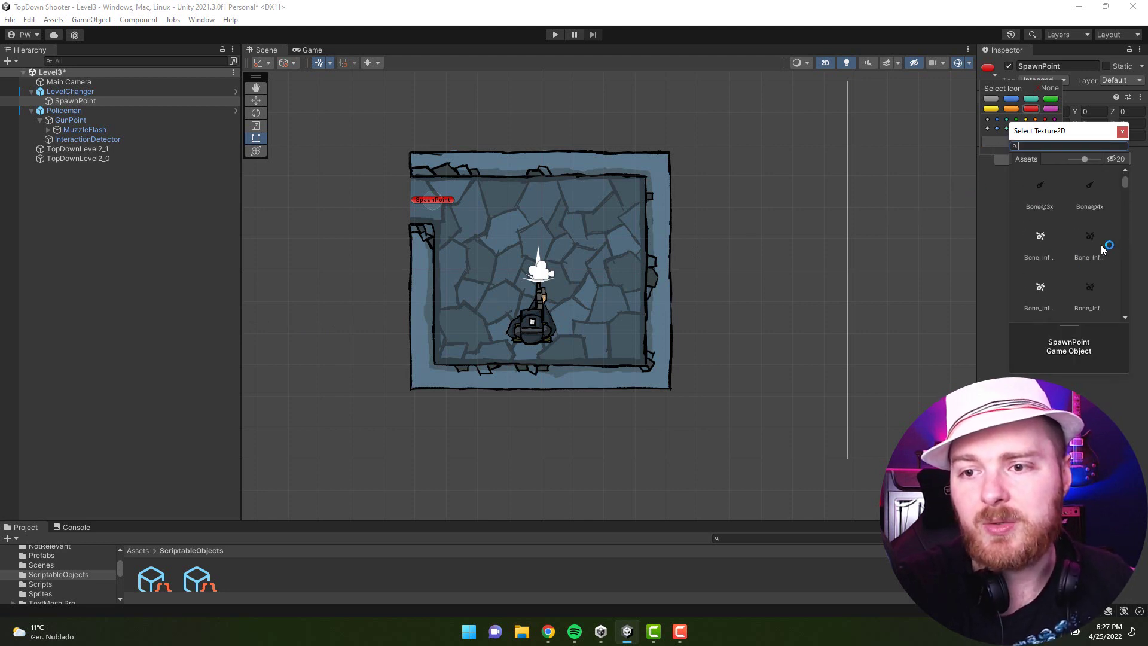
{"action": "left_click", "coordinate": [1042, 235]}
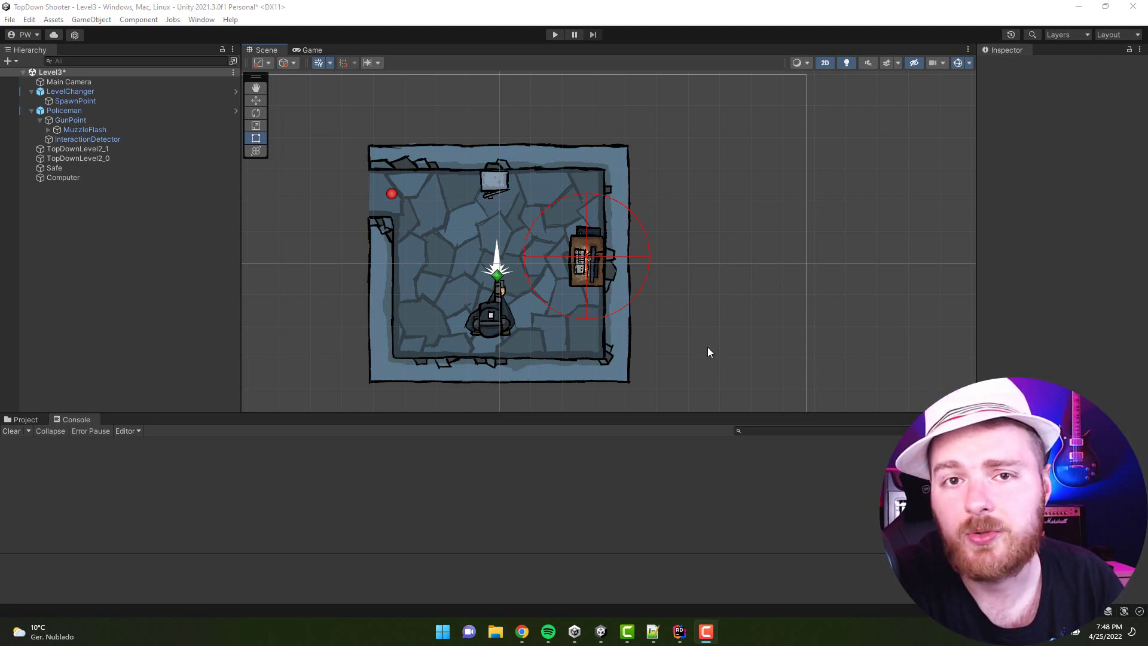
Pan and zoom the Scene view onto the room with the Safe and Computer.
{"action": "middle_click_drag", "start_coordinate": [712, 327], "coordinate": [716, 295]}
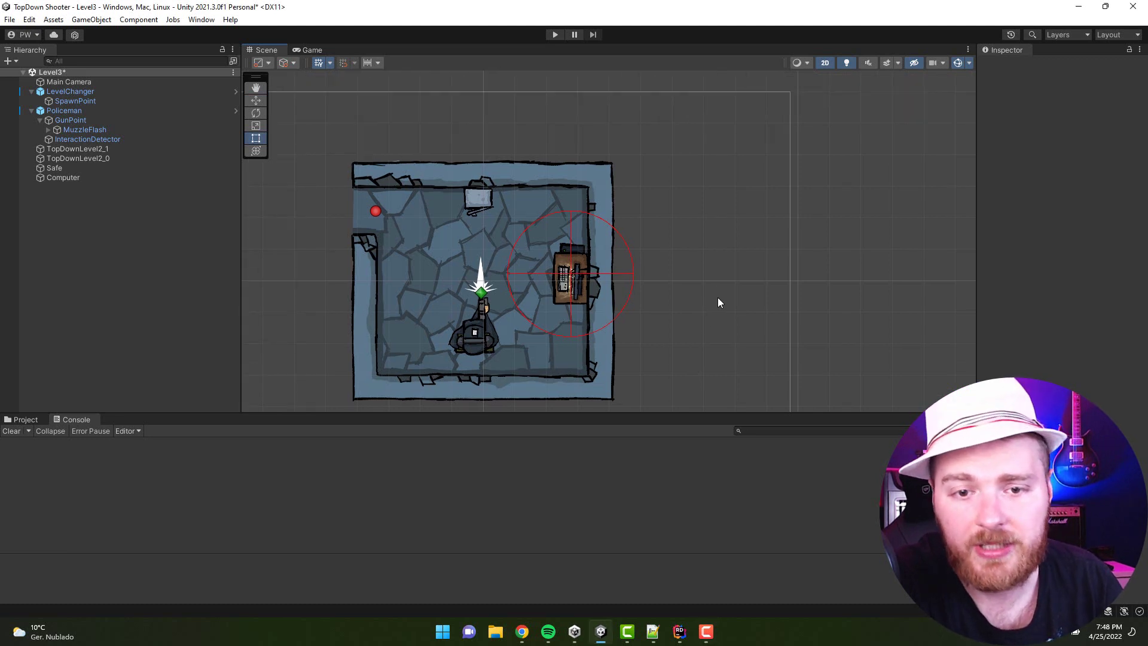
{"action": "scroll", "coordinate": [649, 278], "scroll_direction": "up", "scroll_amount": 3}
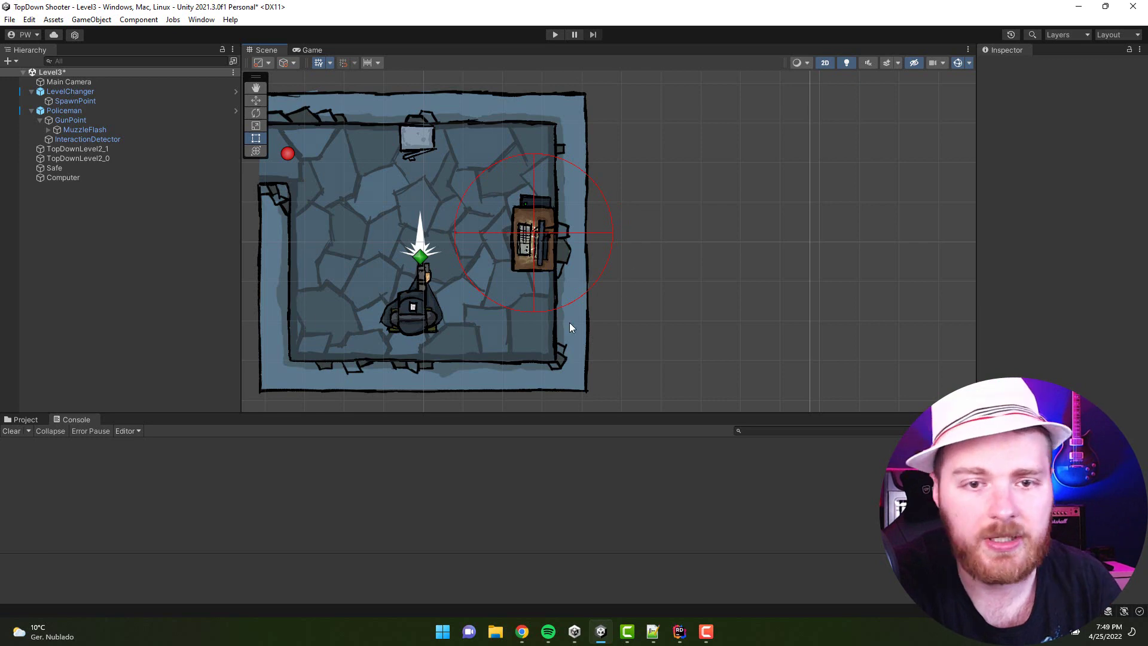
Turn off 2D mode and orbit around the level in 3D.
{"action": "left_click", "coordinate": [825, 62]}
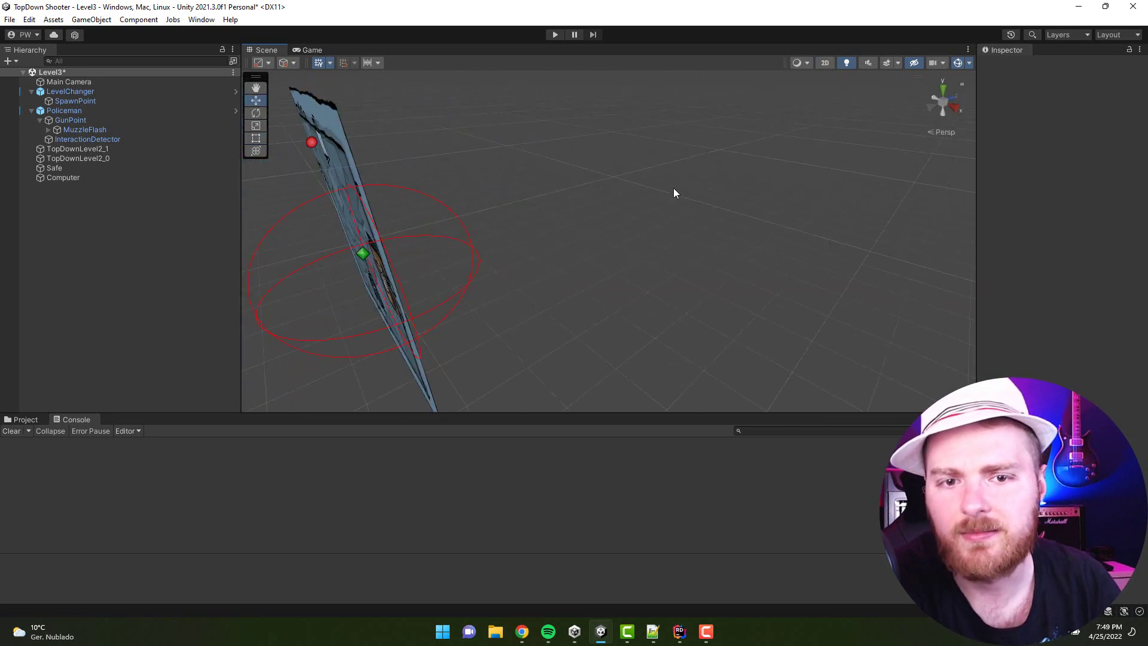
{"action": "left_click_drag", "start_coordinate": [687, 295], "coordinate": [520, 226], "text": "alt"}
{"action": "key", "text": "w"}
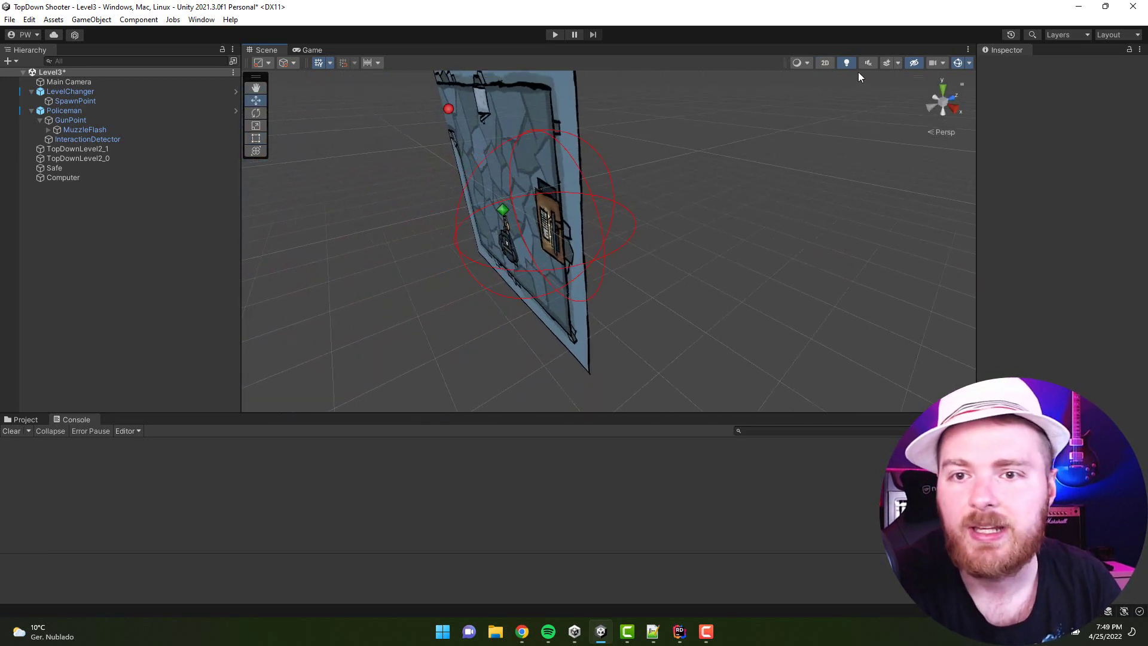
Return to 2D, recenter the level, and select the Computer to show its connection line.
{"action": "left_click", "coordinate": [827, 63]}
{"action": "middle_click_drag", "start_coordinate": [638, 189], "coordinate": [594, 213]}
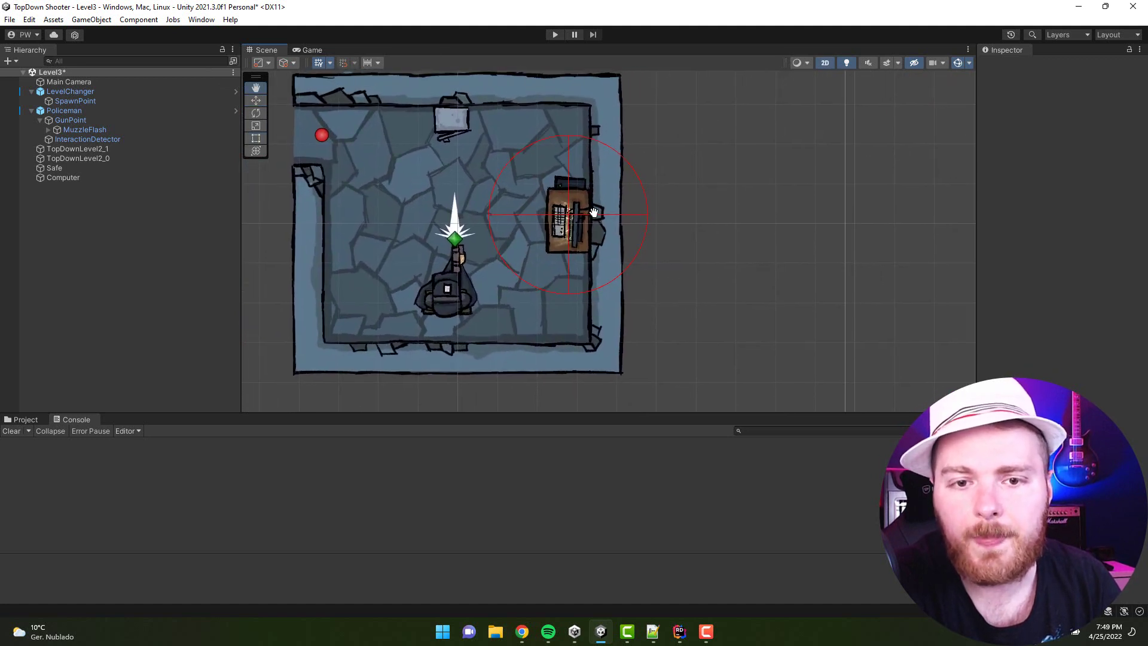
{"action": "left_click", "coordinate": [561, 208]}
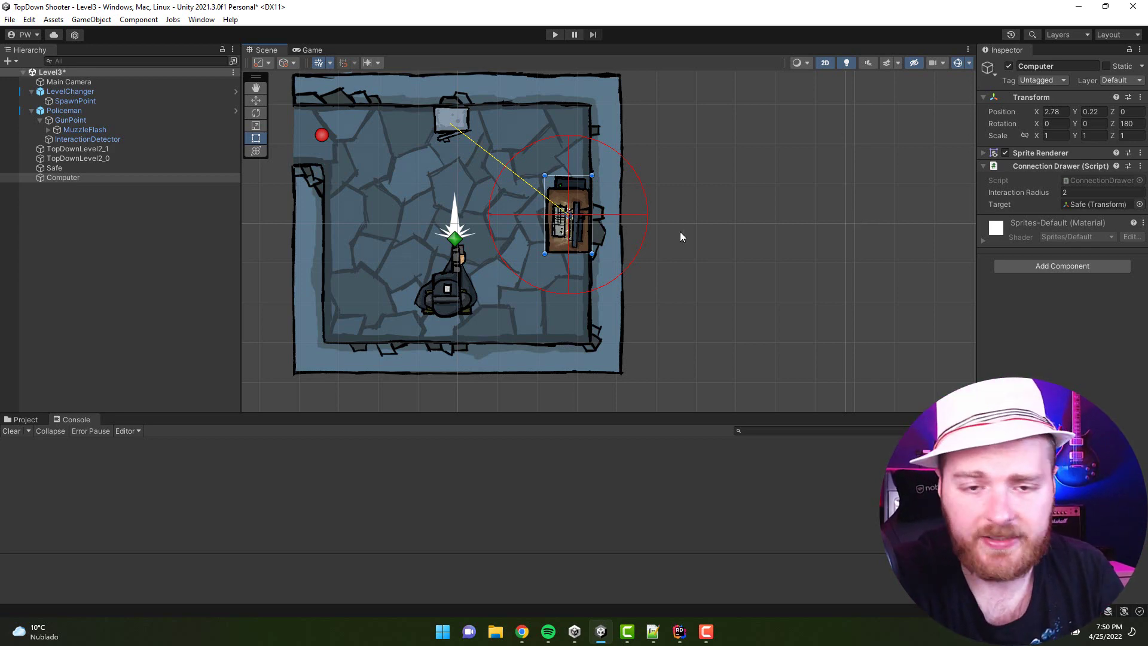
{"action": "left_click", "coordinate": [680, 632]}
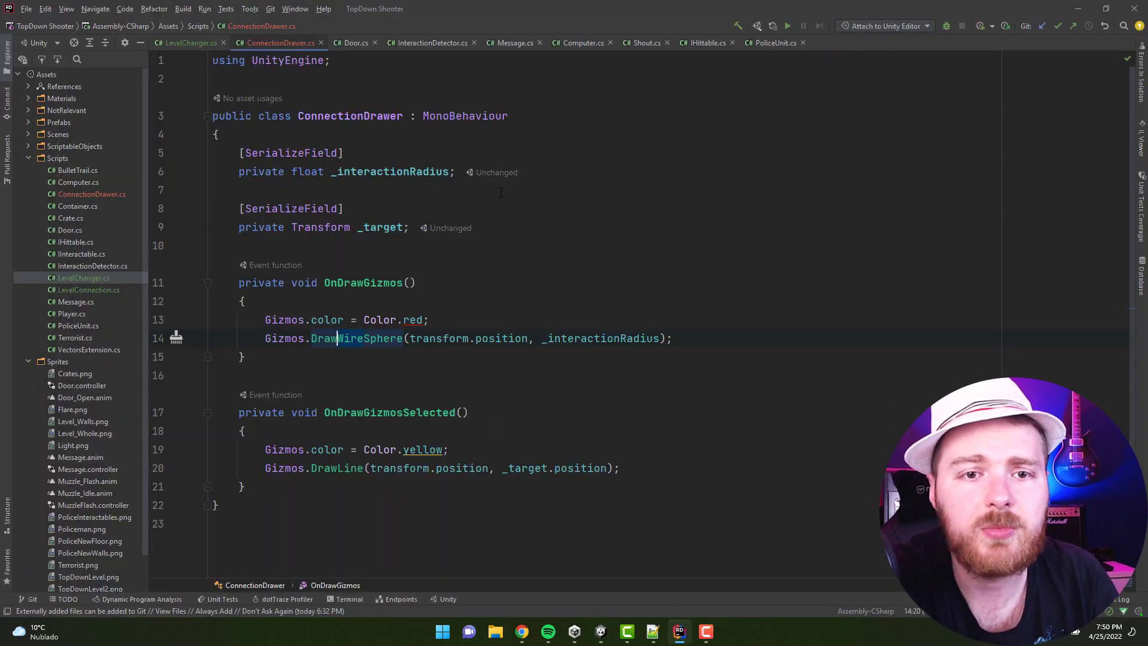
{"action": "left_click", "coordinate": [509, 115]}
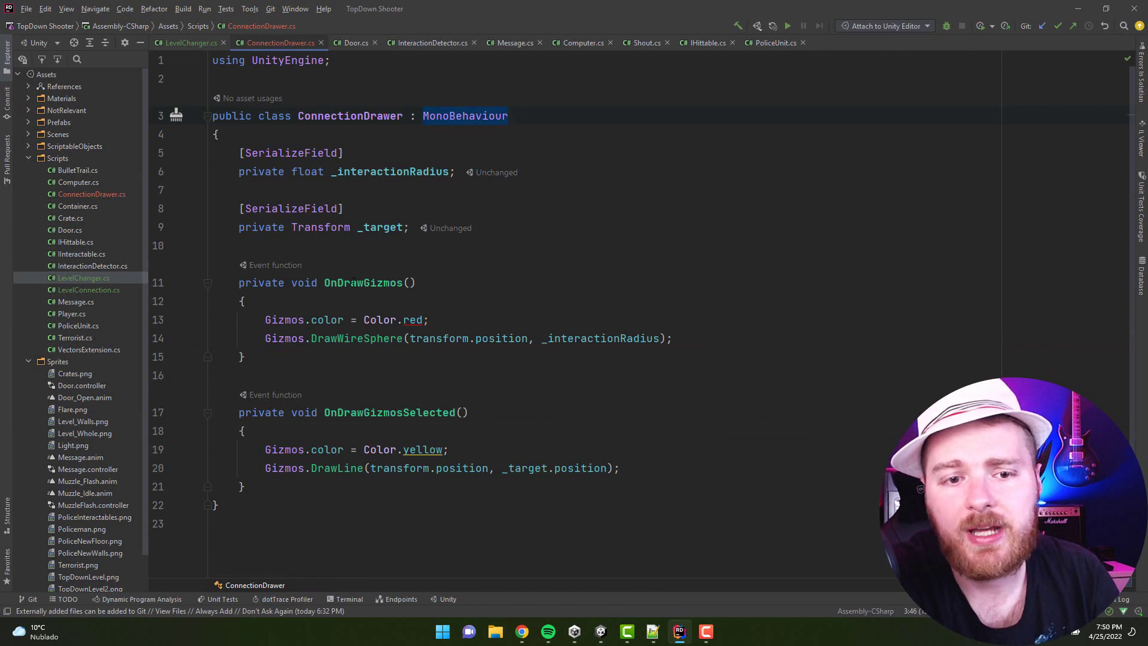
{"action": "left_click", "coordinate": [404, 283]}
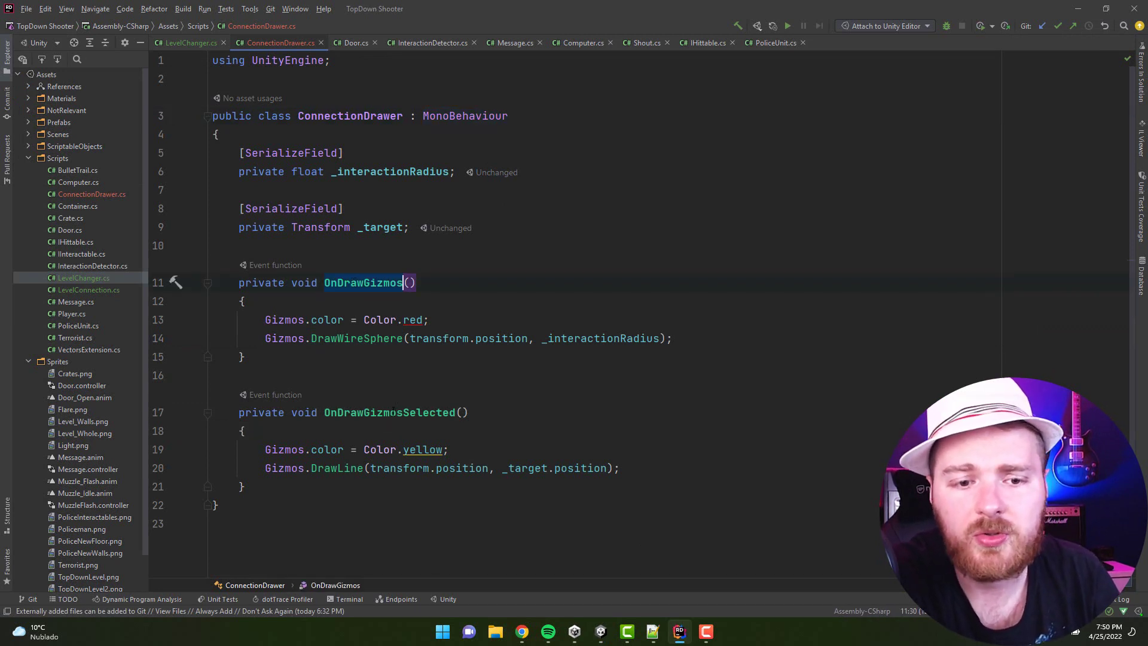
{"action": "left_click", "coordinate": [456, 413]}
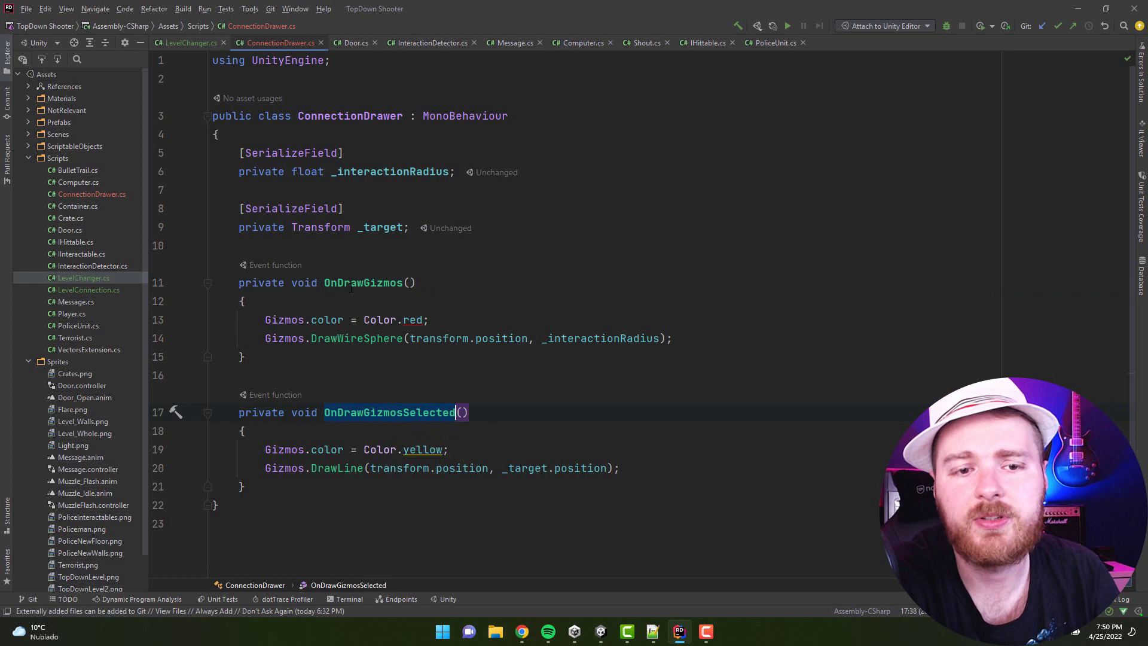
{"action": "key", "text": "ctrl+alt+Left"}
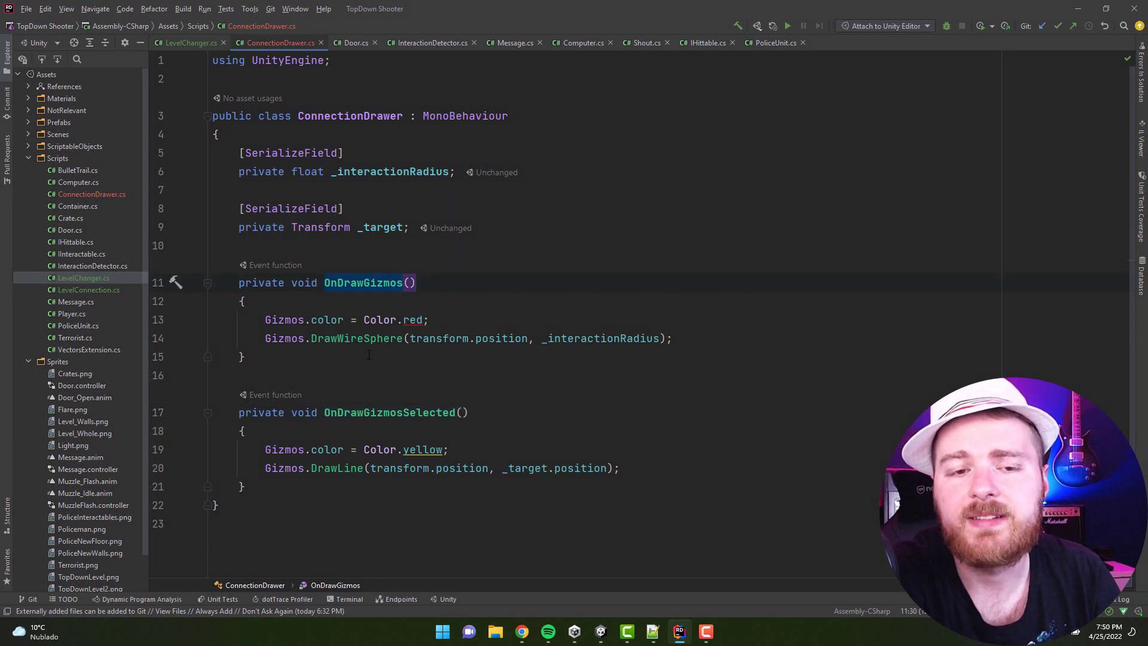
{"action": "left_click", "coordinate": [312, 339]}
{"action": "left_click", "coordinate": [397, 338]}
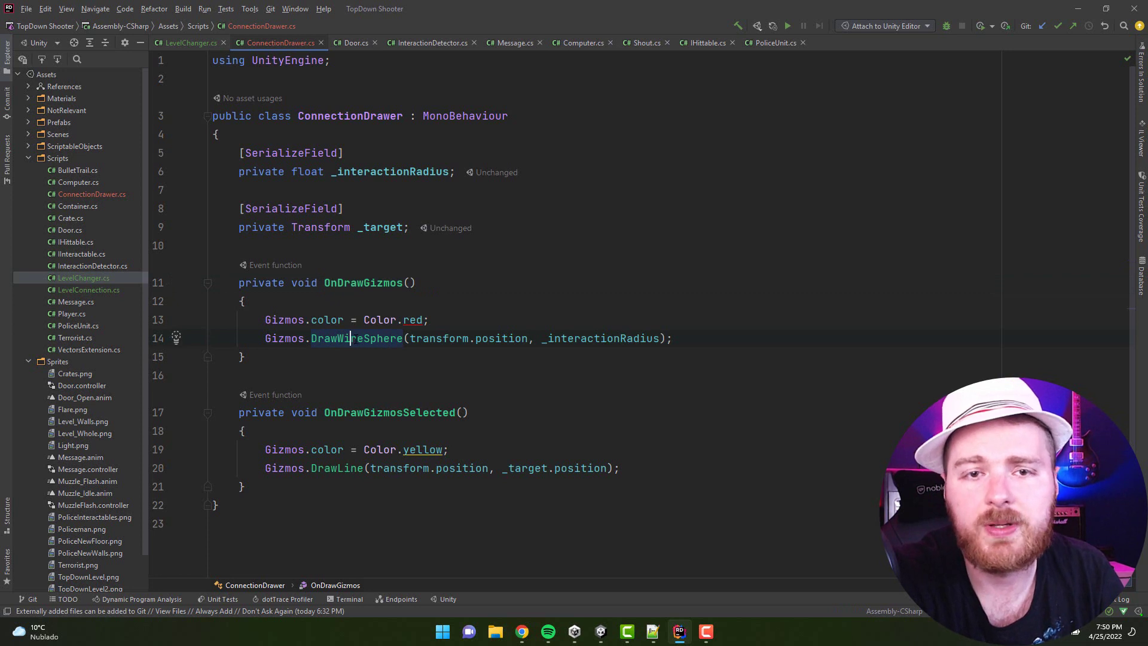
{"action": "mouse_move", "coordinate": [353, 336]}
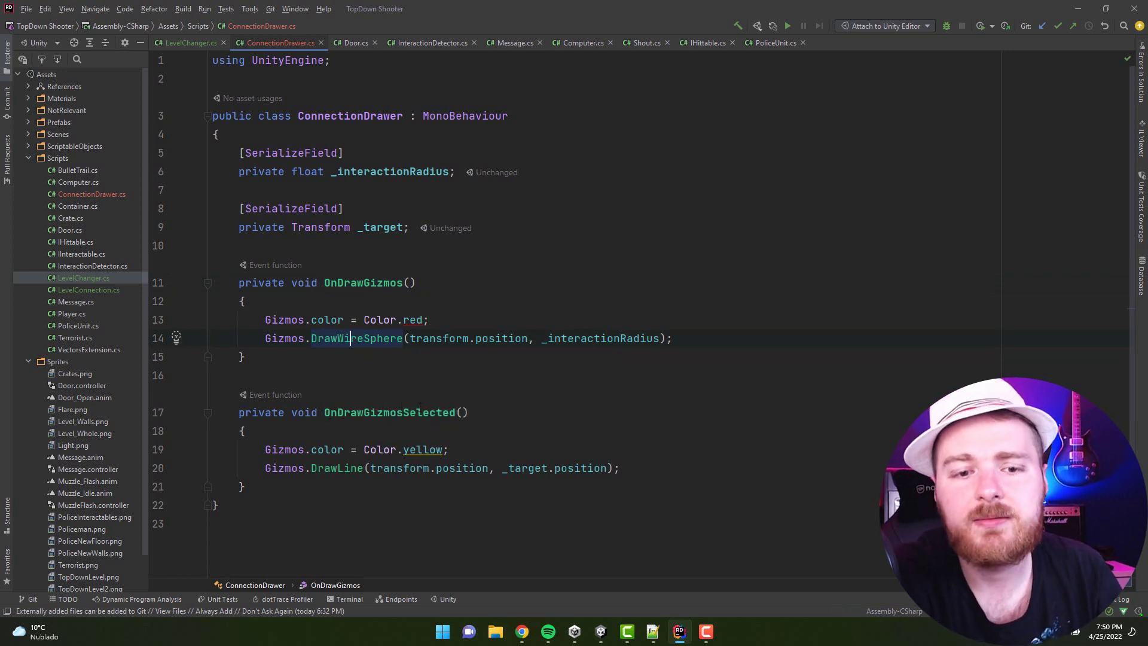
{"action": "mouse_move", "coordinate": [419, 407]}
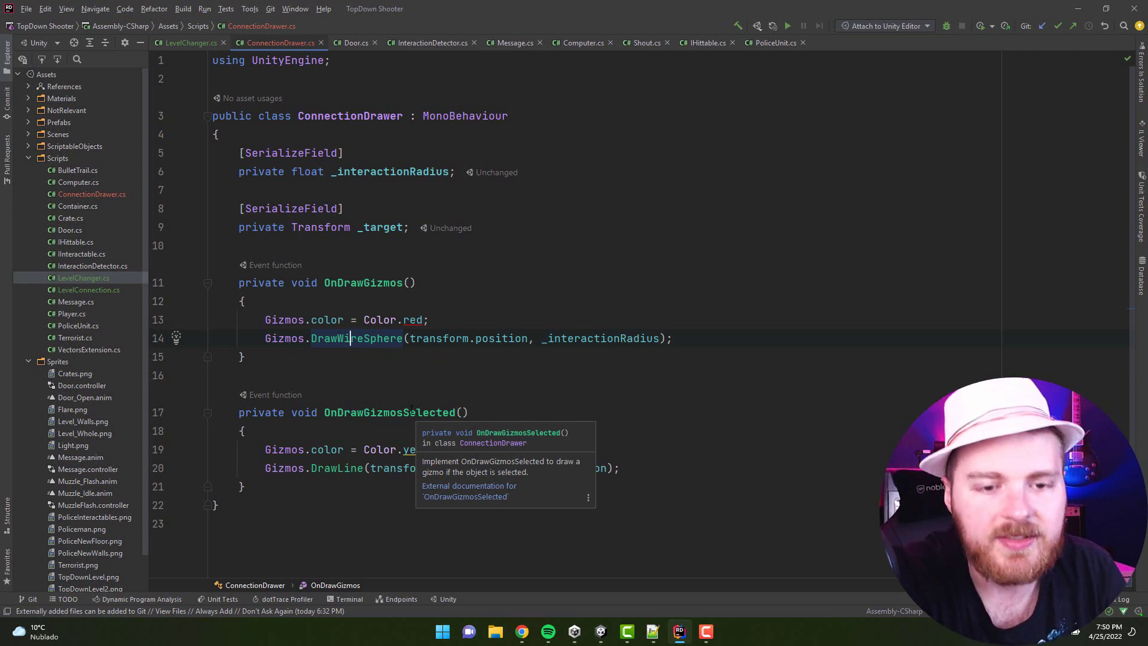
{"action": "left_click", "coordinate": [410, 412]}
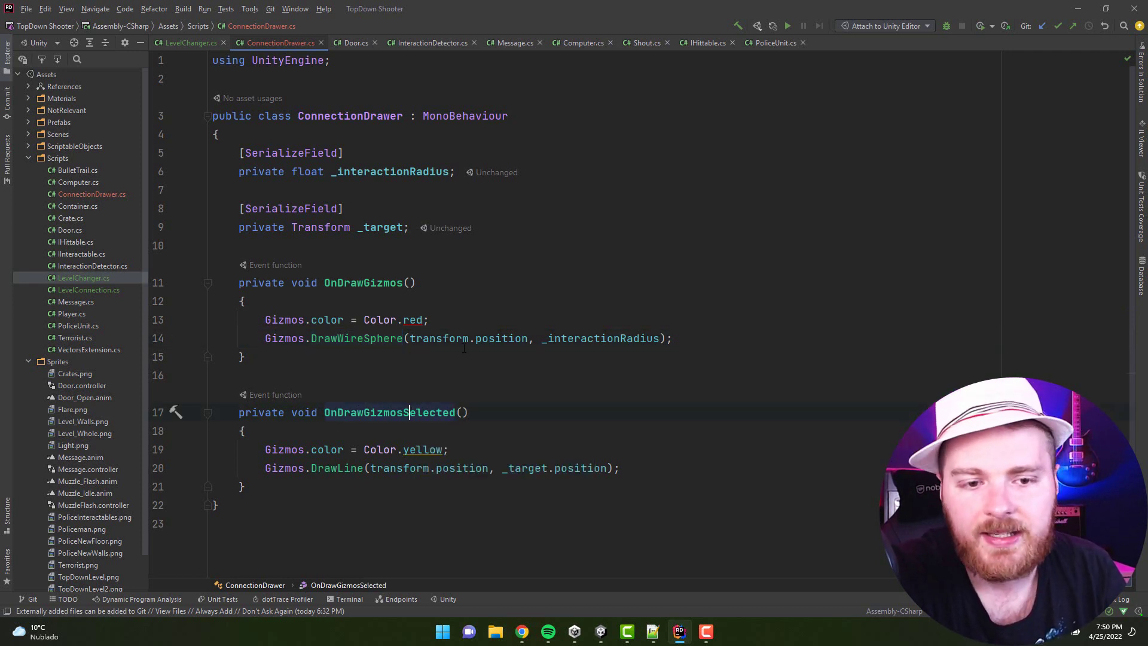
Start a new 'Gizmos.' line after DrawWireSphere in OnDrawGizmos and browse the completions.
{"action": "left_click", "coordinate": [675, 333]}
{"action": "key", "text": "Return"}
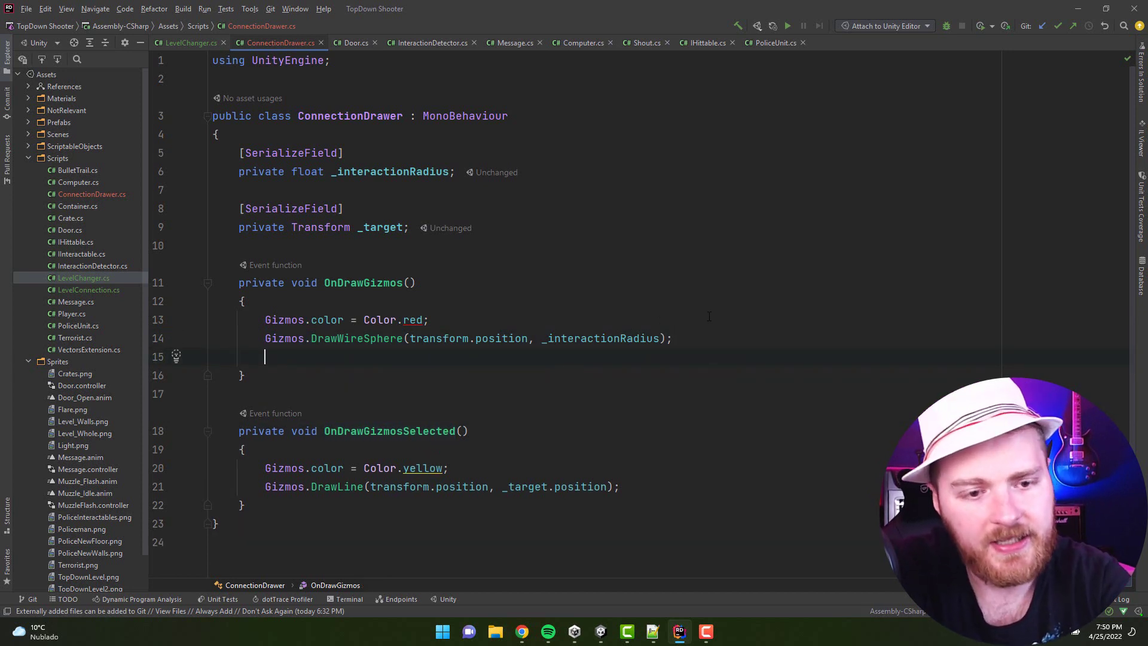
{"action": "type", "text": "Gizmos."}
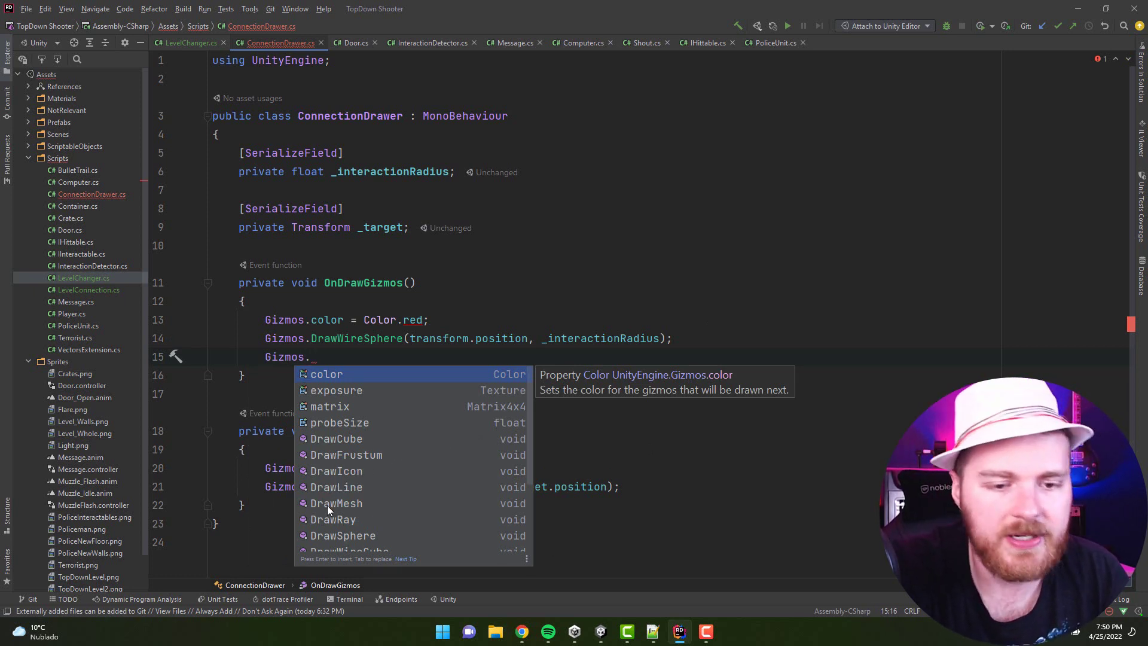
{"action": "scroll", "coordinate": [335, 502], "scroll_direction": "down", "scroll_amount": 1}
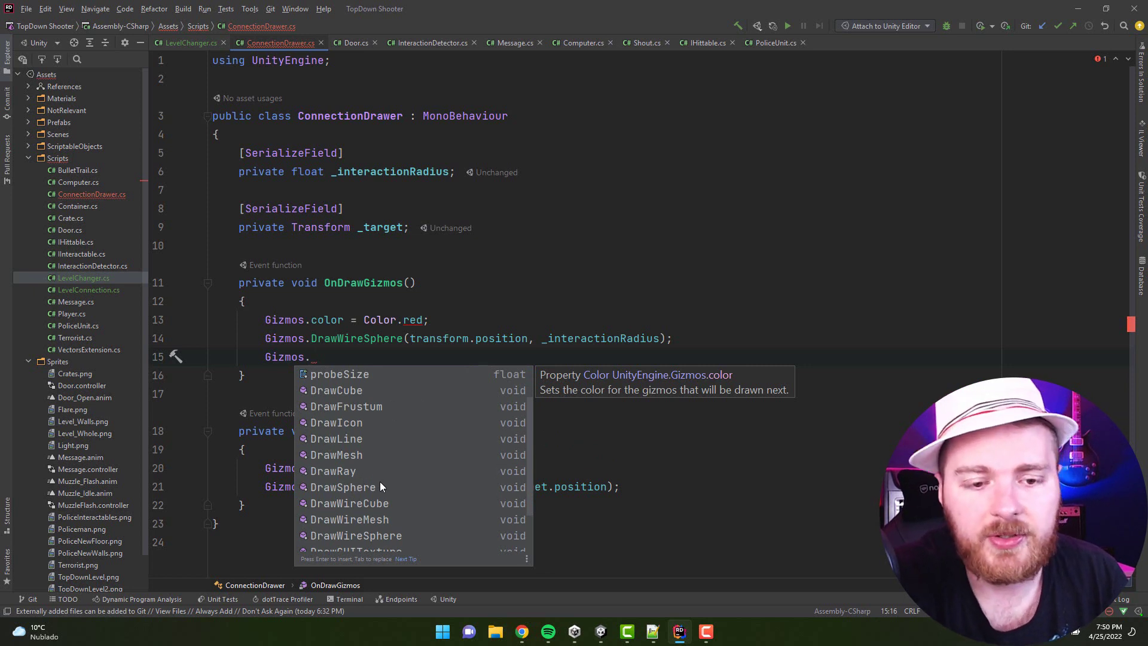
{"action": "scroll", "coordinate": [413, 494], "scroll_direction": "down", "scroll_amount": 1}
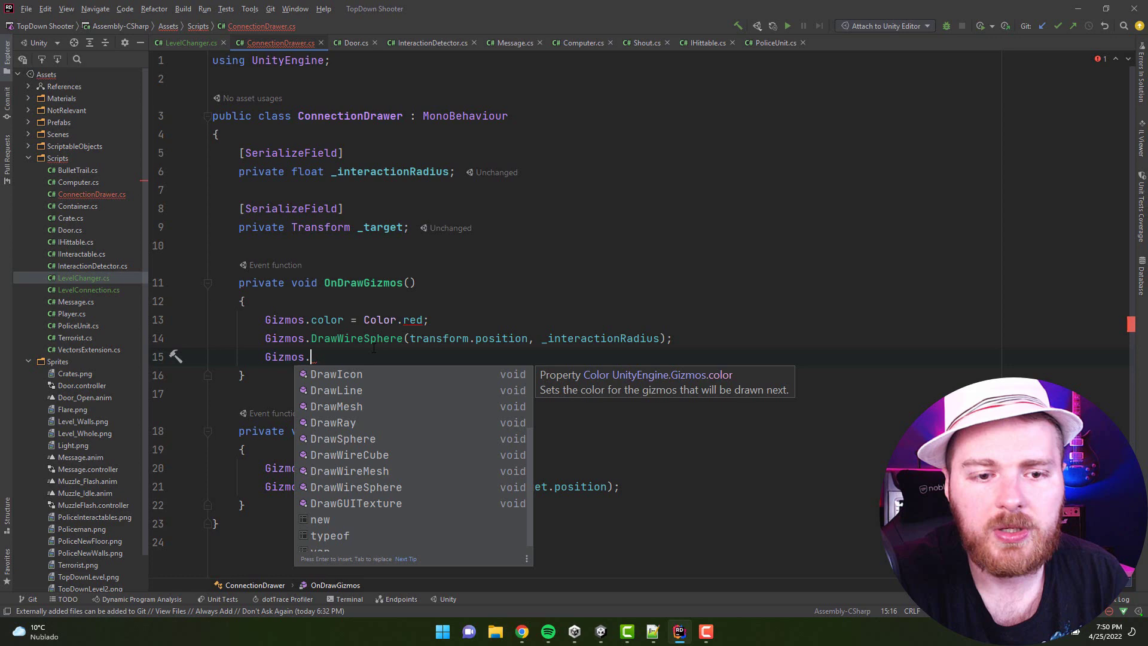
Dismiss the completion list, delete the unfinished Gizmos. line, and return to Unity.
{"action": "key", "text": "Escape"}
{"action": "key", "text": "shift+Home"}
{"action": "key", "text": "shift+Home"}
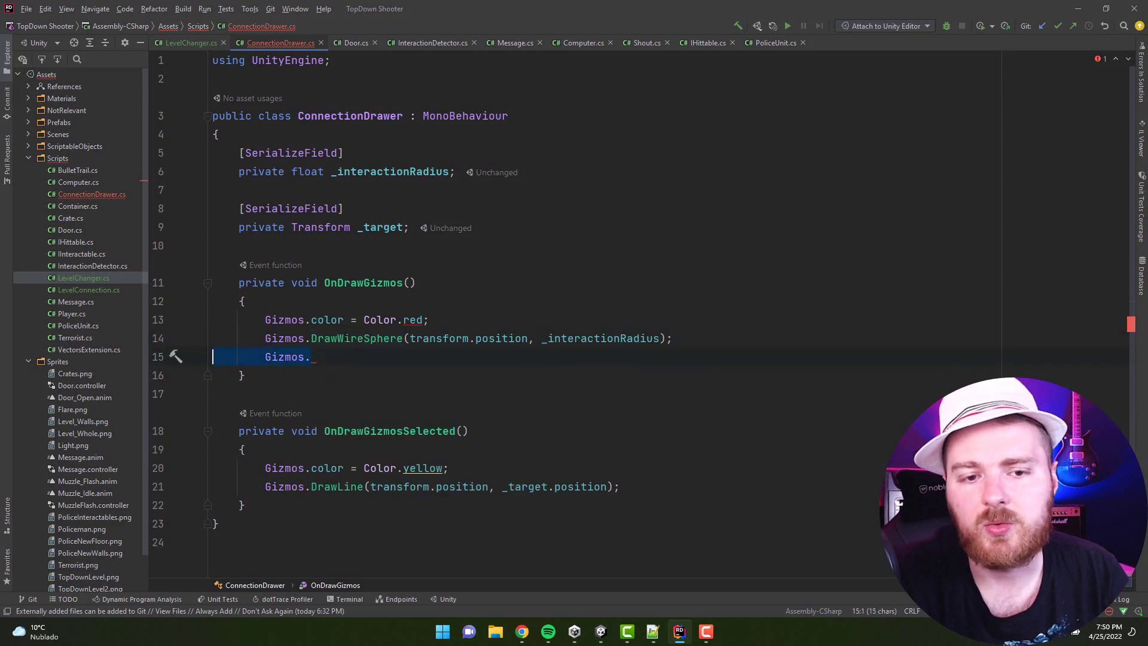
{"action": "key", "text": "BackSpace"}
{"action": "key", "text": "BackSpace"}
{"action": "left_click", "coordinate": [601, 631]}
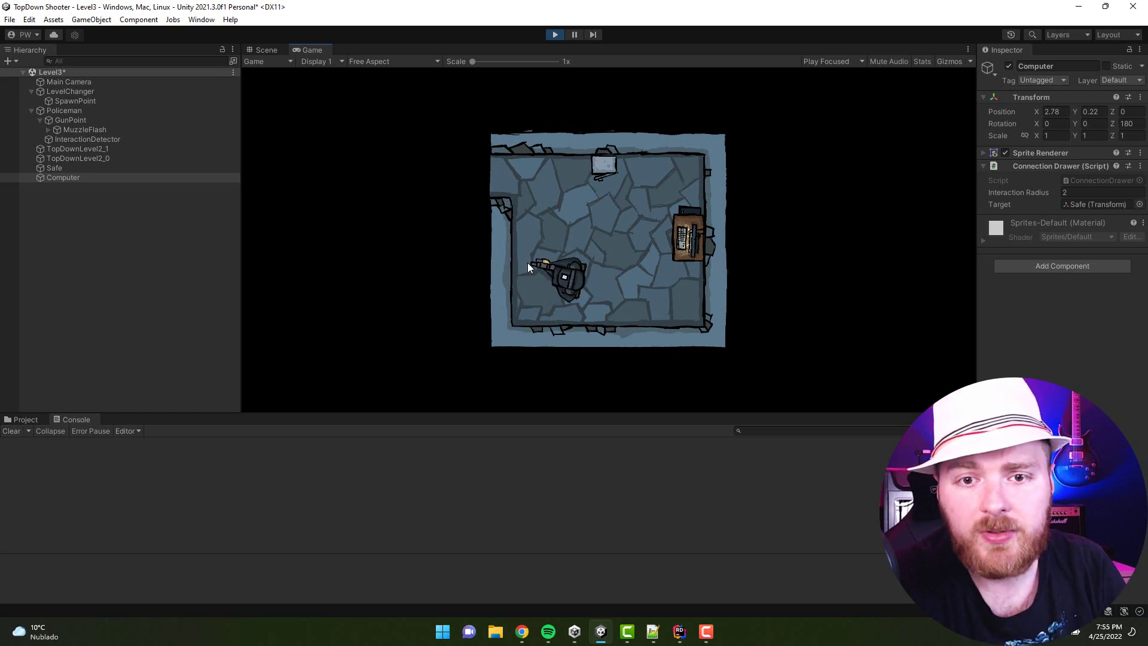
Play-test by firing the gun and walking the character around the desk.
{"action": "left_click", "coordinate": [679, 174]}
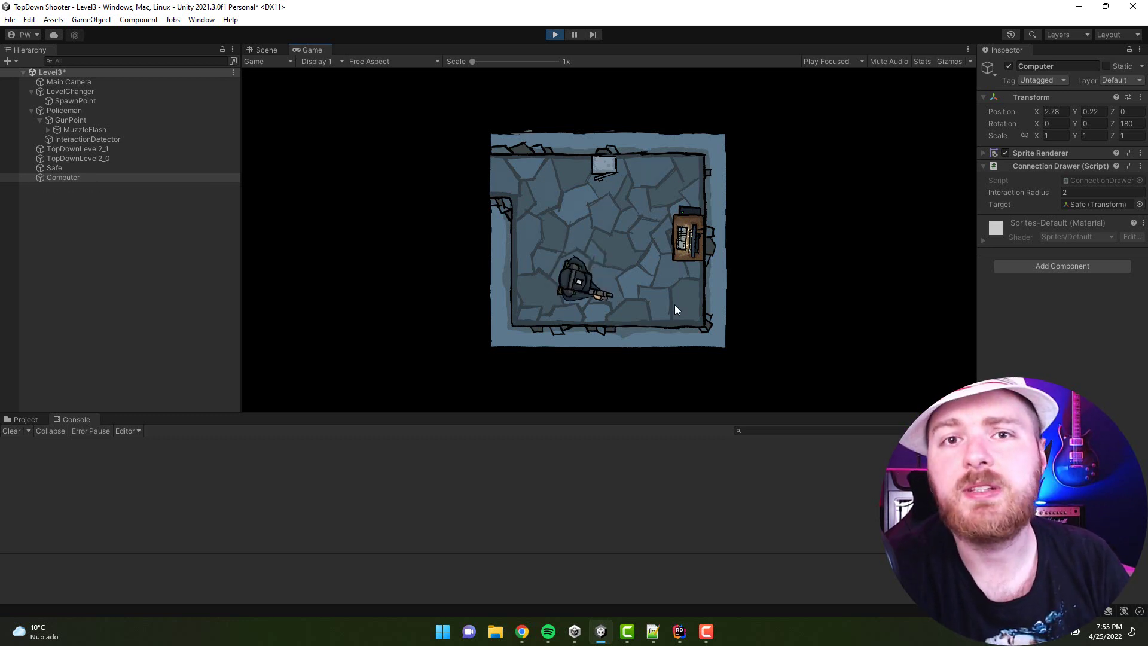
{"action": "key", "text": "d"}
{"action": "key", "text": "w"}
{"action": "key", "text": "a"}
{"action": "key", "text": "s"}
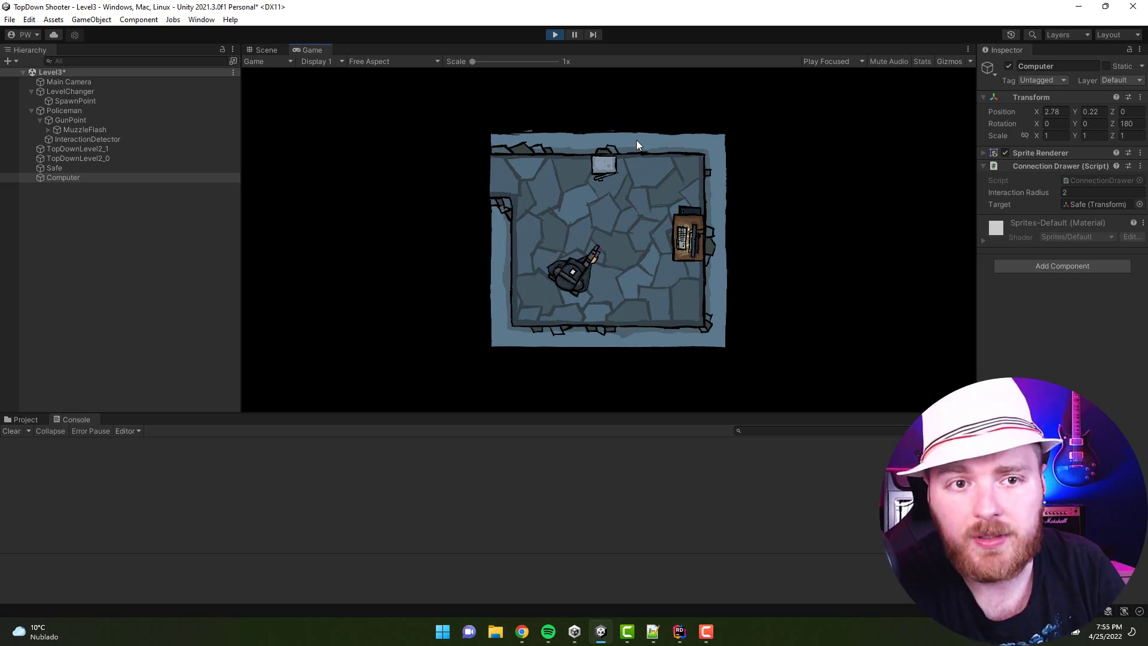
Look around the room in the Scene view during Play mode.
{"action": "left_click", "coordinate": [267, 49]}
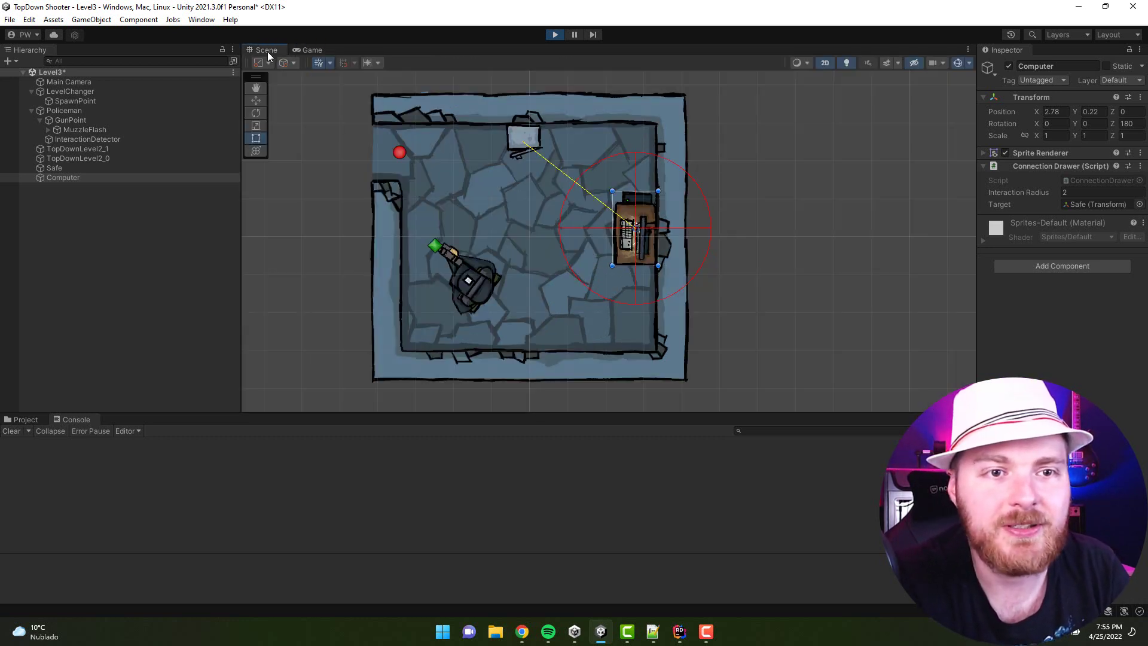
{"action": "left_click_drag", "start_coordinate": [496, 209], "coordinate": [567, 184]}
{"action": "middle_click_drag", "start_coordinate": [567, 184], "coordinate": [537, 211]}
{"action": "scroll", "coordinate": [501, 236], "scroll_direction": "down", "scroll_amount": 3}
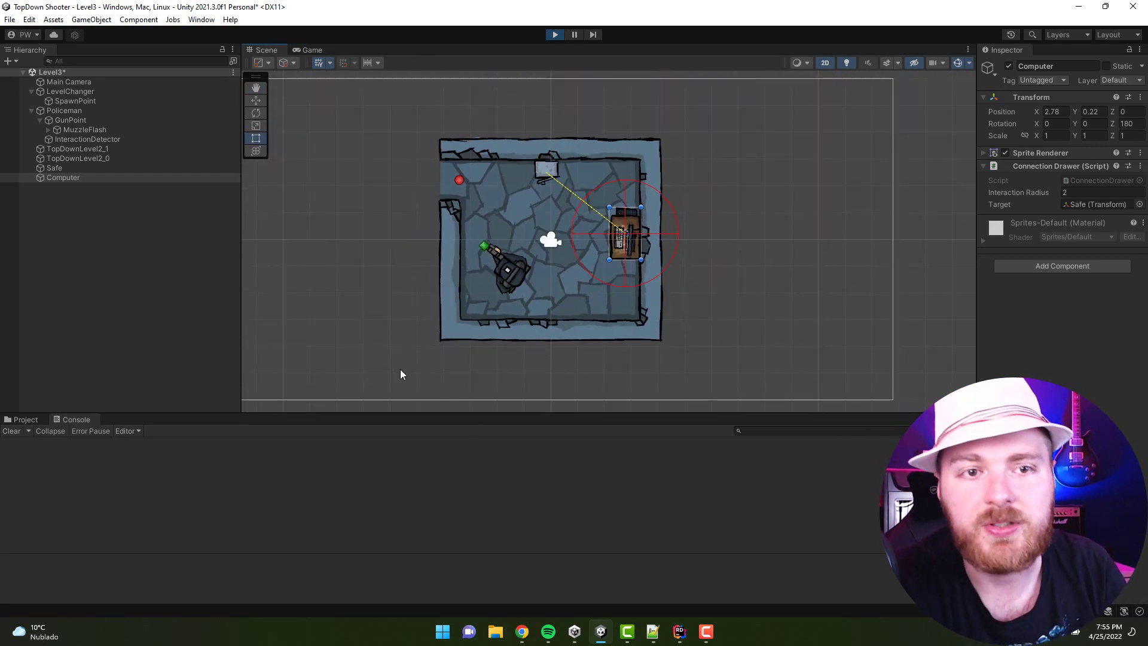
Enable Gizmos in the Game view and walk the player toward the exit.
{"action": "left_click", "coordinate": [303, 51]}
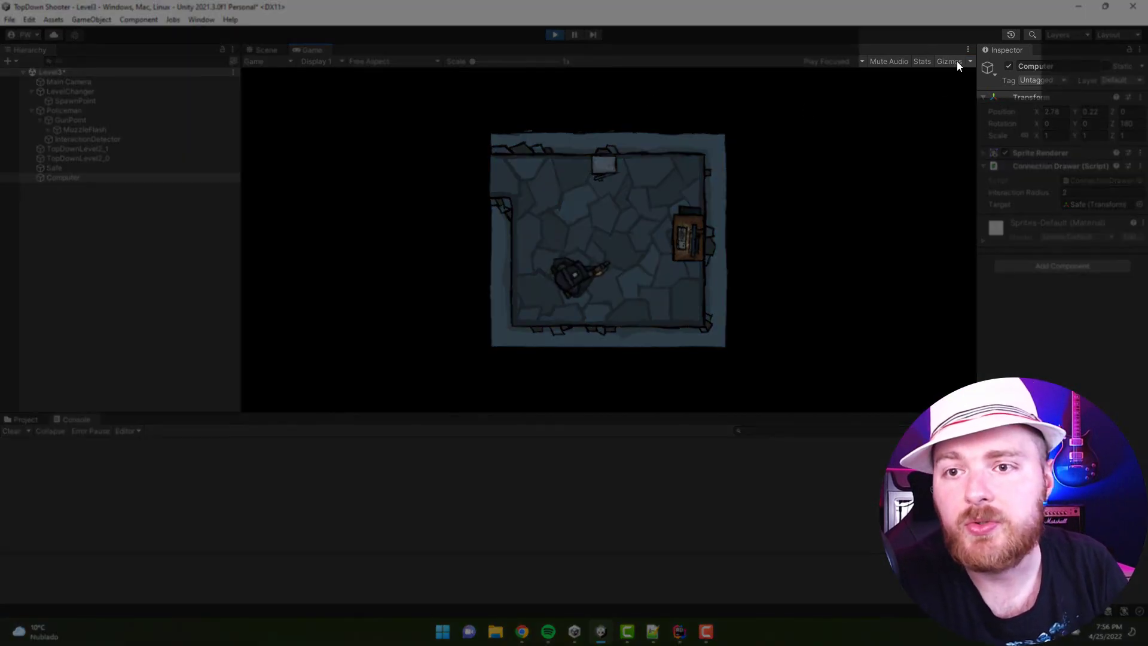
{"action": "left_click", "coordinate": [957, 61]}
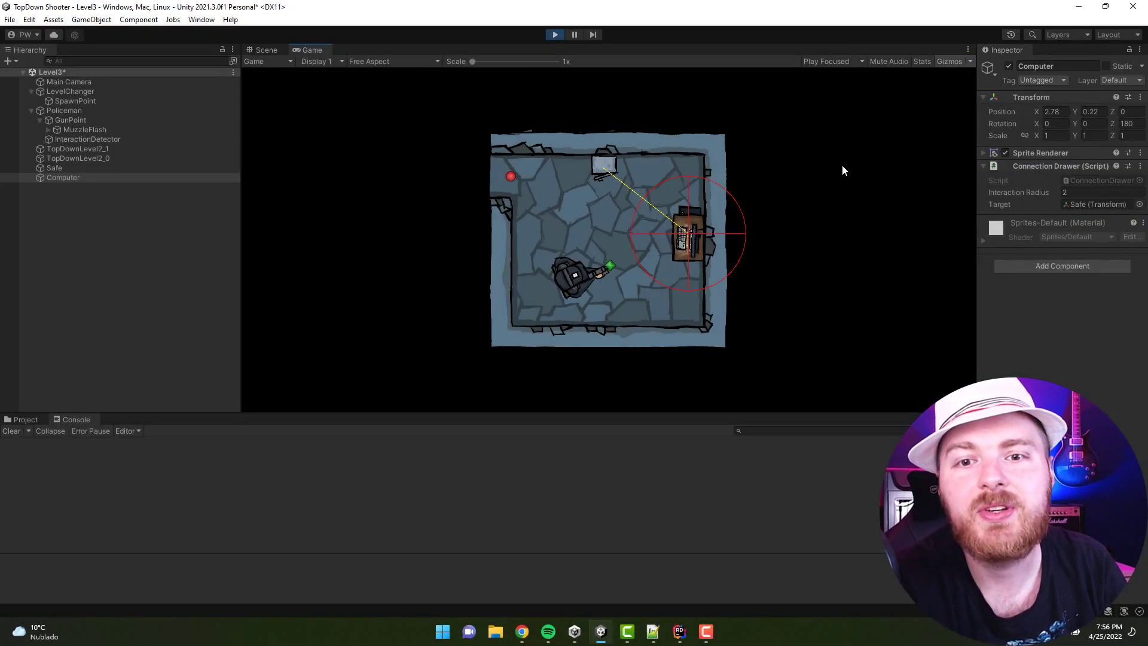
{"action": "key", "text": "w"}
{"action": "key", "text": "a"}
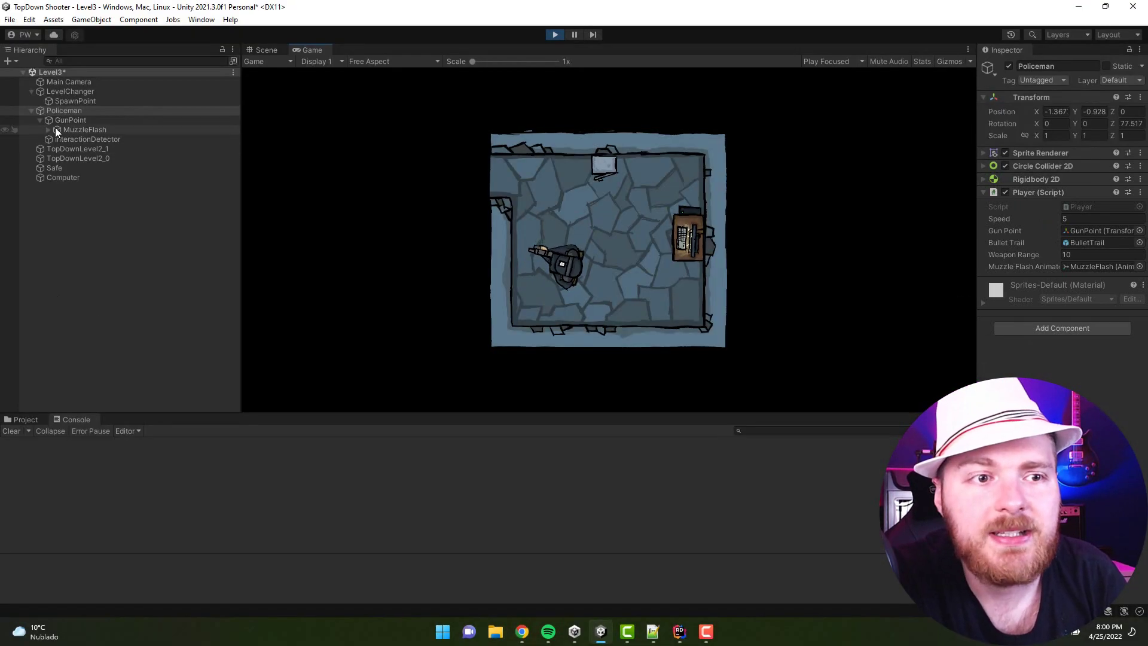
Select the Policeman, then move the player around the room.
{"action": "left_click", "coordinate": [57, 112]}
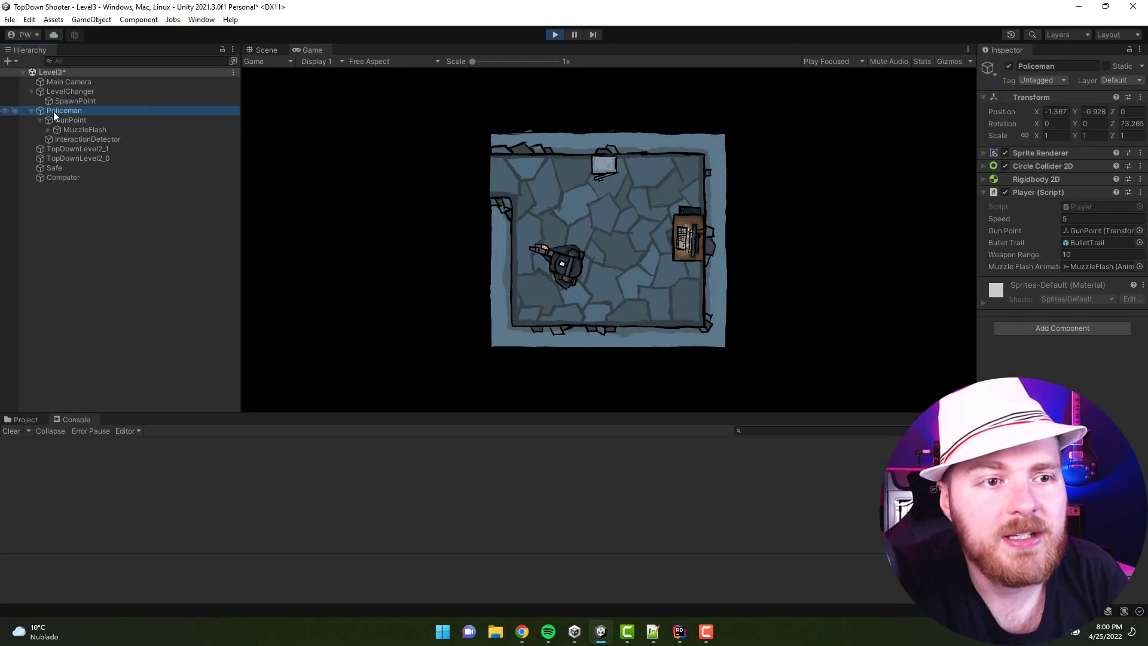
{"action": "left_click", "coordinate": [658, 246]}
{"action": "key", "text": "d"}
{"action": "key", "text": "w"}
{"action": "key", "text": "s"}
{"action": "key", "text": "a"}
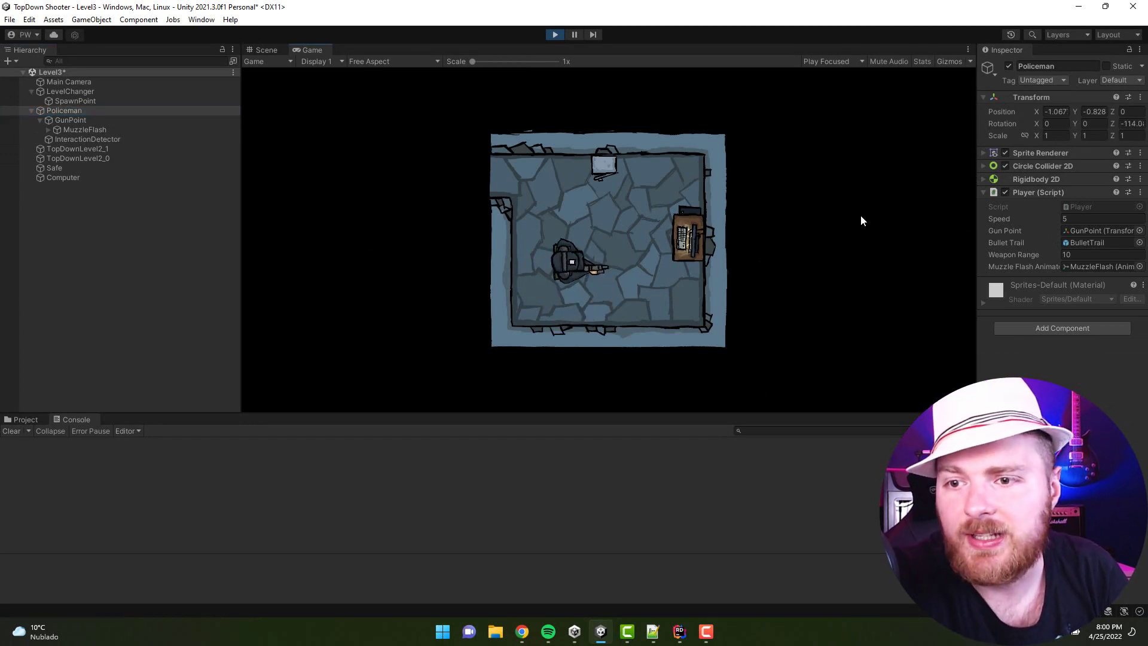
{"action": "key", "text": "a"}
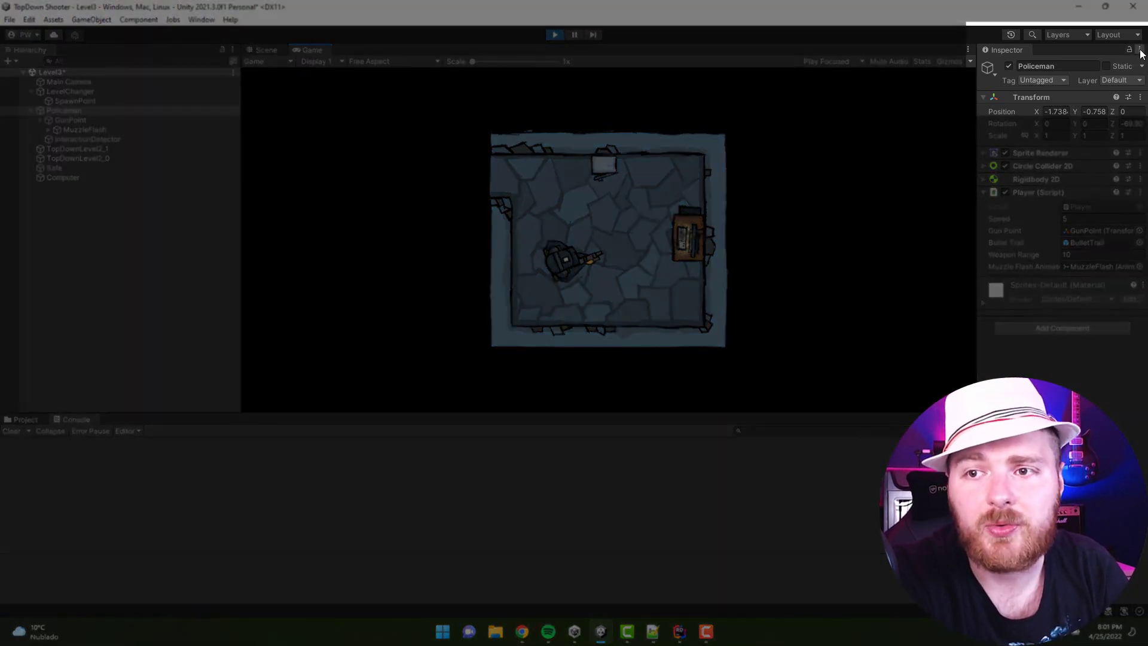
View the Policeman's Sprite Renderer fields in Debug Inspector mode, then restore Normal mode.
{"action": "left_click", "coordinate": [1140, 50]}
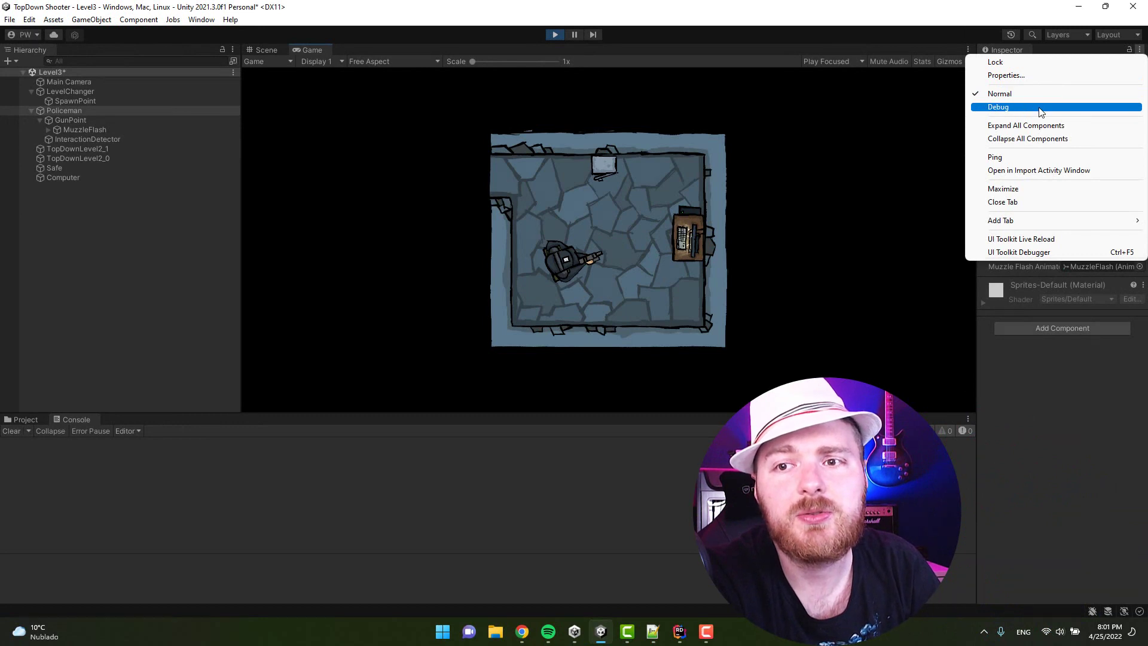
{"action": "left_click", "coordinate": [1041, 112]}
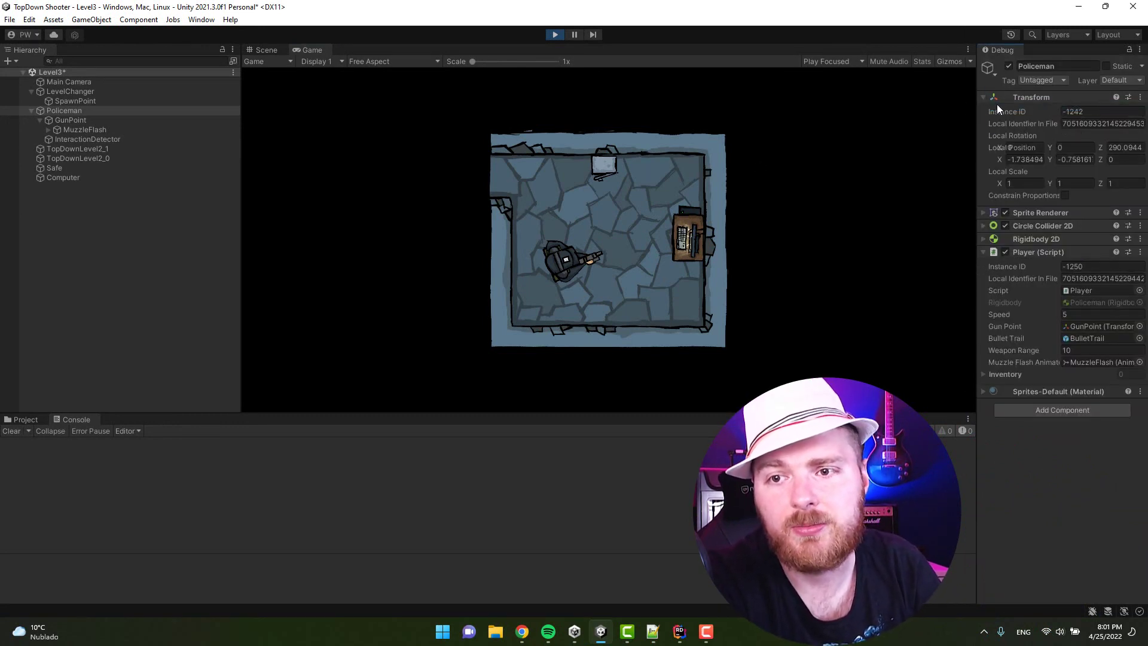
{"action": "left_click", "coordinate": [984, 213]}
{"action": "scroll", "coordinate": [991, 253], "scroll_direction": "down", "scroll_amount": 3}
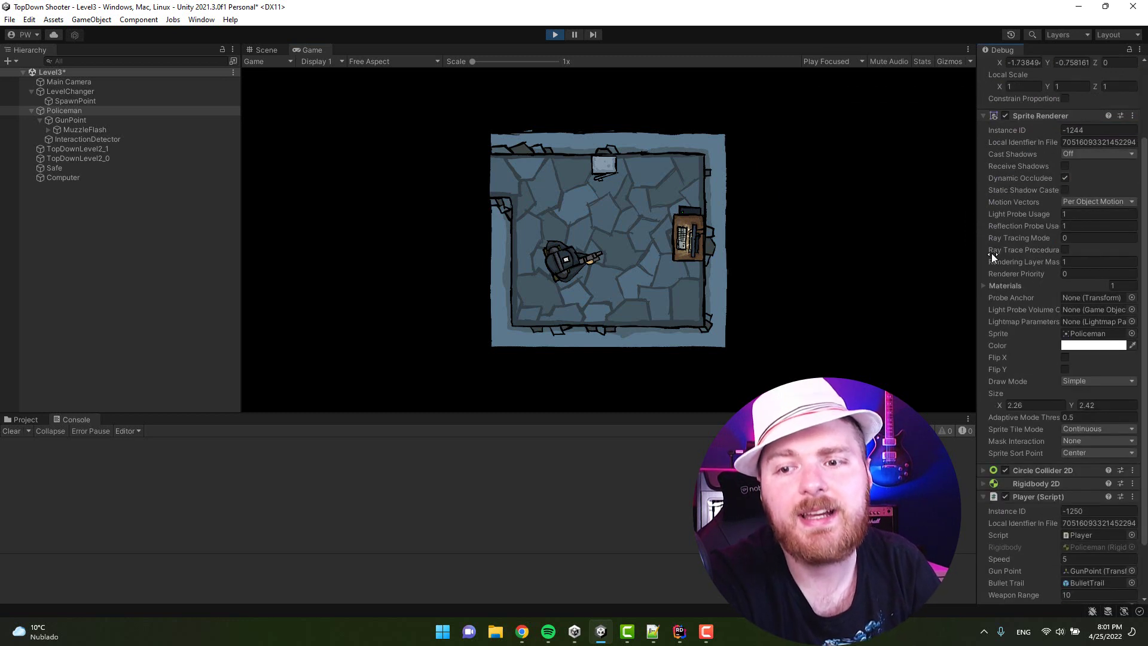
{"action": "scroll", "coordinate": [991, 253], "scroll_direction": "up", "scroll_amount": 1}
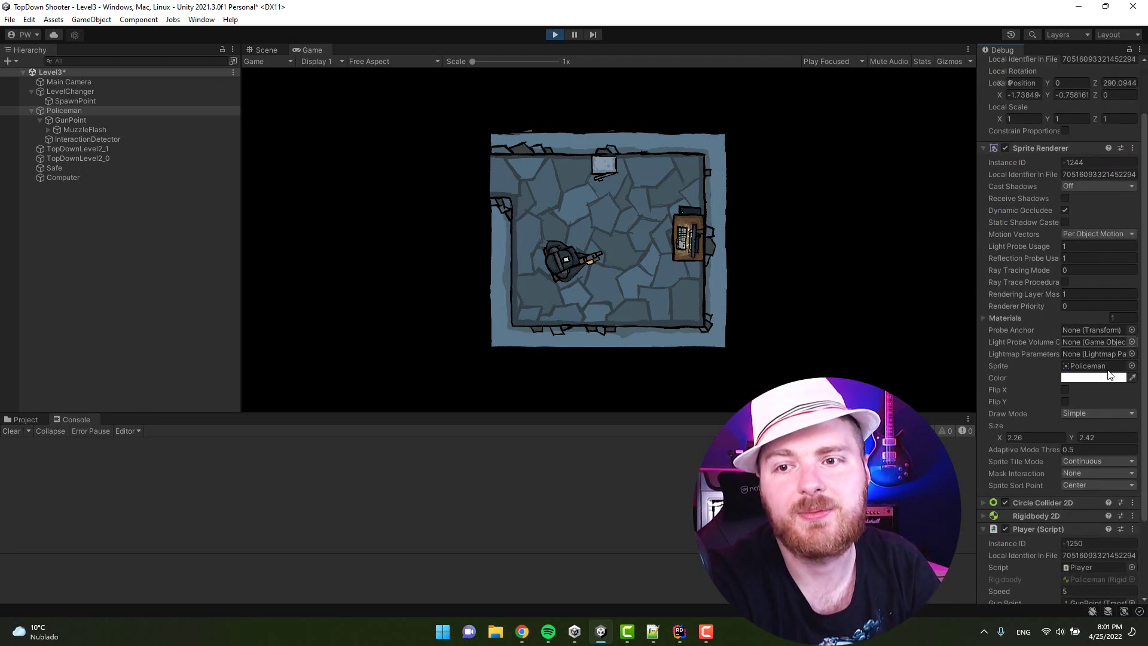
{"action": "left_click", "coordinate": [1140, 53]}
{"action": "left_click", "coordinate": [1043, 98]}
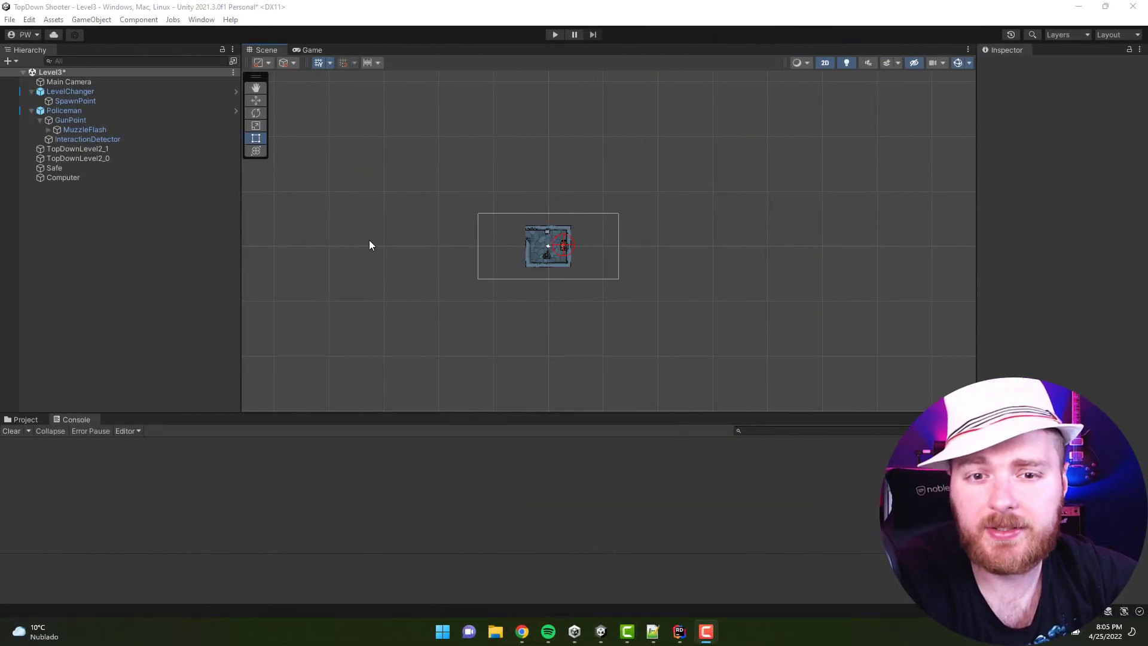
Pan the scene, select the Computer then the Safe, and frame the Safe with F.
{"action": "middle_click_drag", "start_coordinate": [371, 240], "coordinate": [346, 259]}
{"action": "scroll", "coordinate": [326, 338], "scroll_direction": "down", "scroll_amount": 1}
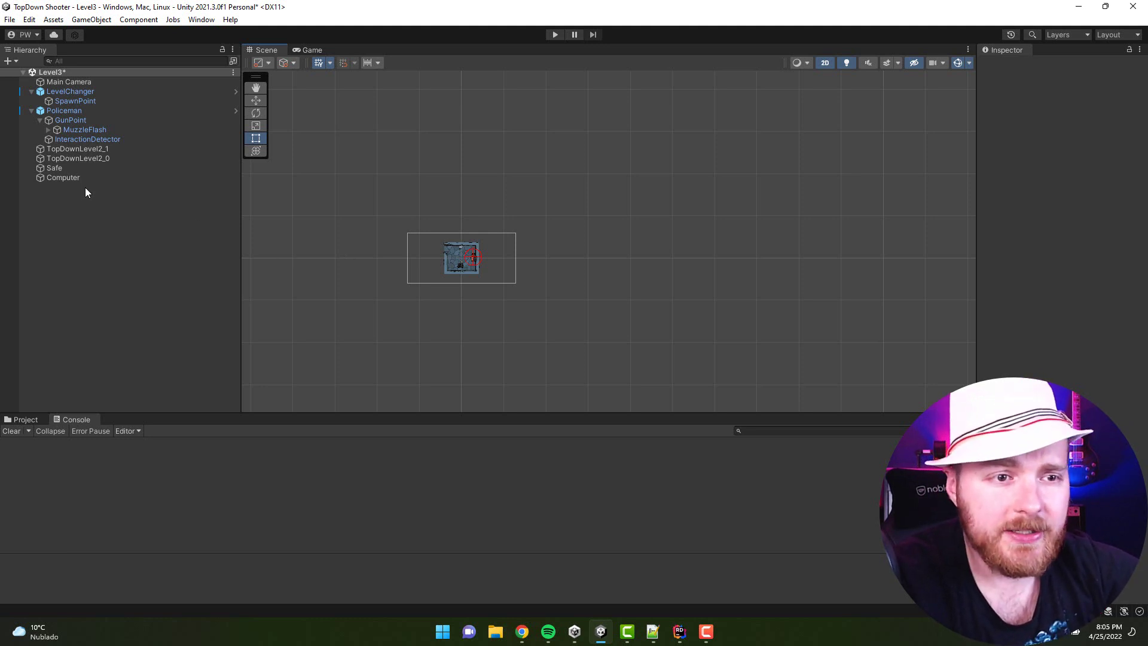
{"action": "left_click", "coordinate": [72, 178]}
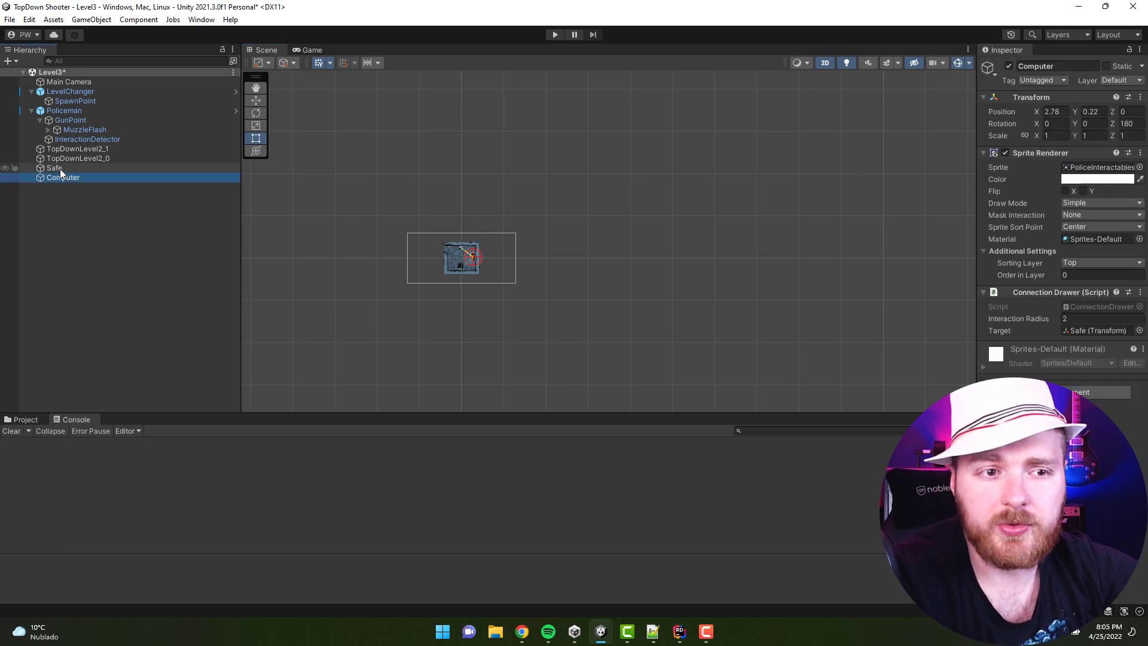
{"action": "left_click", "coordinate": [60, 169]}
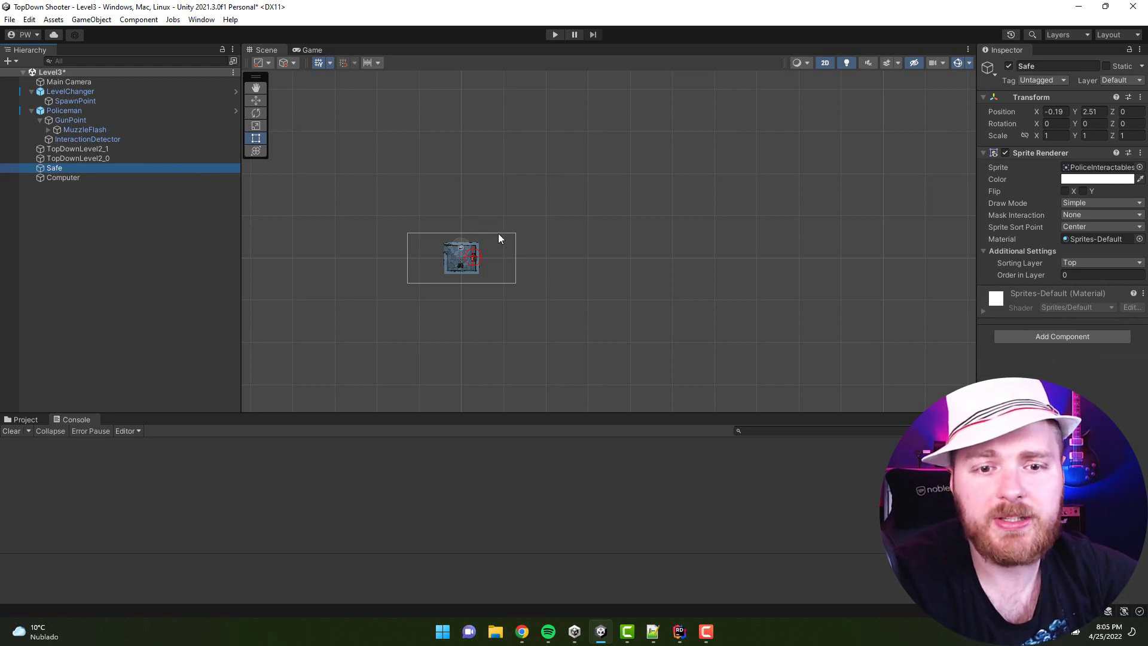
{"action": "key", "text": "f"}
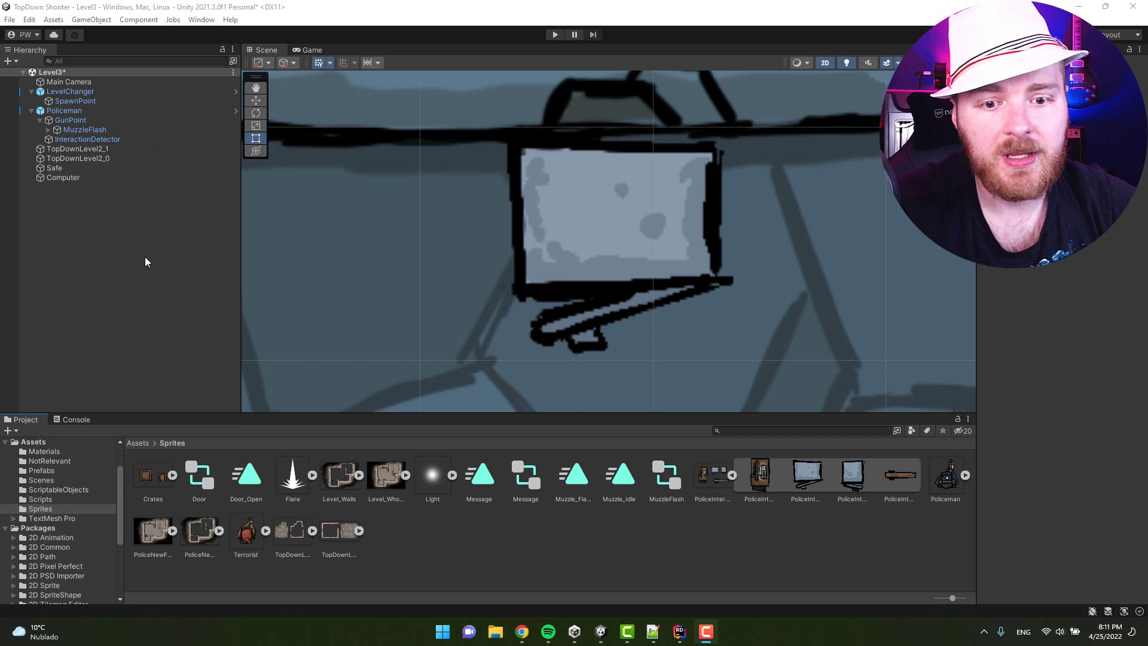
Search the project assets for 'Terr' from the top-level Assets folder.
{"action": "left_click", "coordinate": [138, 443]}
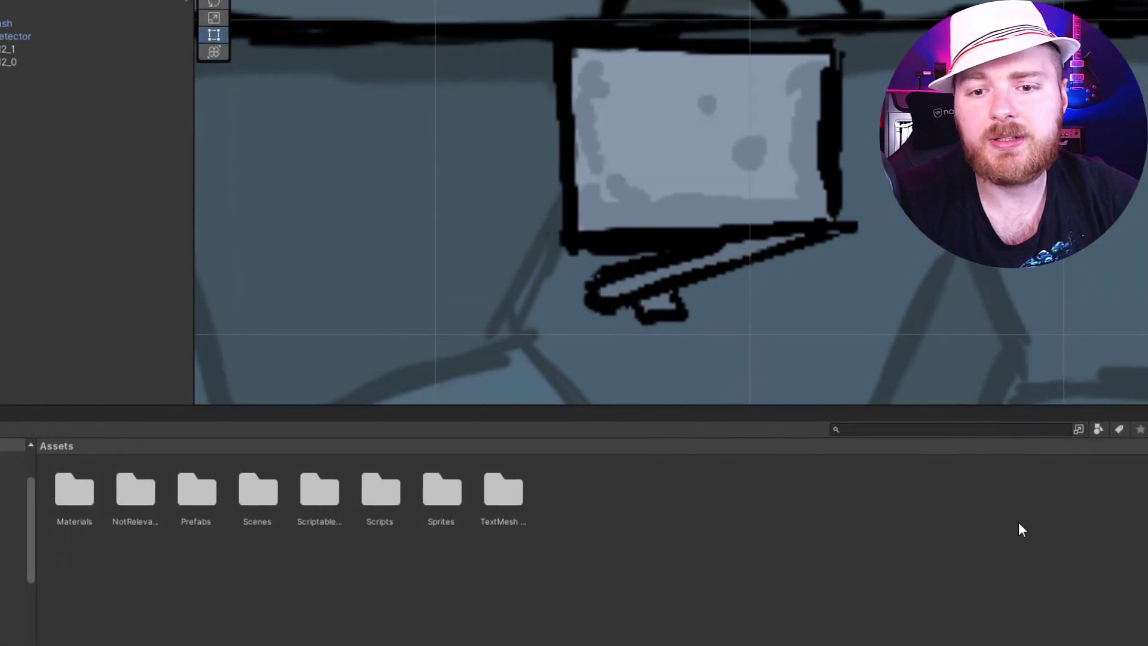
{"action": "left_click", "coordinate": [935, 429]}
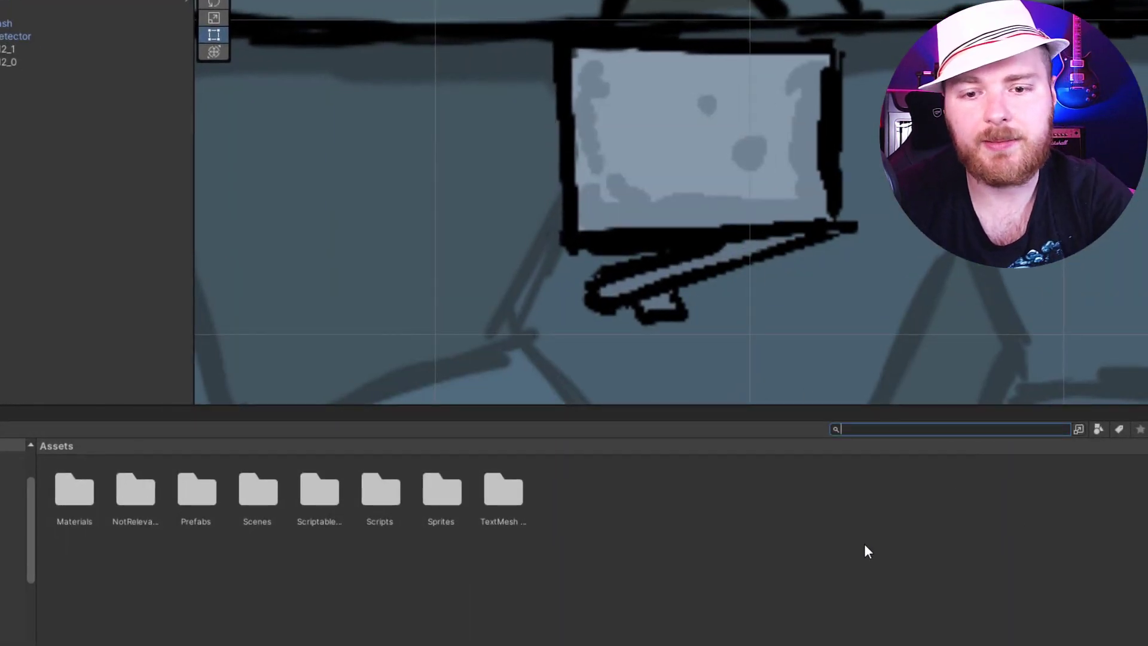
{"action": "type", "text": "Terr"}
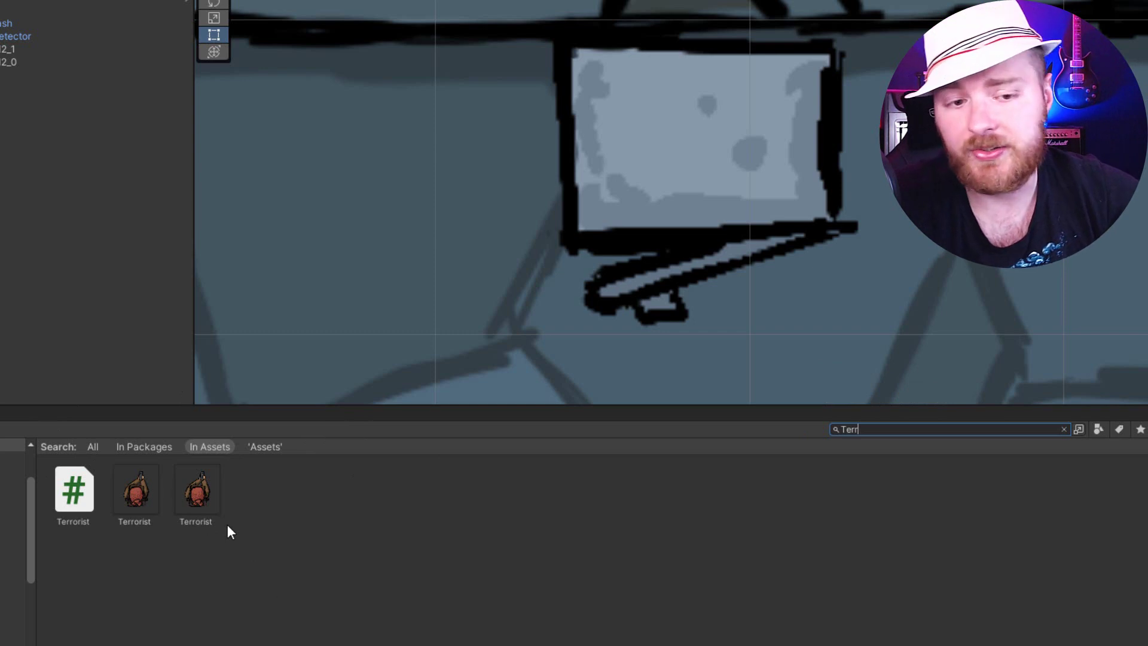
Click through the Terrorist results, then clear the selection and the 'Terr' search.
{"action": "left_click", "coordinate": [157, 493]}
{"action": "left_click", "coordinate": [191, 490]}
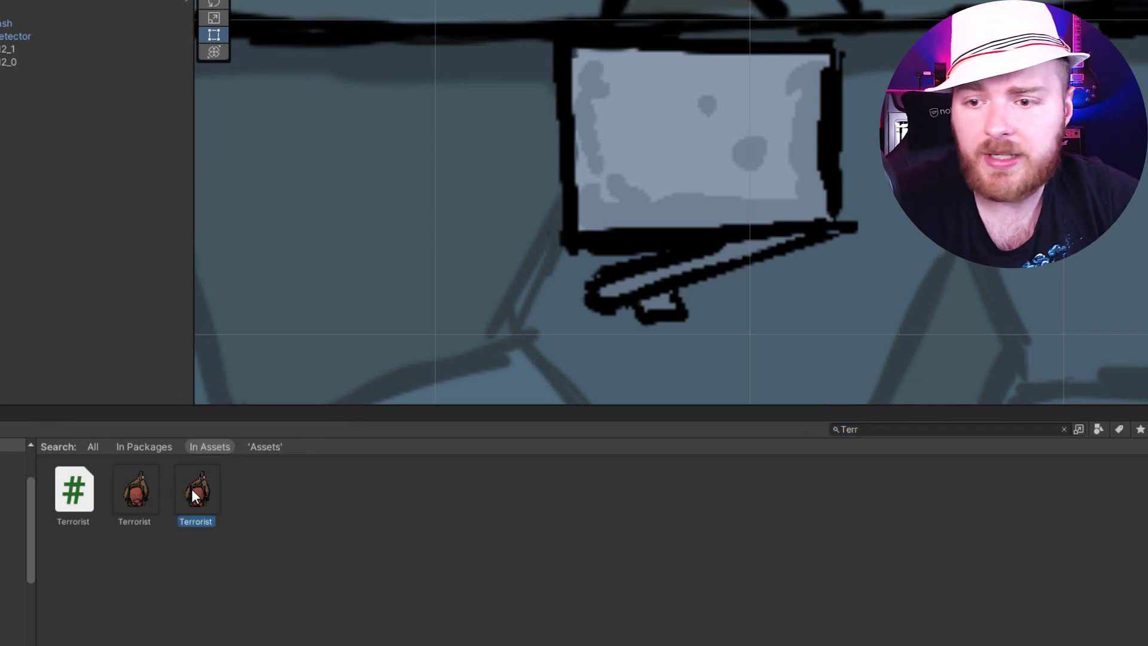
{"action": "left_click", "coordinate": [118, 491]}
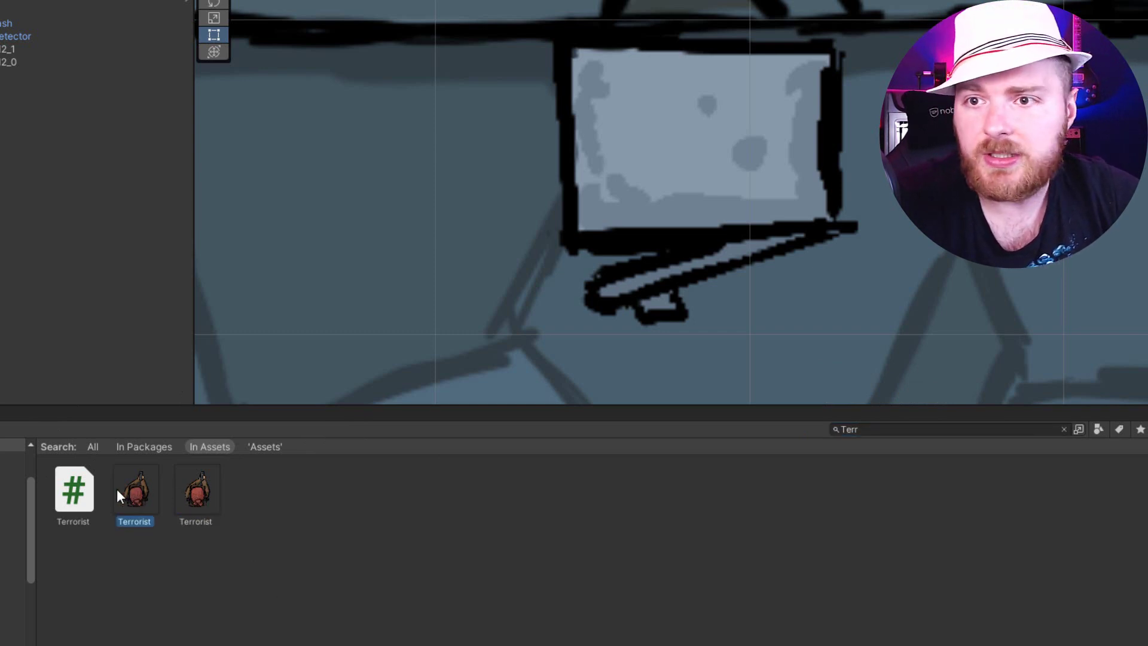
{"action": "left_click", "coordinate": [318, 536]}
{"action": "key", "text": "ctrl+f"}
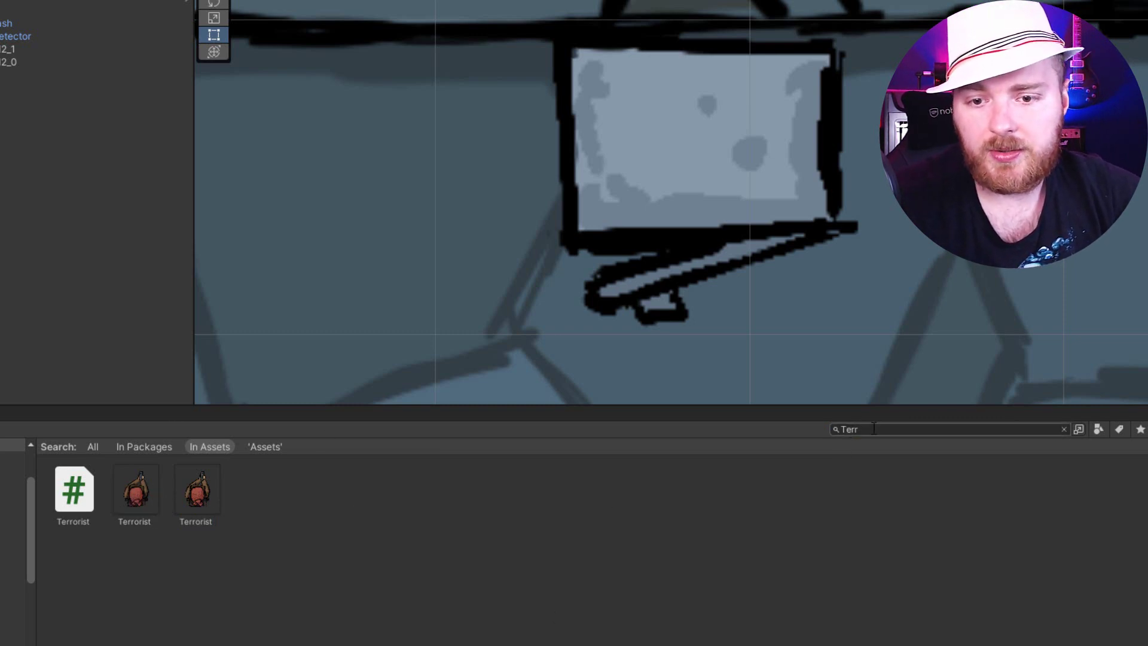
{"action": "key", "text": "BackSpace"}
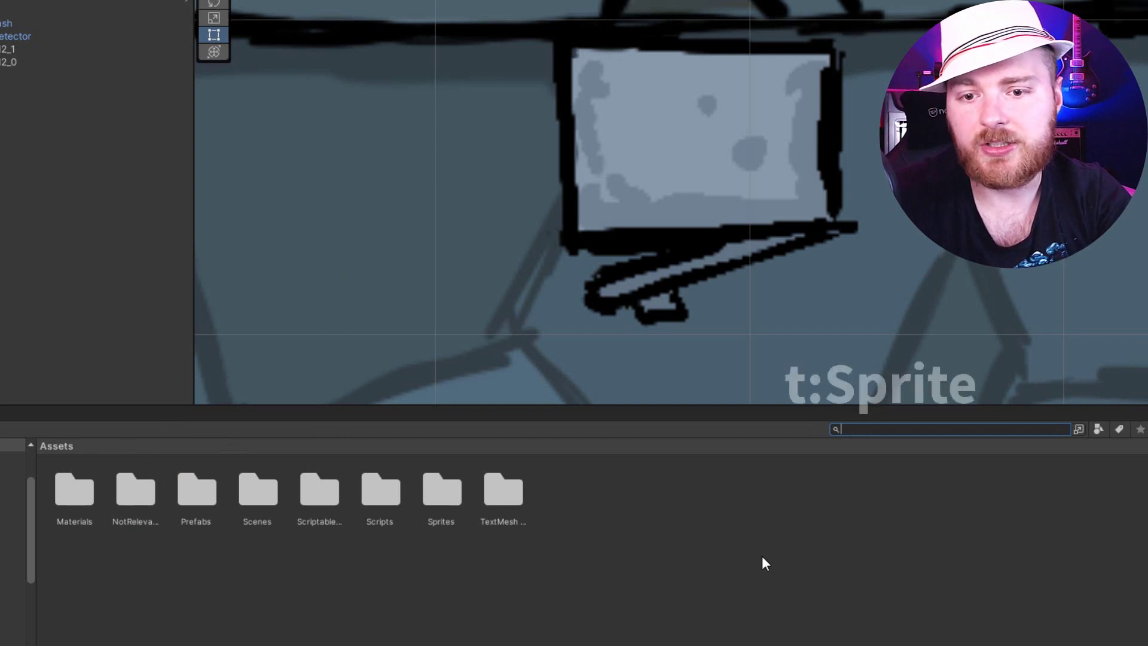
Filter the project with 't:Sprite Police' to show only Police sprites, then clear it.
{"action": "type", "text": "t:"}
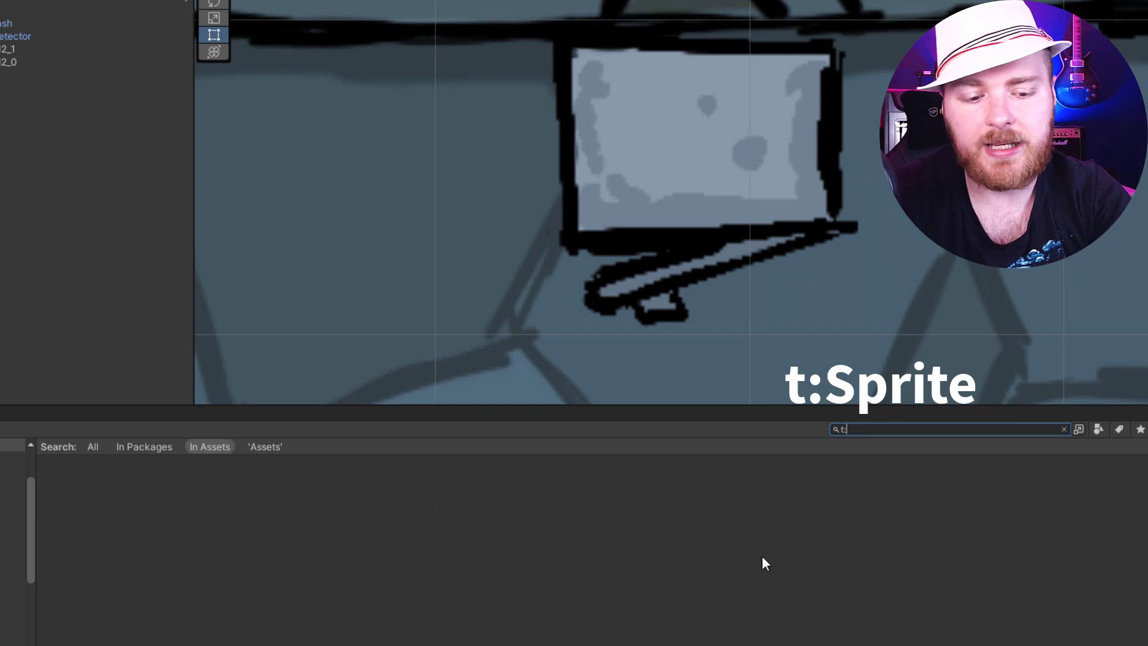
{"action": "type", "text": "Sprite"}
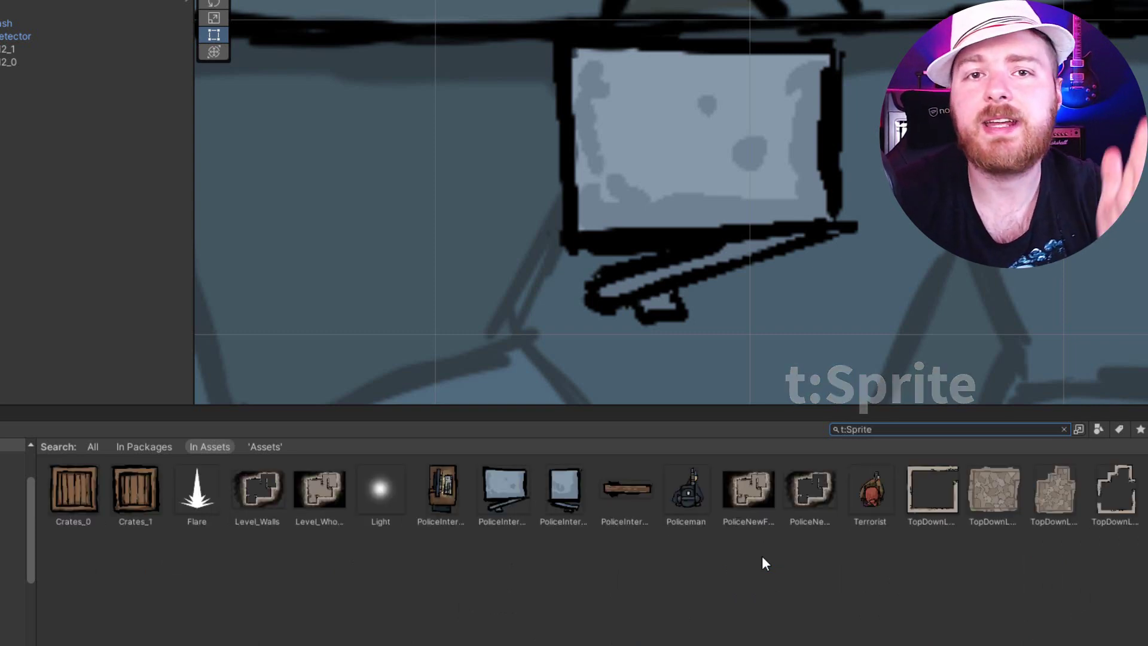
{"action": "left_click", "coordinate": [885, 430]}
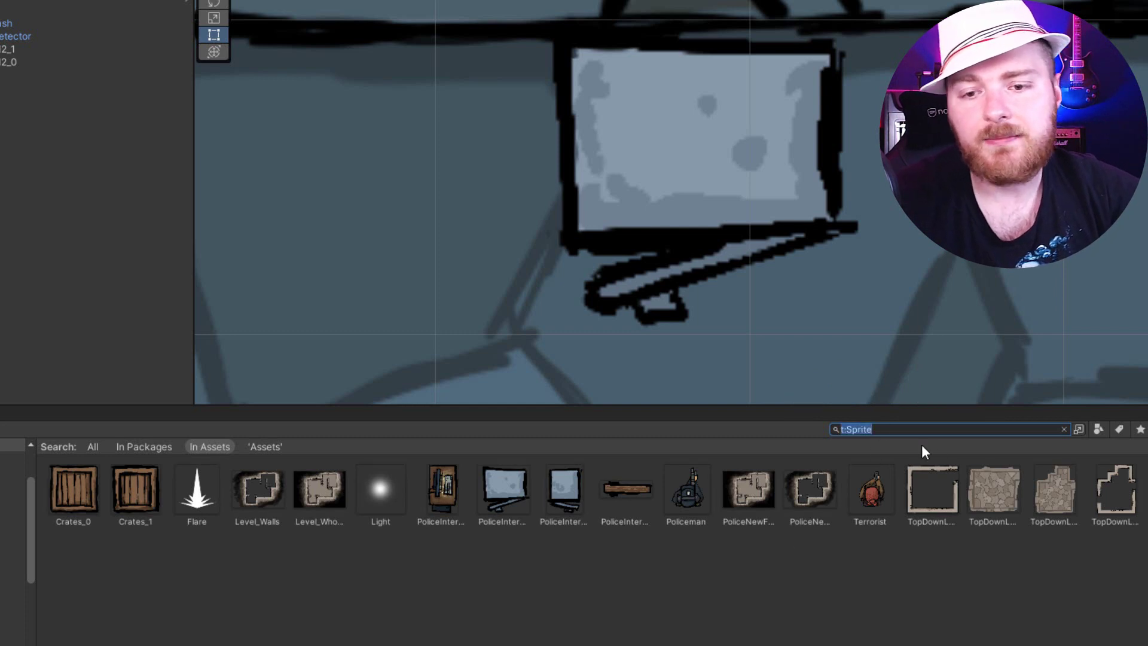
{"action": "left_click", "coordinate": [888, 431]}
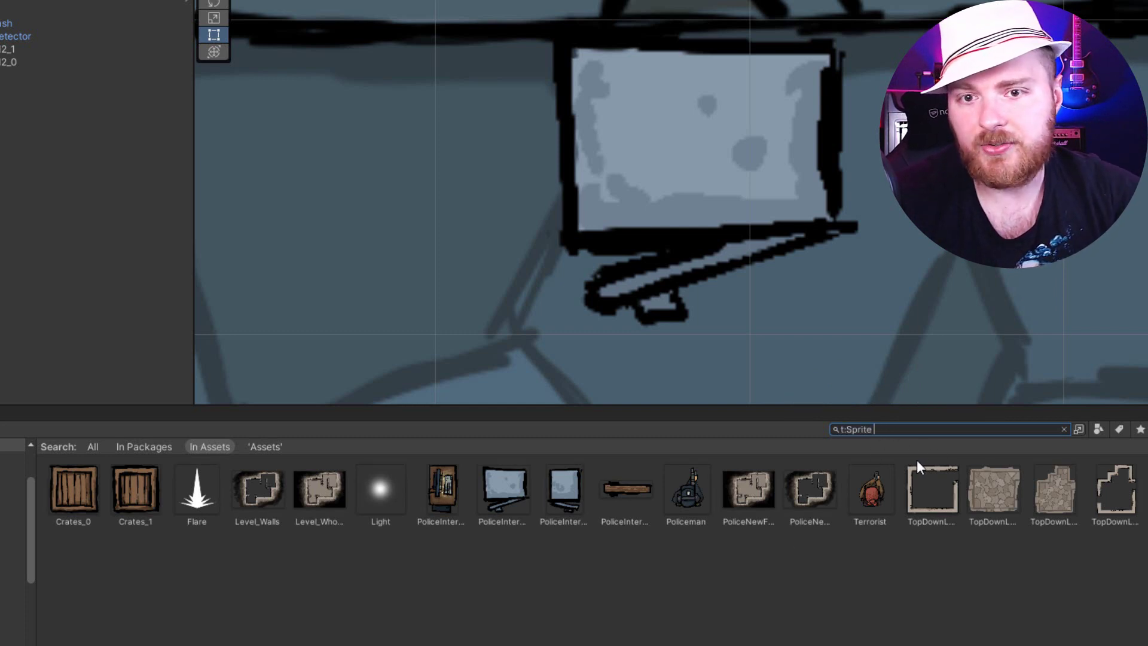
{"action": "type", "text": "Police"}
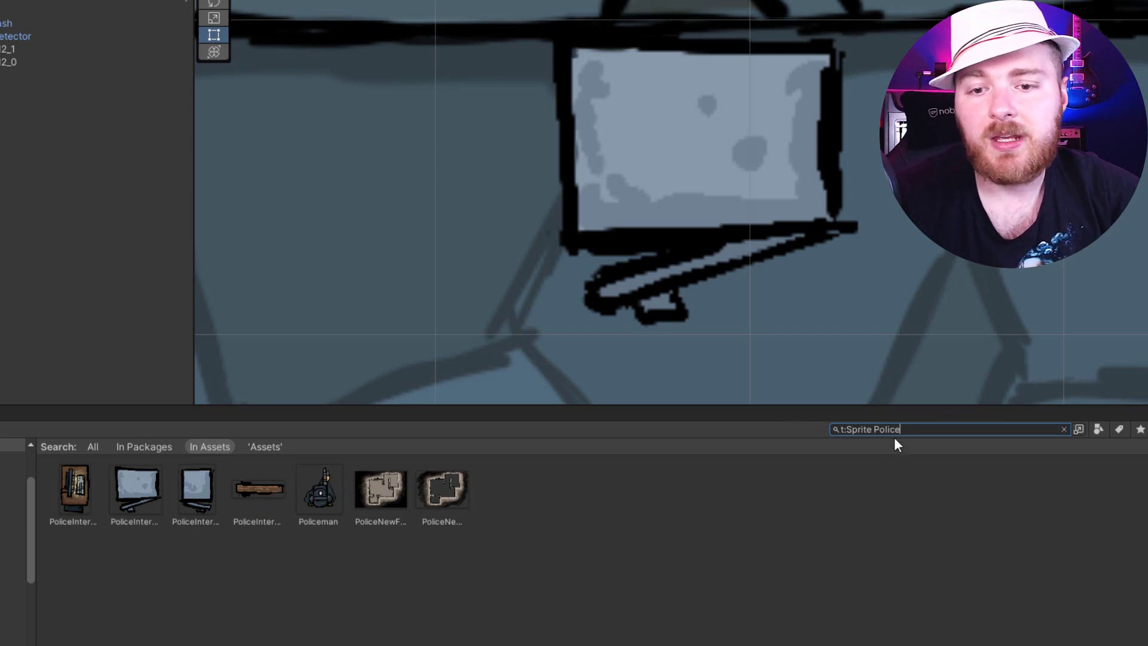
{"action": "left_click", "coordinate": [856, 430]}
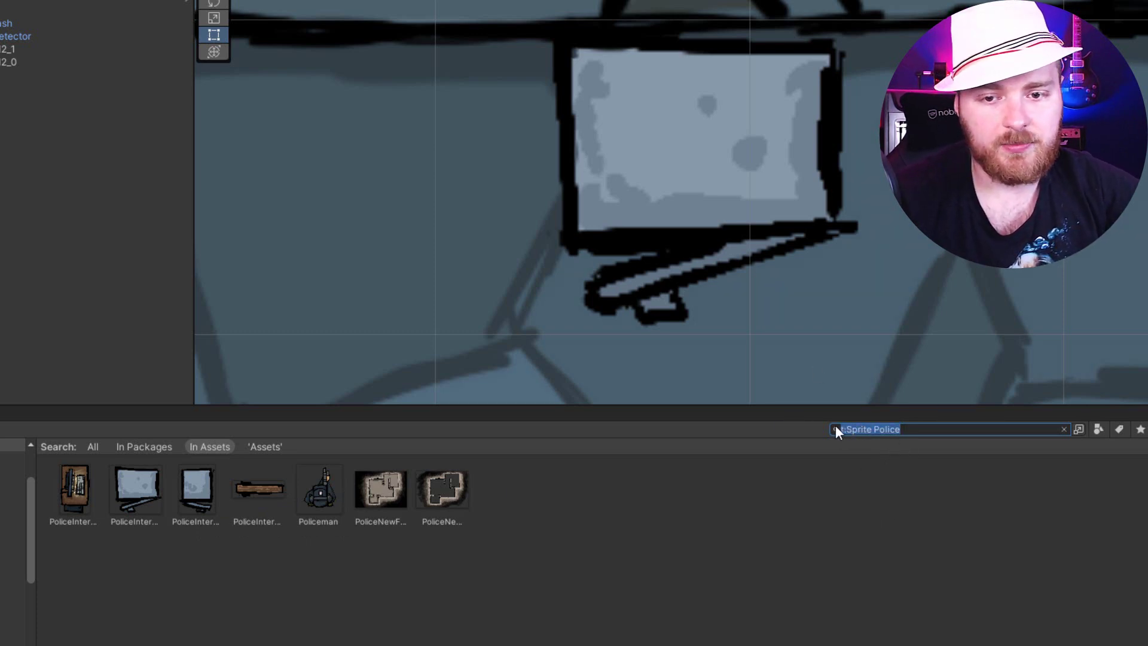
{"action": "key", "text": "BackSpace"}
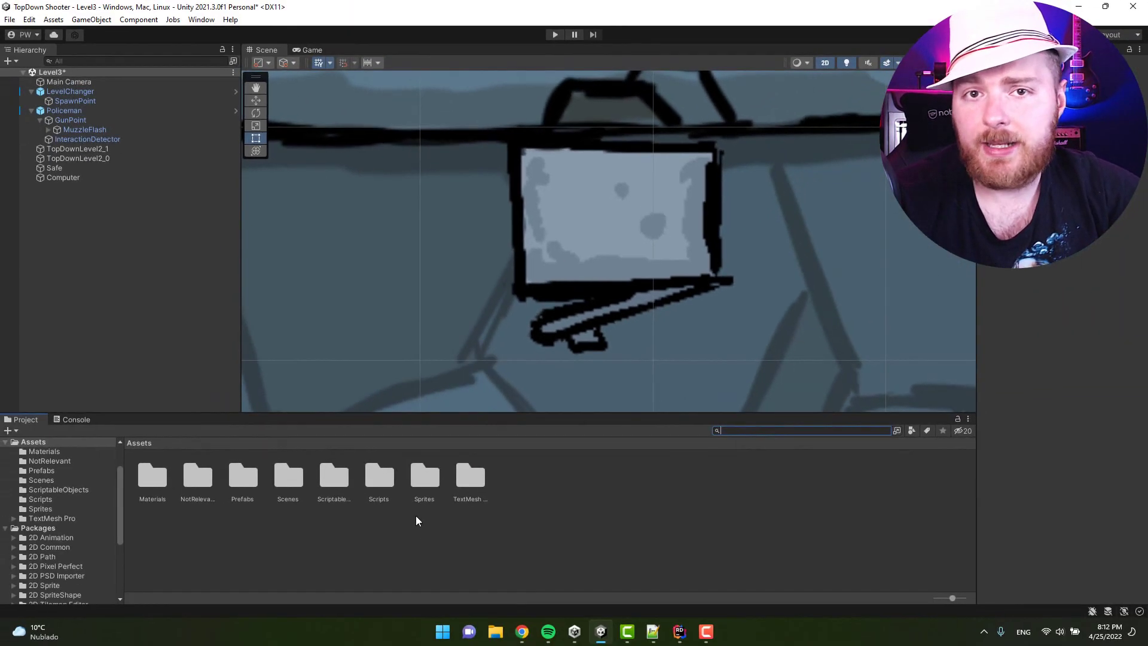
Create and apply a 'Policeman' label to the Policeman sprite in Assets/Sprites.
{"action": "double_click", "coordinate": [421, 485]}
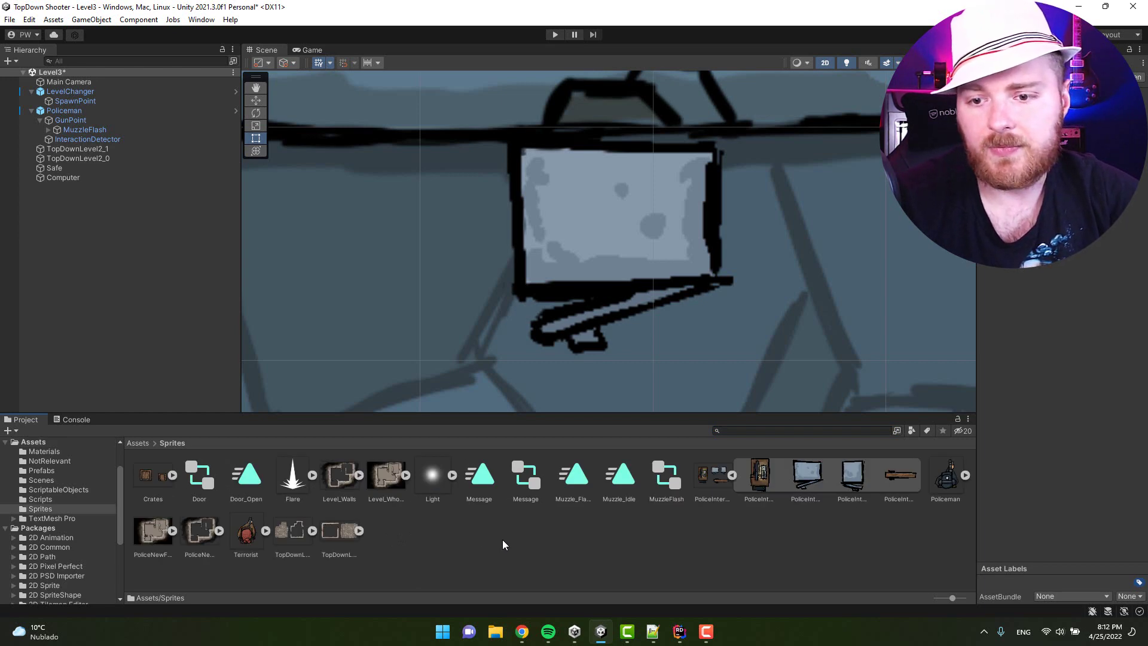
{"action": "left_click", "coordinate": [944, 479]}
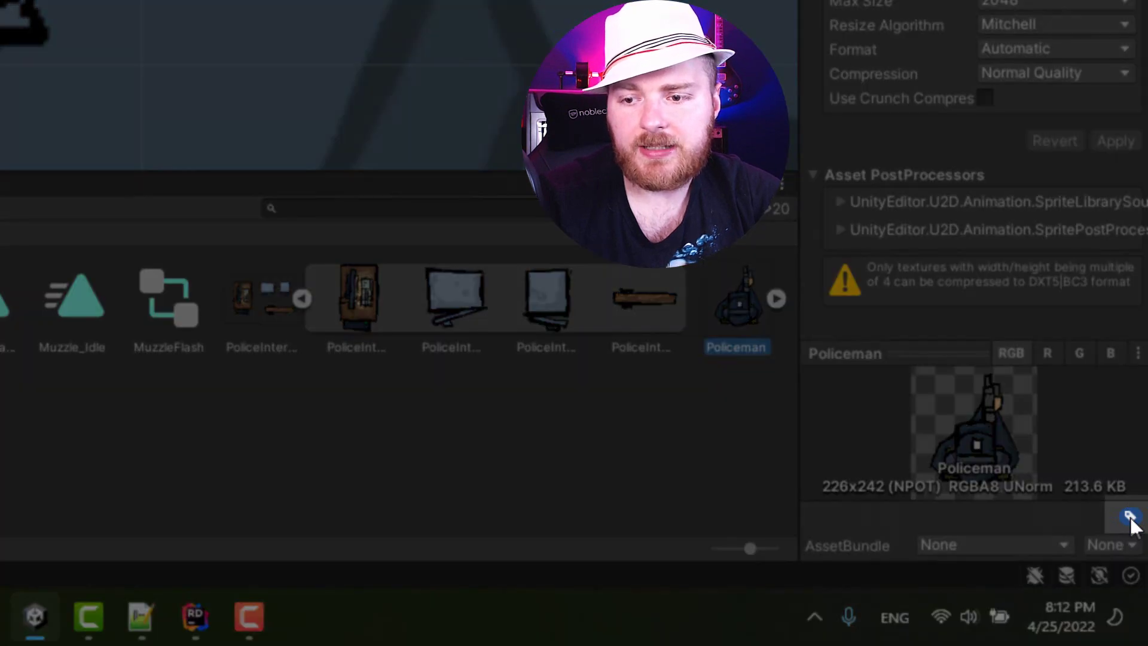
{"action": "left_click", "coordinate": [1130, 517]}
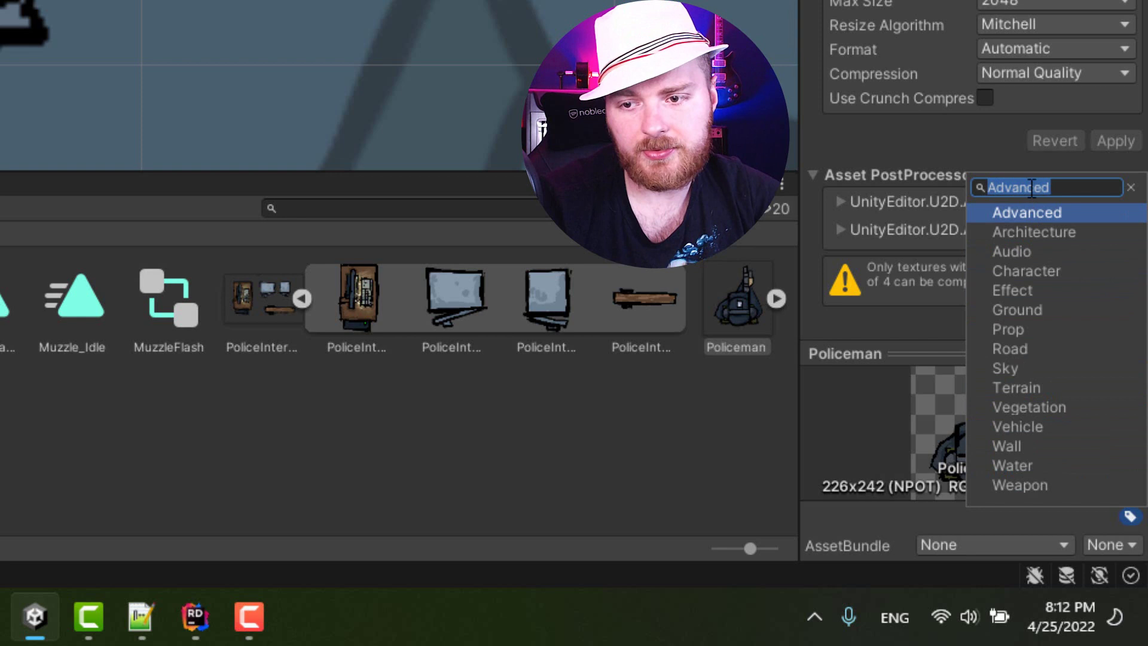
{"action": "left_click", "coordinate": [1011, 185]}
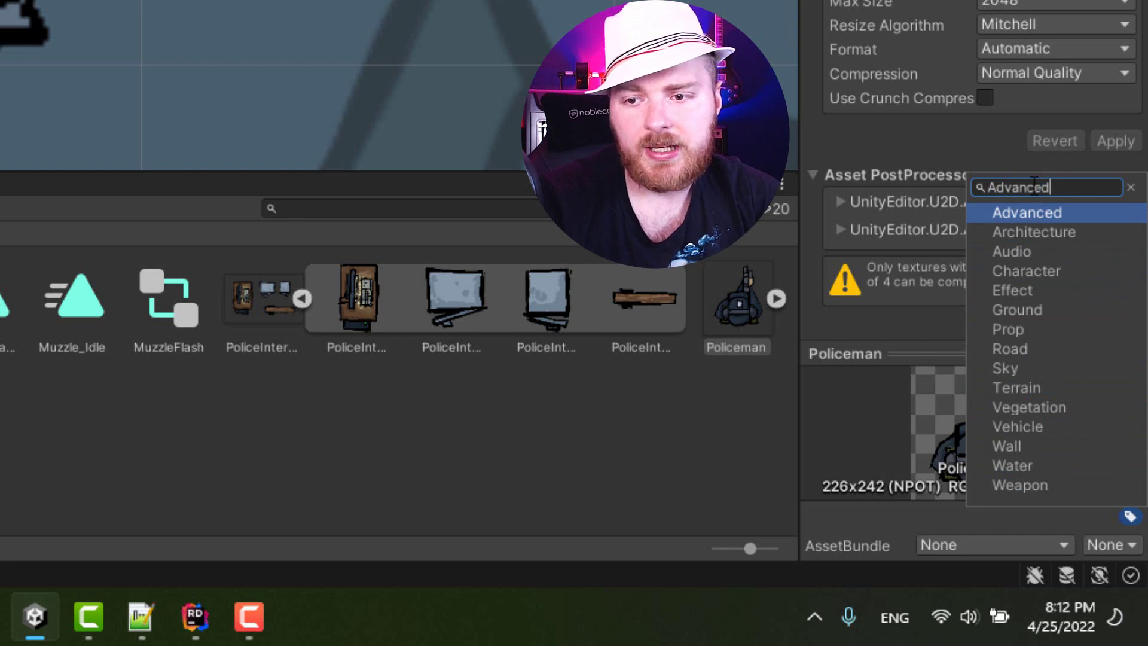
{"action": "type", "text": "Police"}
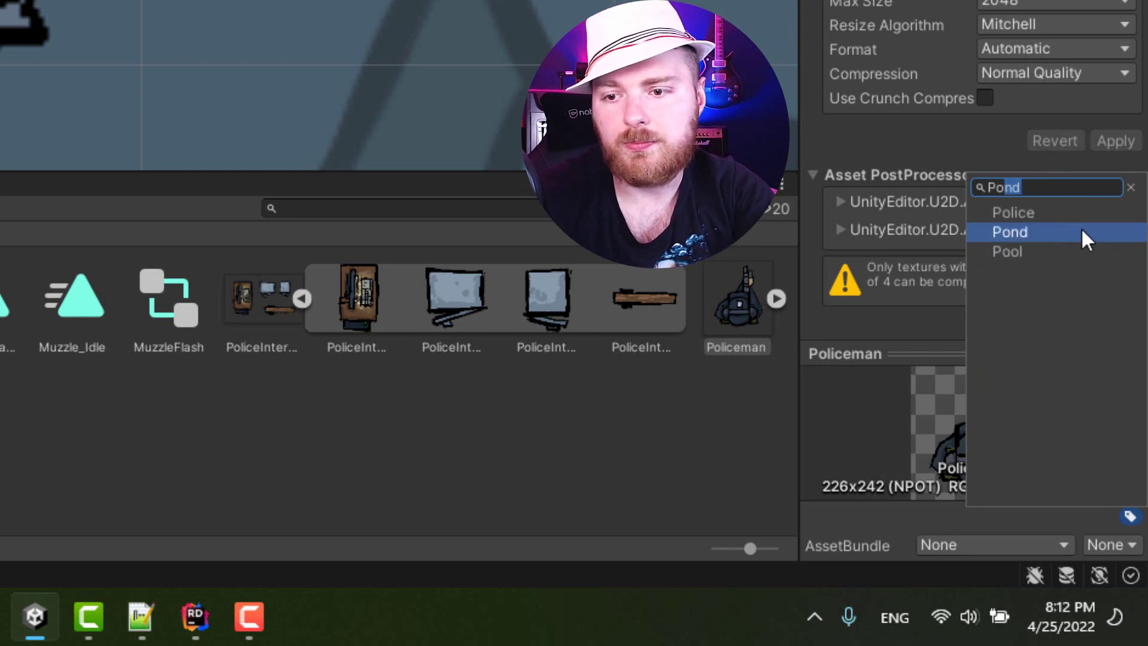
{"action": "type", "text": "man"}
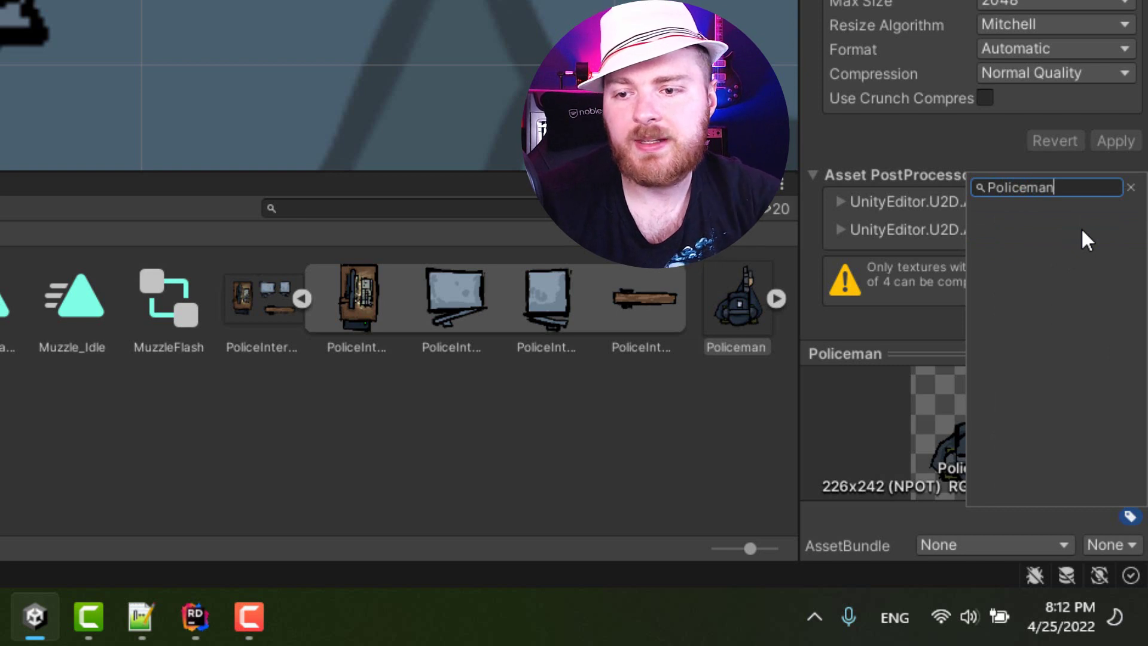
{"action": "key", "text": "Return"}
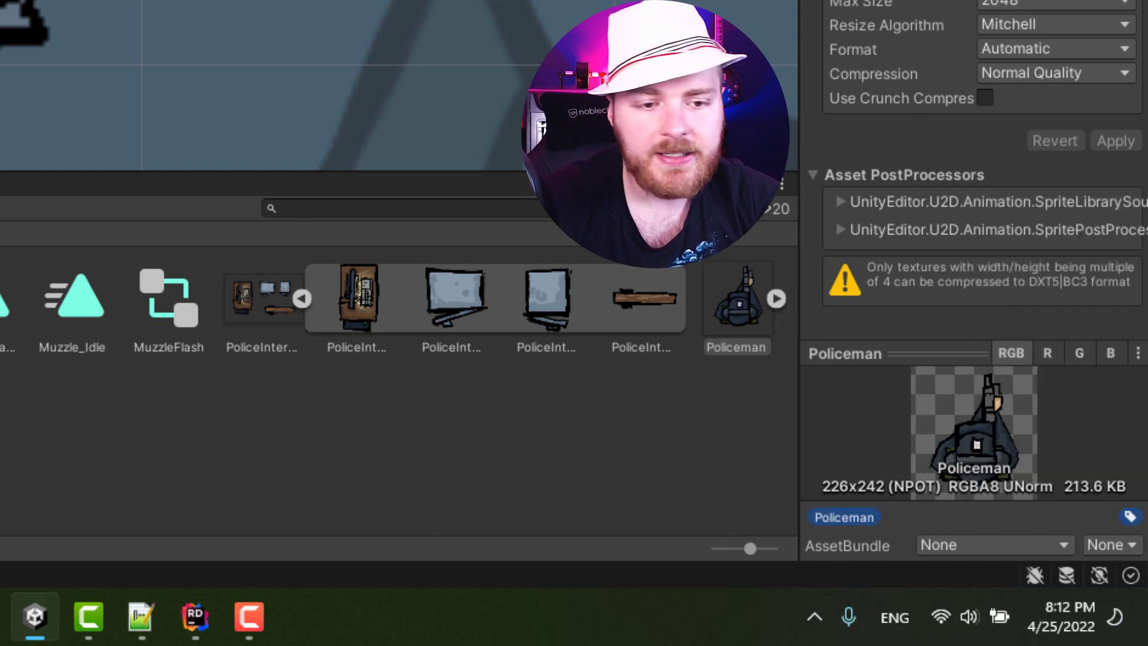
Search 'l:Policeman' to find the sprite, clear it, and open the type and label filter lists.
{"action": "left_click", "coordinate": [269, 211]}
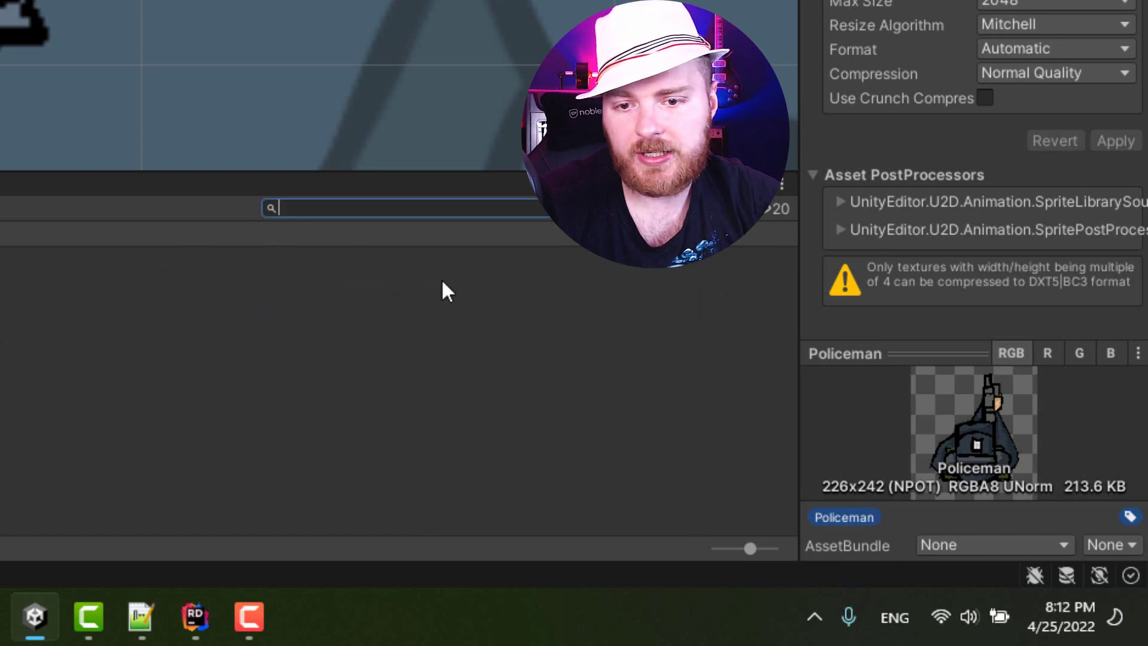
{"action": "type", "text": "l"}
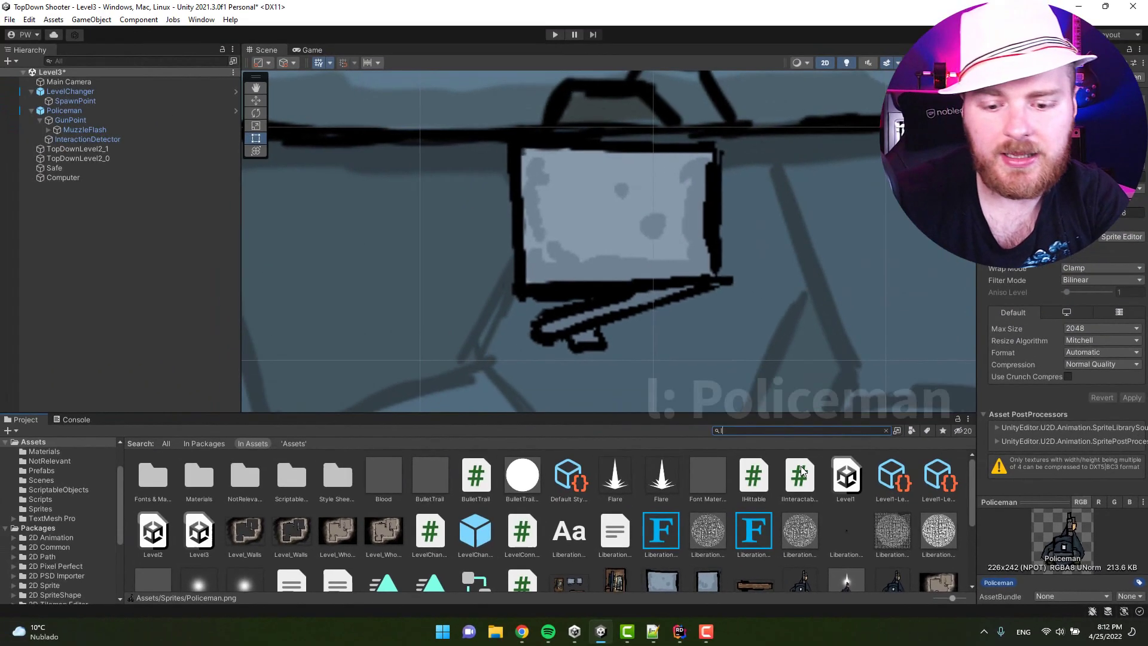
{"action": "type", "text": ":"}
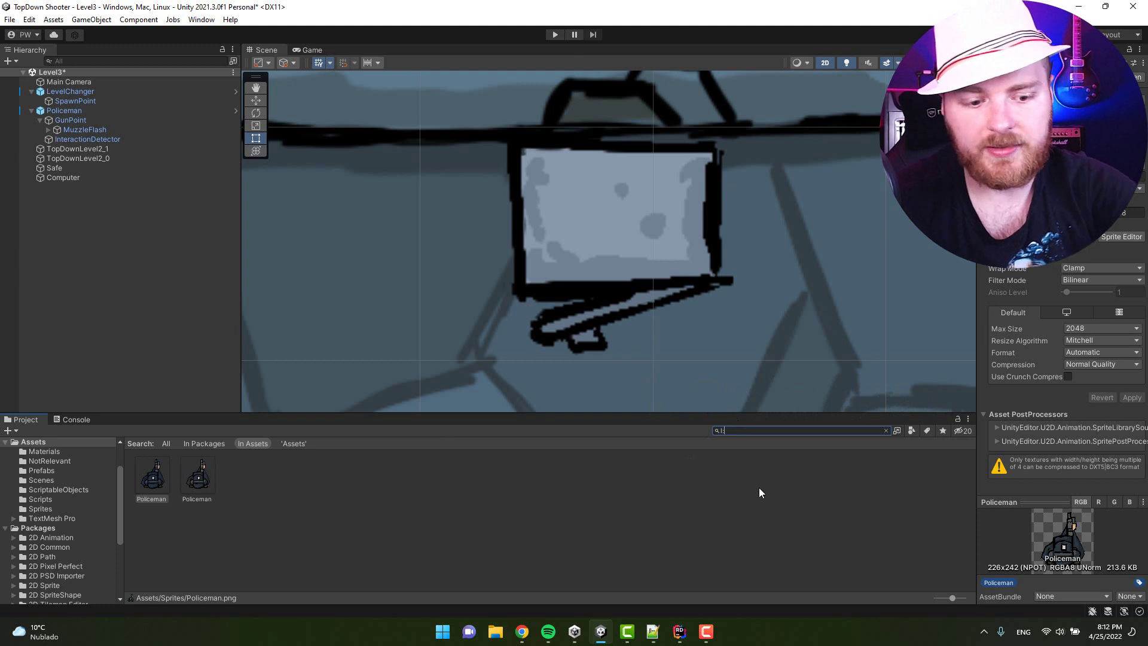
{"action": "type", "text": "Policeman"}
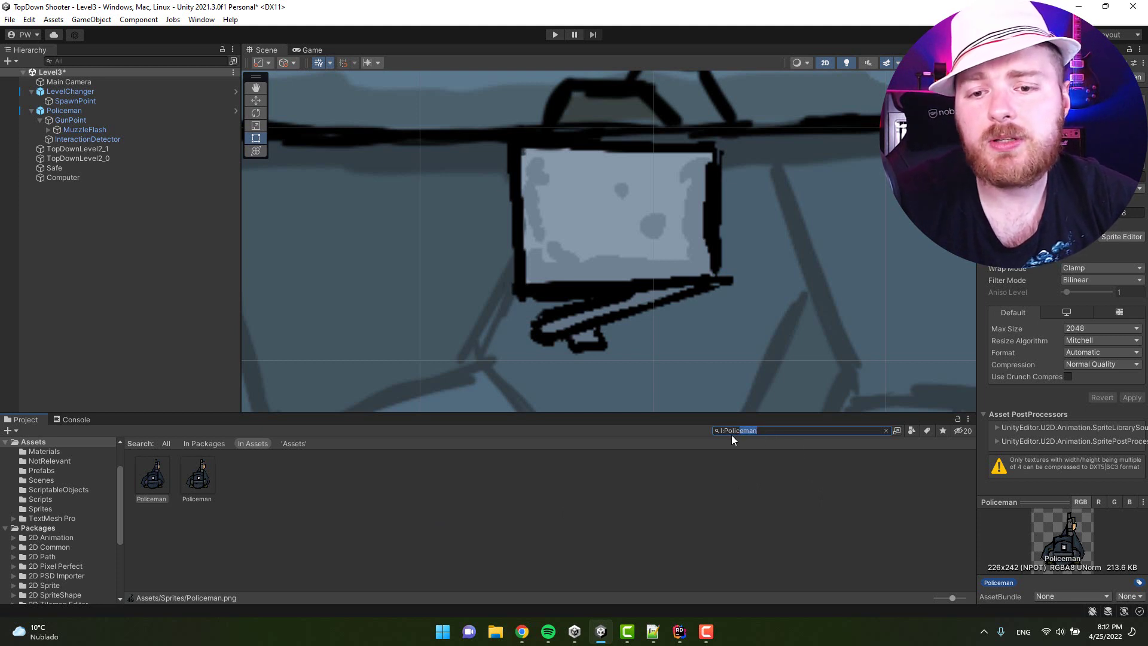
{"action": "left_click_drag", "start_coordinate": [731, 436], "coordinate": [709, 433]}
{"action": "key", "text": "BackSpace"}
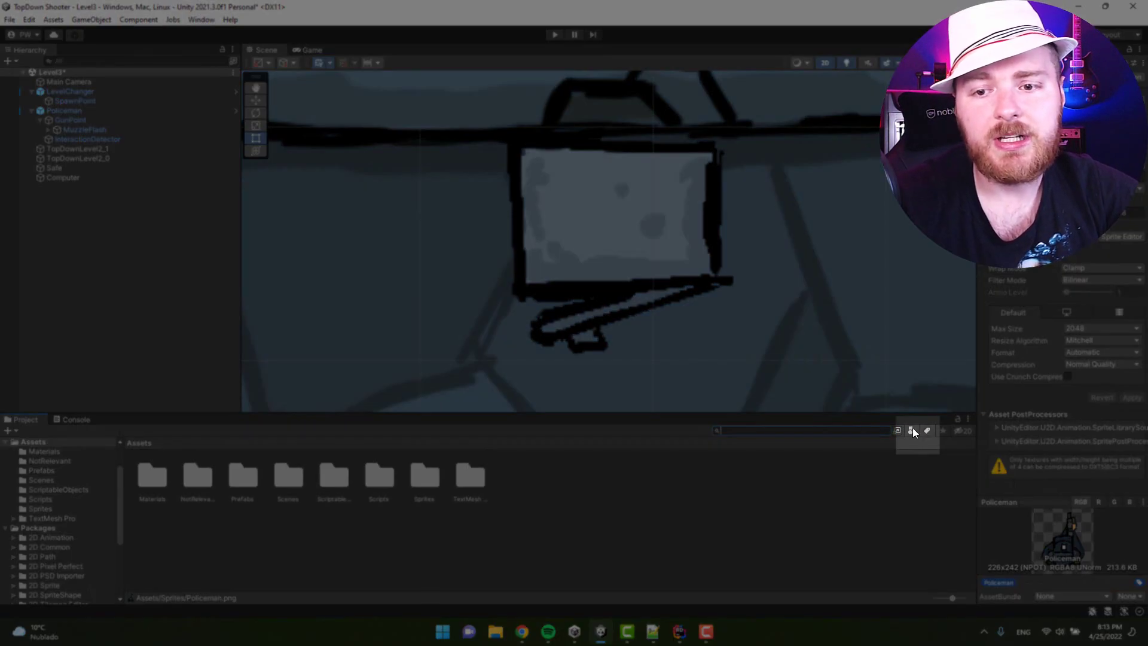
{"action": "left_click", "coordinate": [912, 430]}
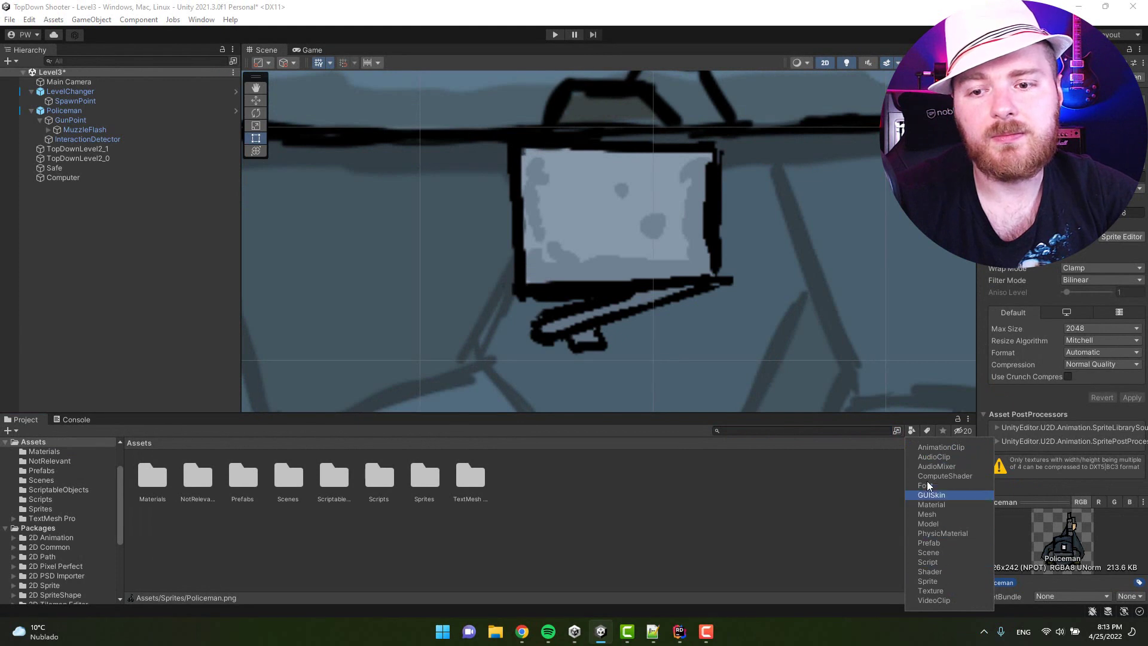
{"action": "left_click", "coordinate": [927, 431]}
{"action": "left_click", "coordinate": [927, 431]}
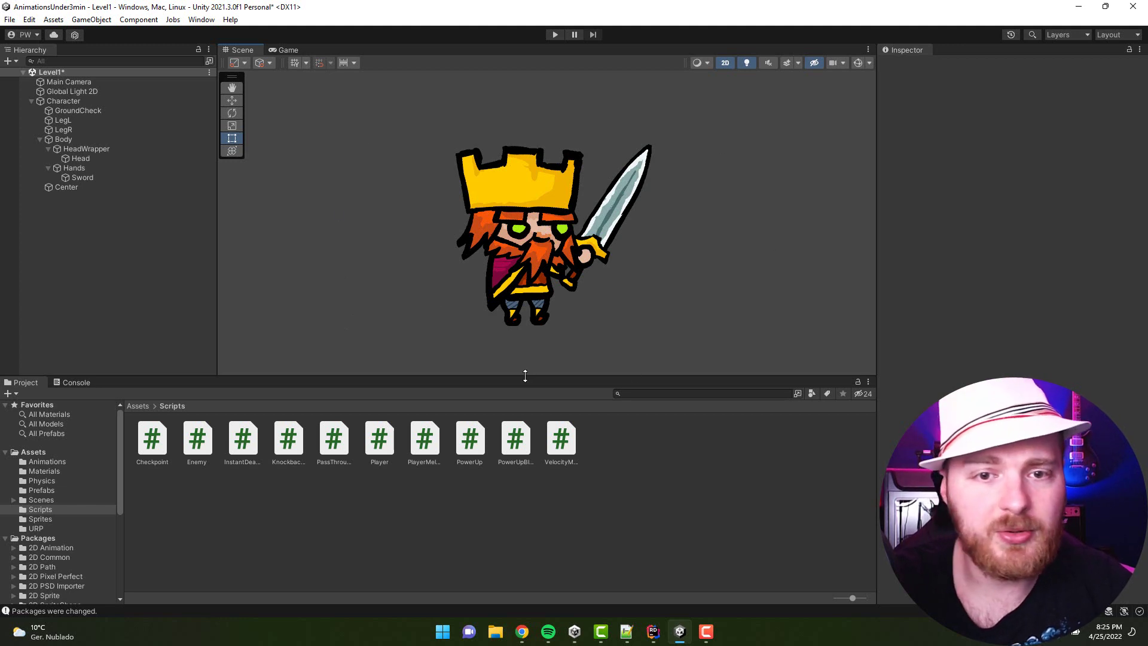
Select LegR, Body, Head and Character in the Hierarchy, clearing the selection between picks.
{"action": "left_click", "coordinate": [74, 128]}
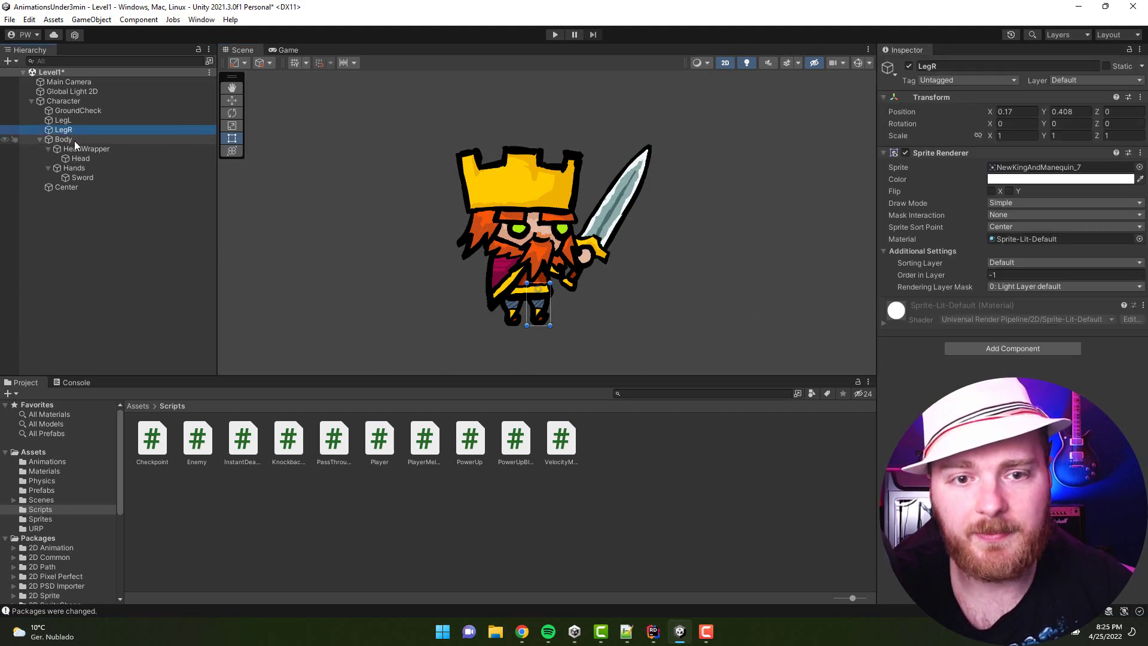
{"action": "left_click", "coordinate": [74, 140]}
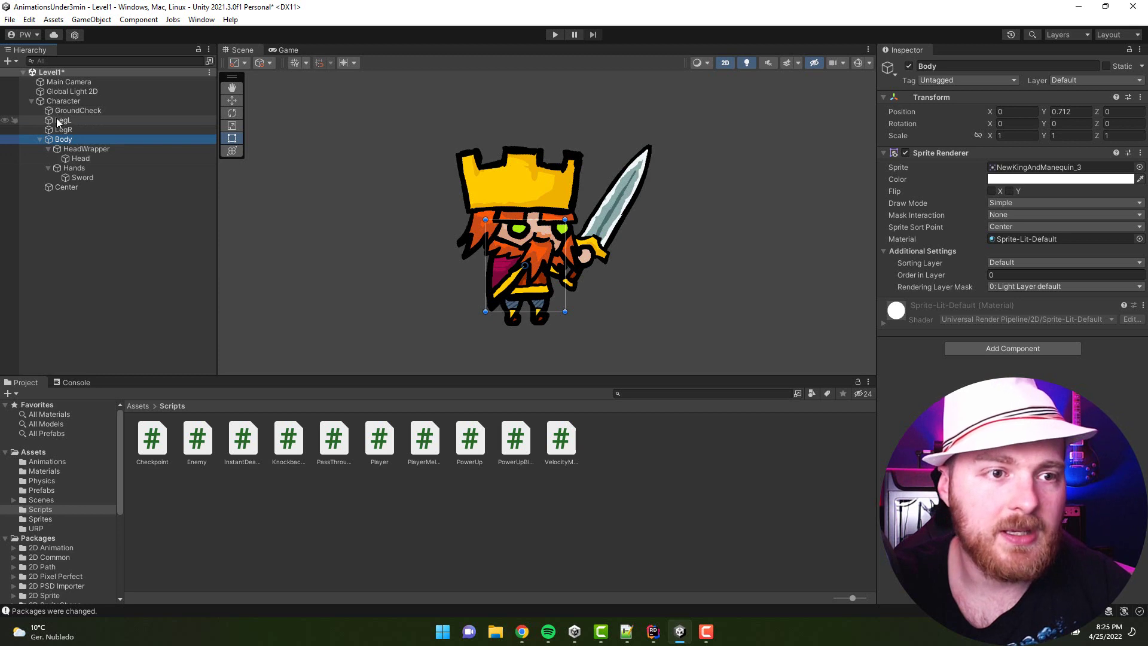
{"action": "left_click", "coordinate": [62, 130]}
{"action": "left_click", "coordinate": [77, 160]}
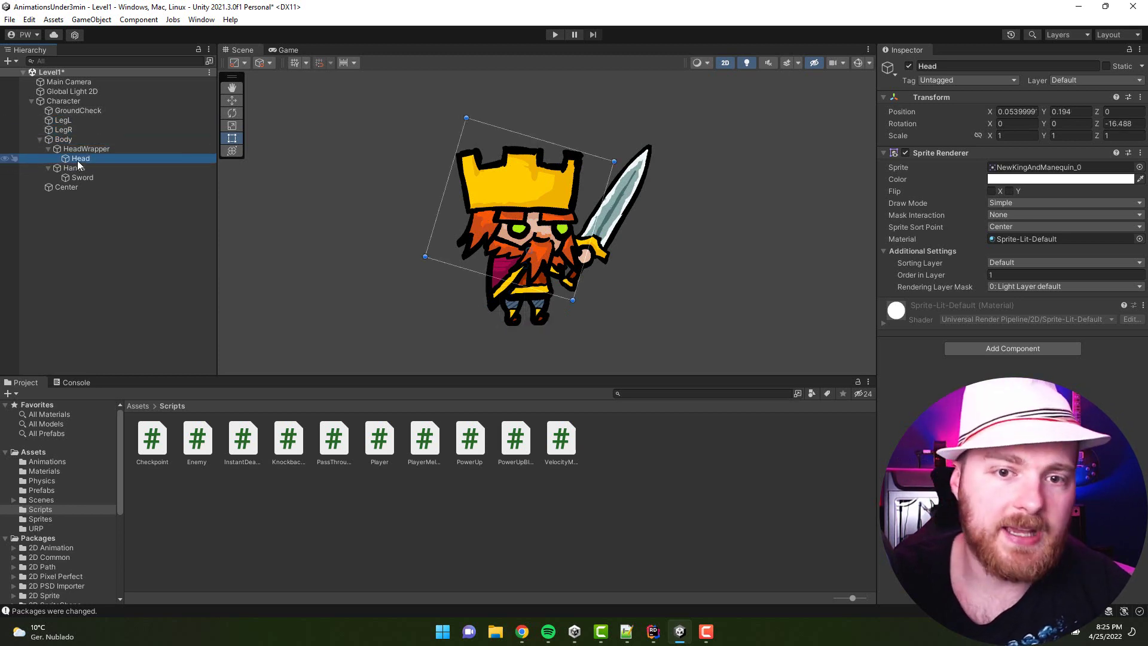
{"action": "left_click", "coordinate": [286, 242]}
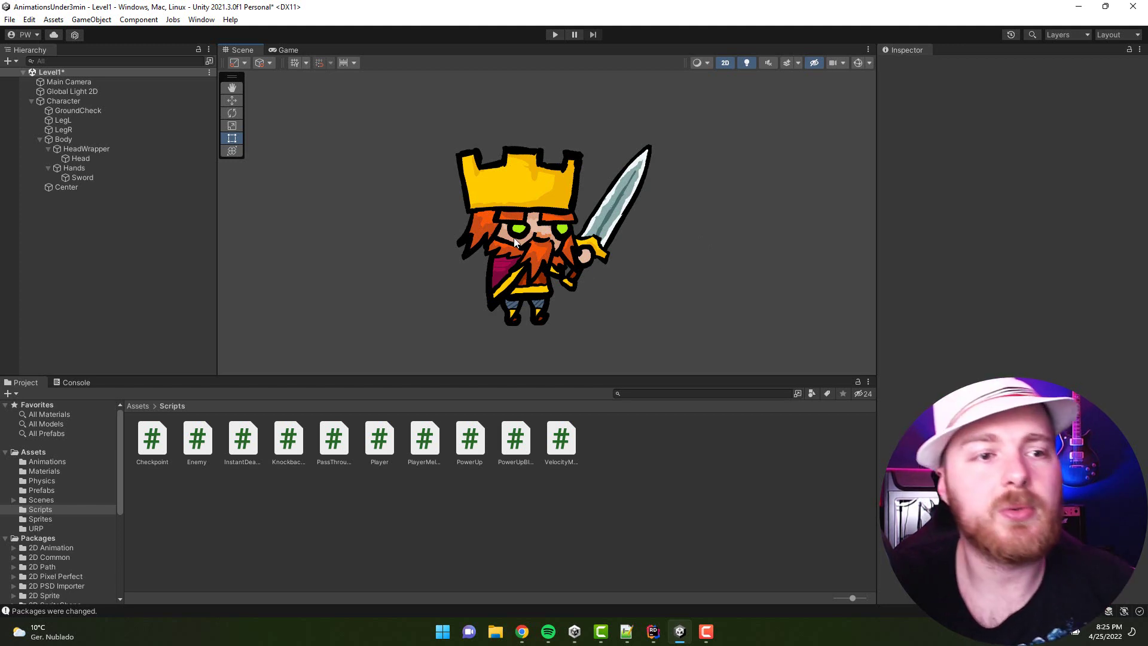
{"action": "left_click", "coordinate": [63, 101]}
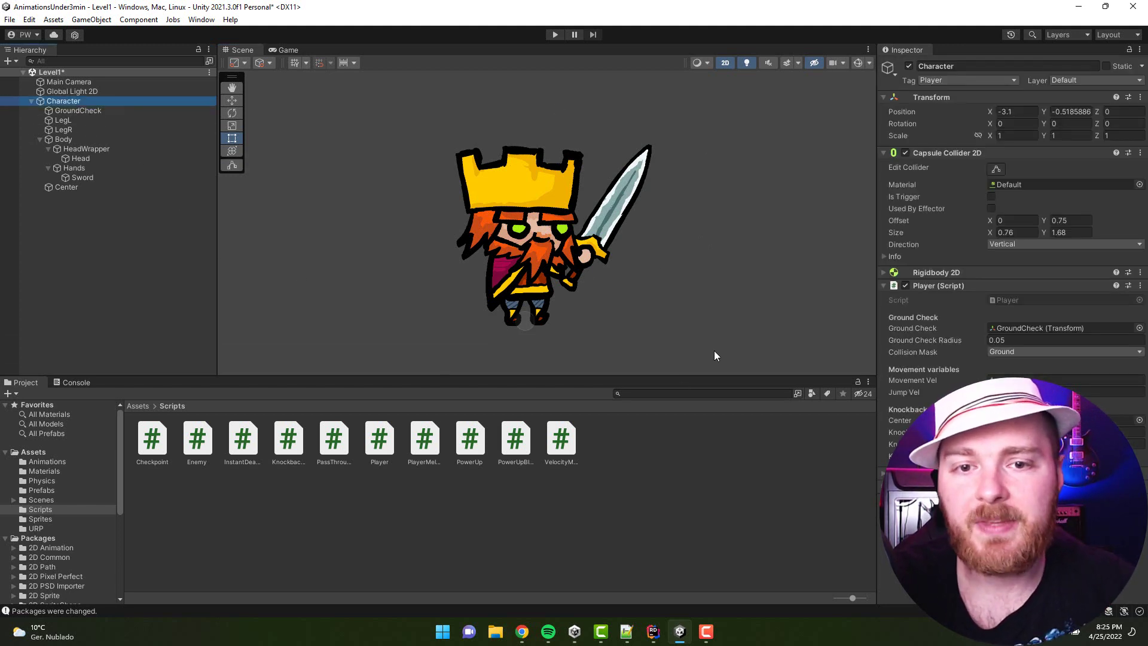
{"action": "left_click", "coordinate": [430, 278]}
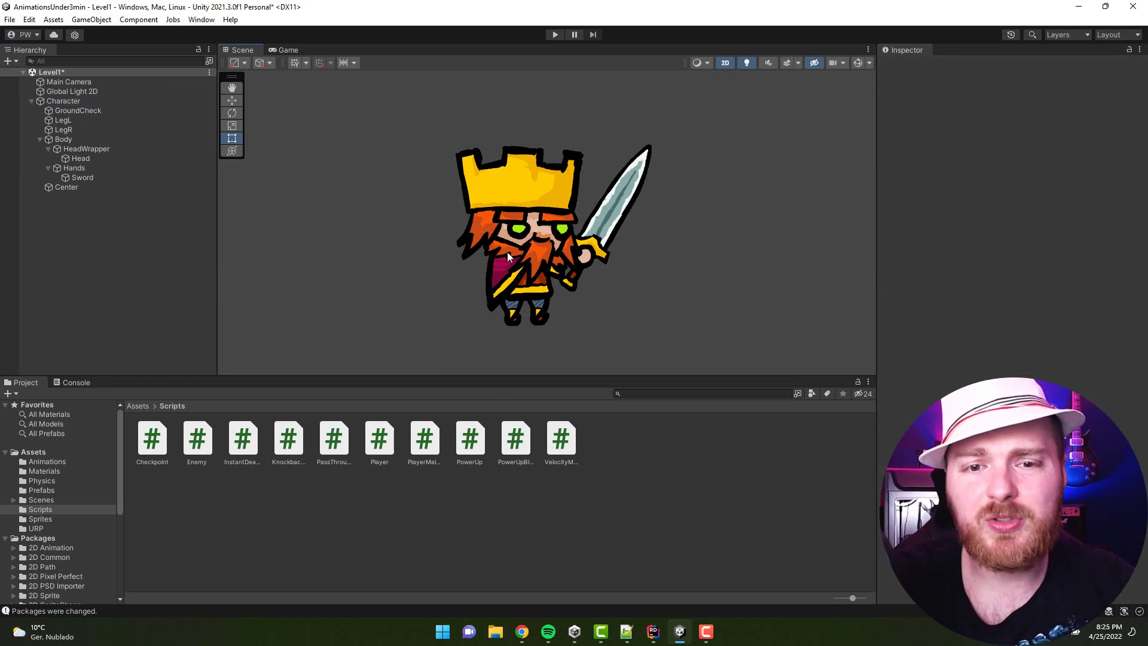
Pick the king's head, right leg and sword in the Scene, ending with Character selected.
{"action": "left_click", "coordinate": [525, 244]}
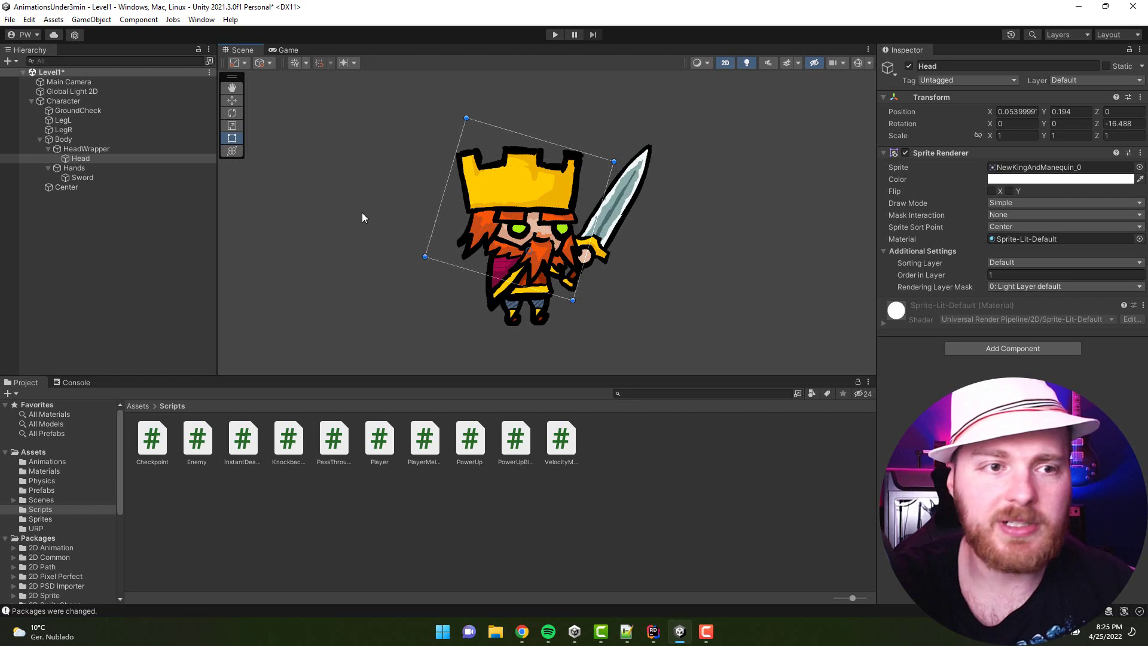
{"action": "left_click", "coordinate": [303, 204]}
{"action": "left_click", "coordinate": [543, 311]}
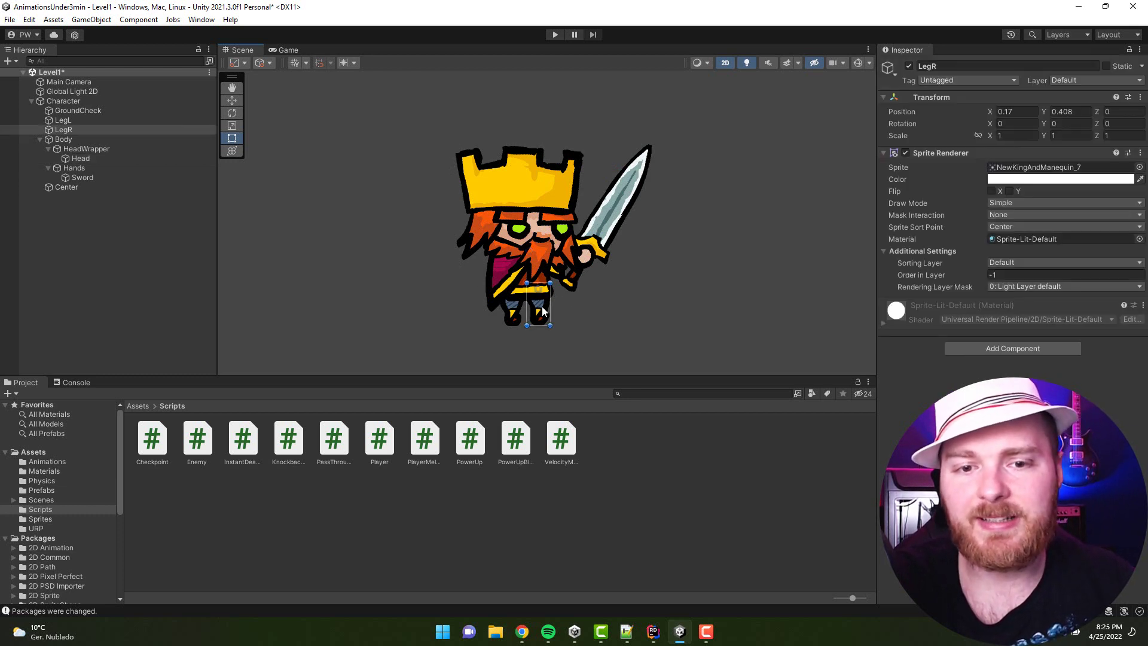
{"action": "left_click", "coordinate": [610, 206]}
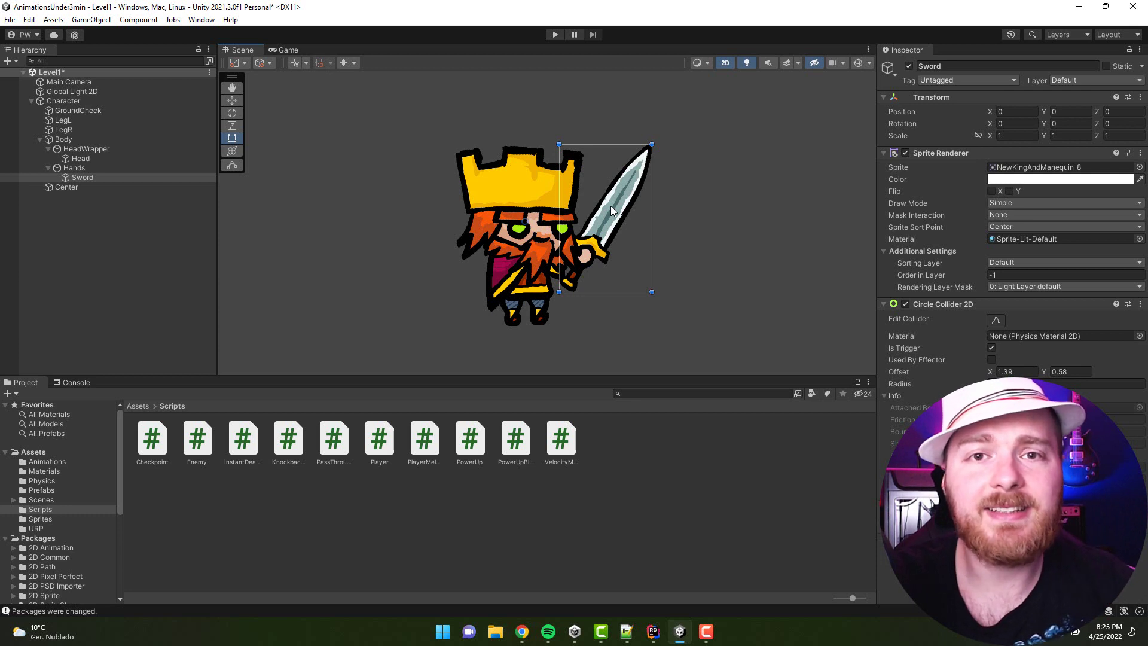
{"action": "left_click", "coordinate": [403, 235]}
{"action": "right_click", "coordinate": [641, 455]}
{"action": "left_click", "coordinate": [643, 601]}
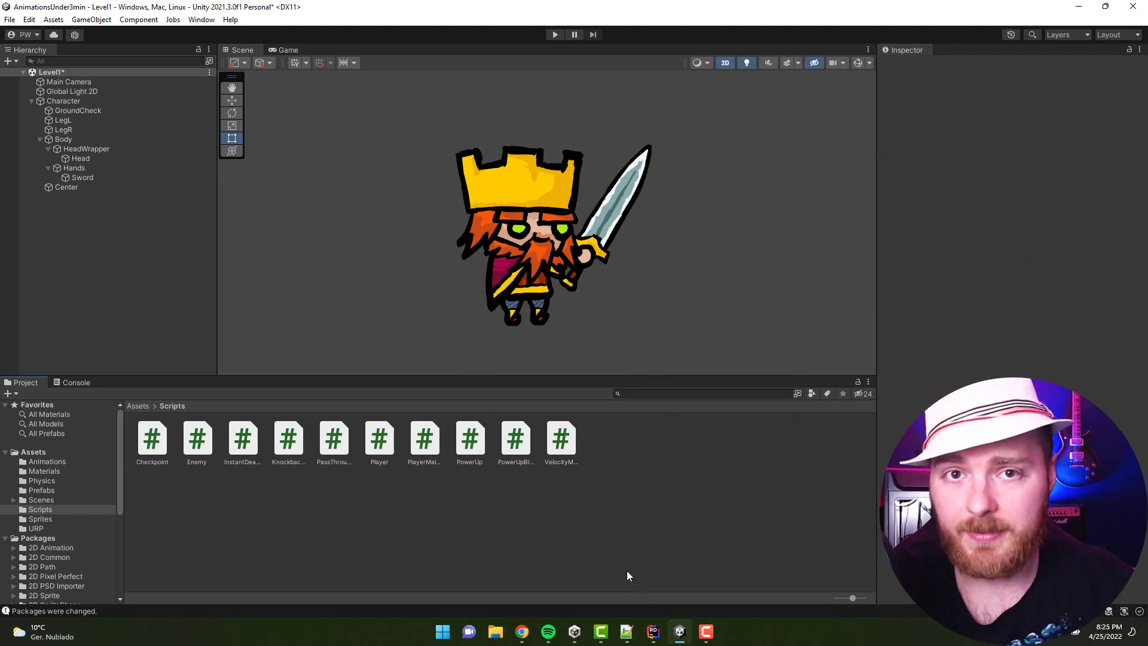
{"action": "left_click", "coordinate": [64, 101]}
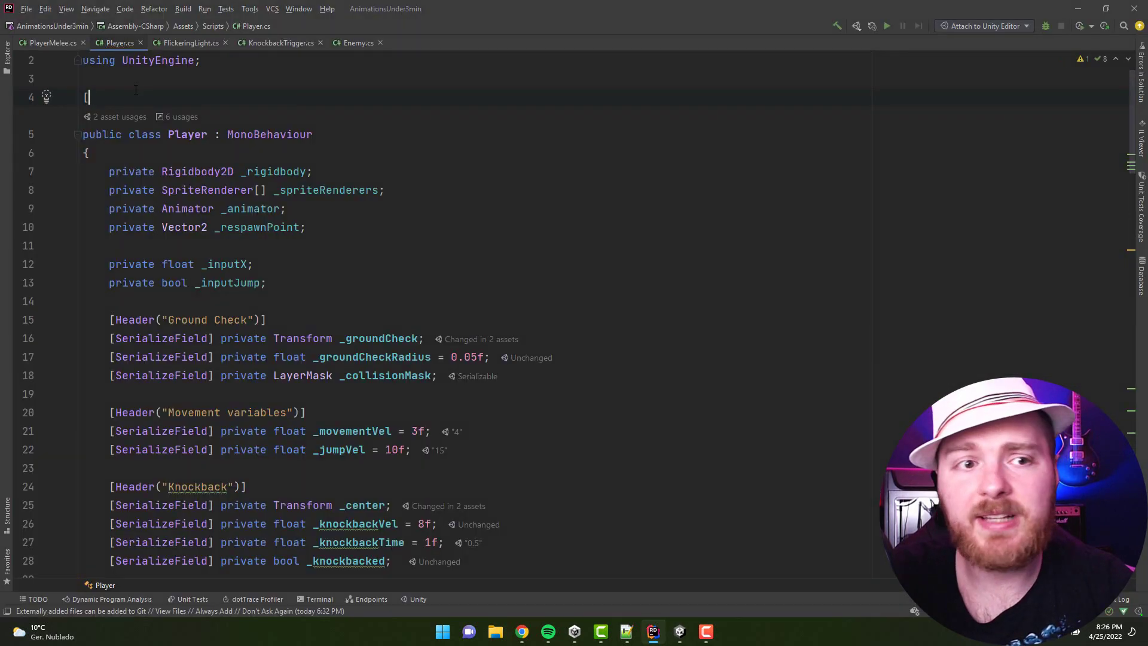
Add the [SelectionBase] attribute above the Player class and return to the Unity editor.
{"action": "type", "text": "[Sele"}
{"action": "key", "text": "Return"}
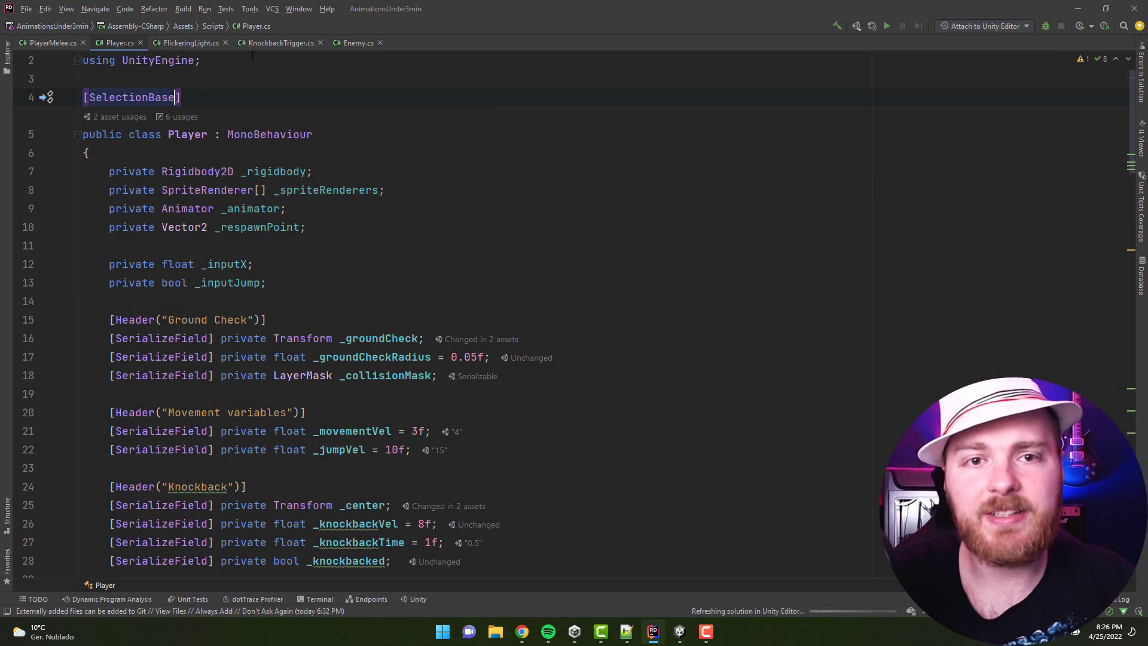
{"action": "left_click", "coordinate": [679, 633]}
Alternate Scene clicks between the whole Character and its Sword, right leg and left leg.
{"action": "left_click", "coordinate": [628, 569]}
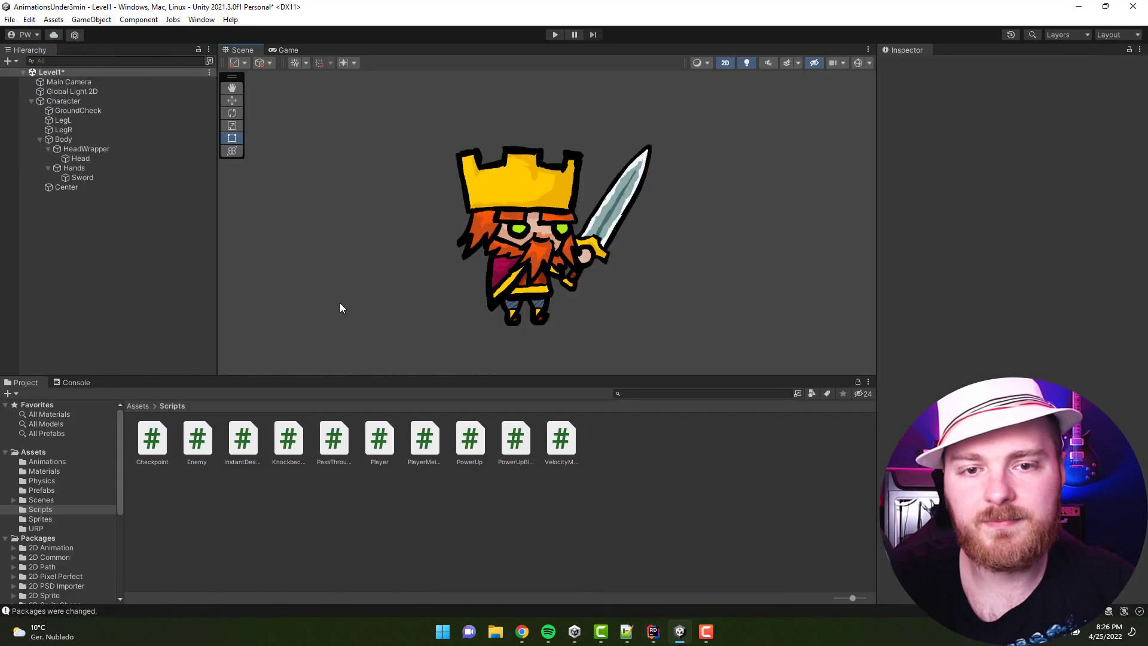
{"action": "left_click", "coordinate": [510, 201]}
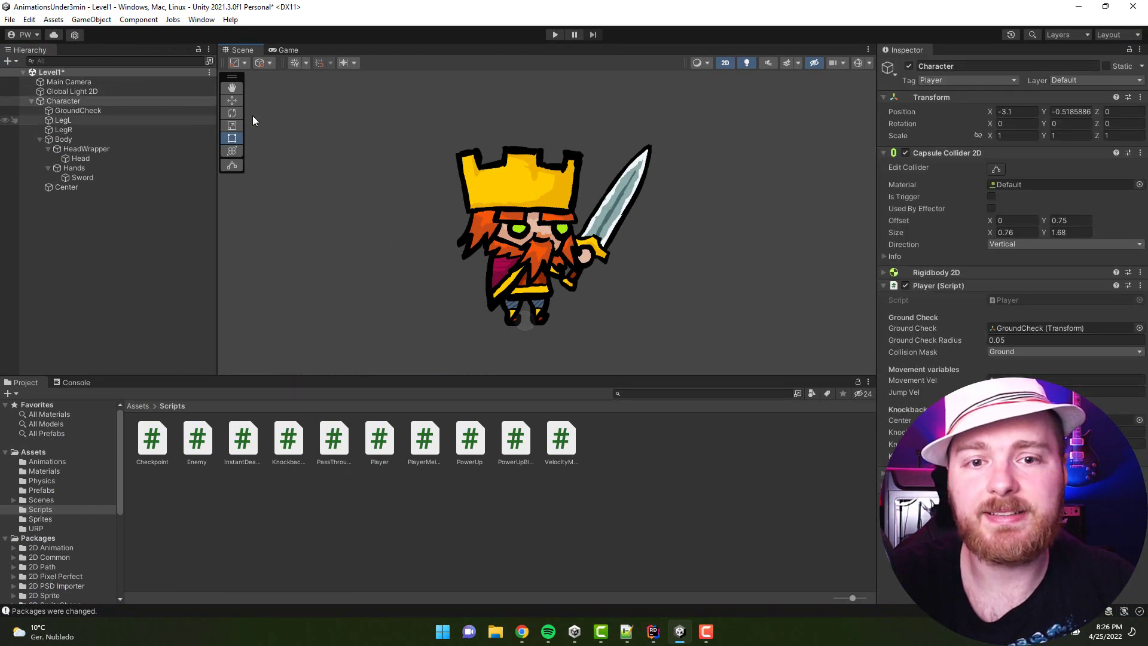
{"action": "left_click", "coordinate": [621, 206]}
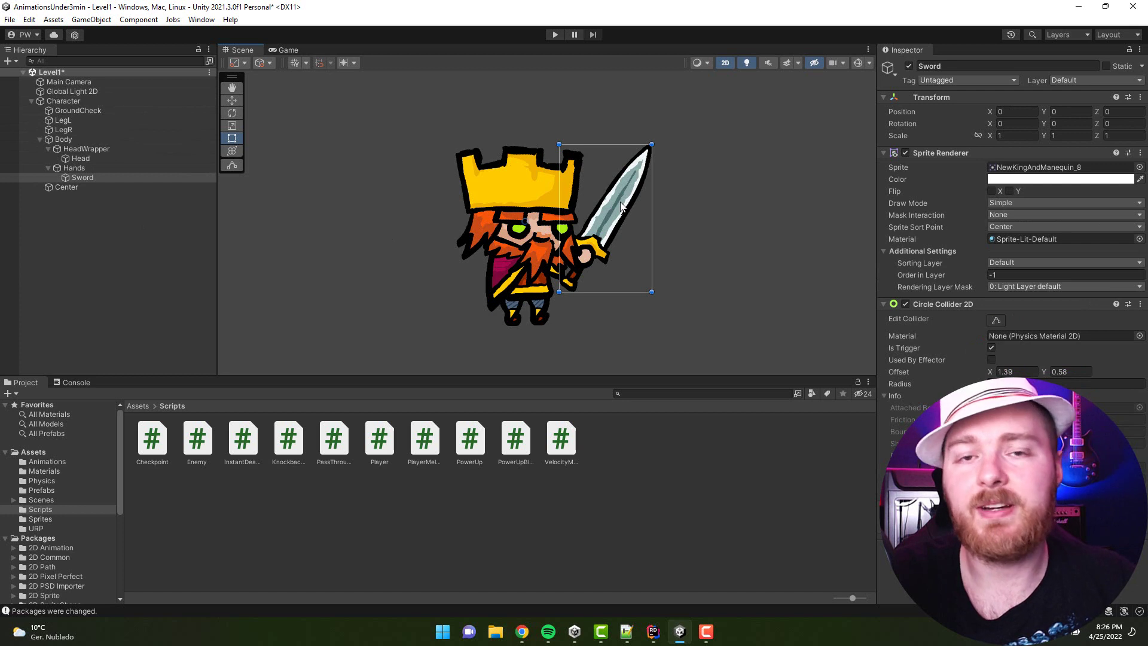
{"action": "left_click", "coordinate": [535, 317]}
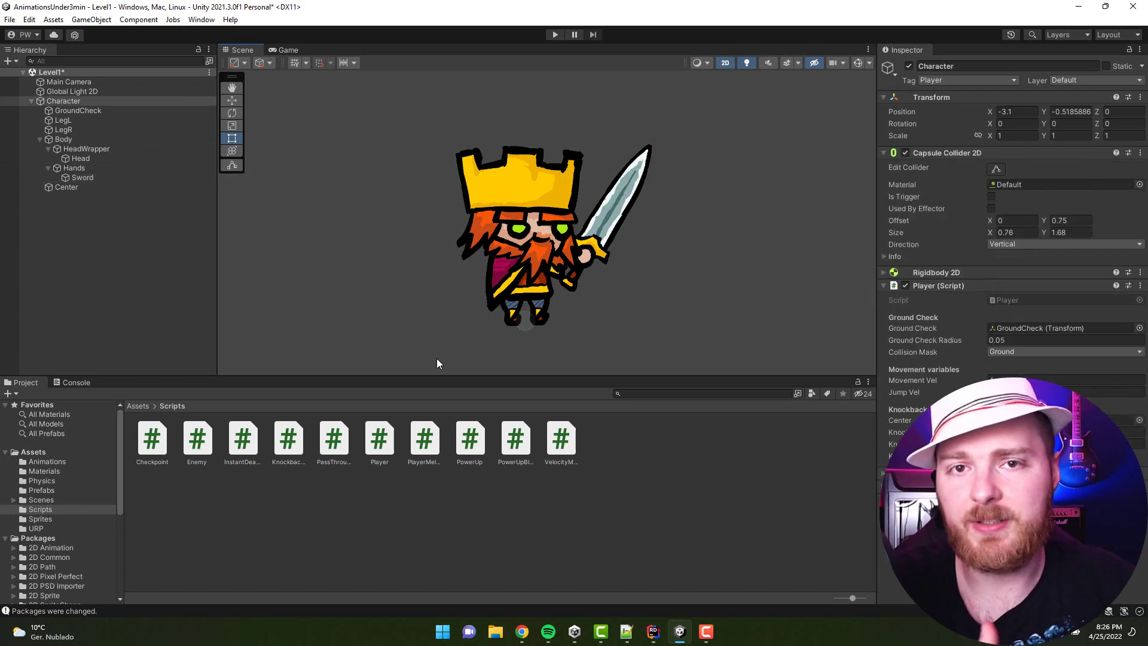
{"action": "left_click", "coordinate": [534, 319]}
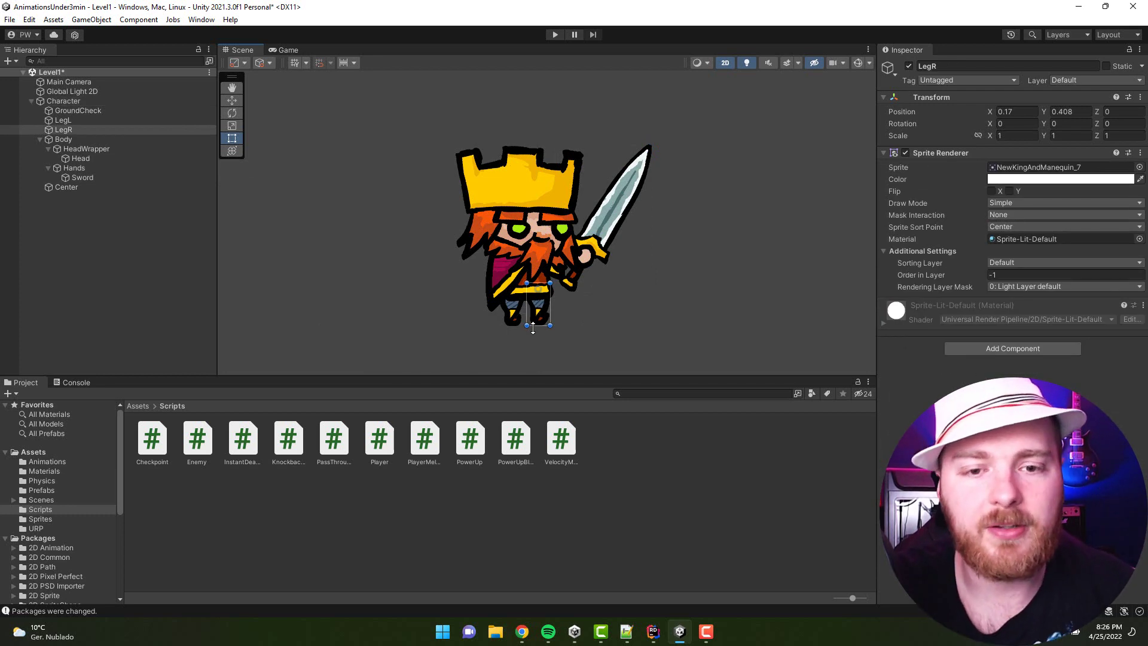
{"action": "left_click", "coordinate": [518, 250]}
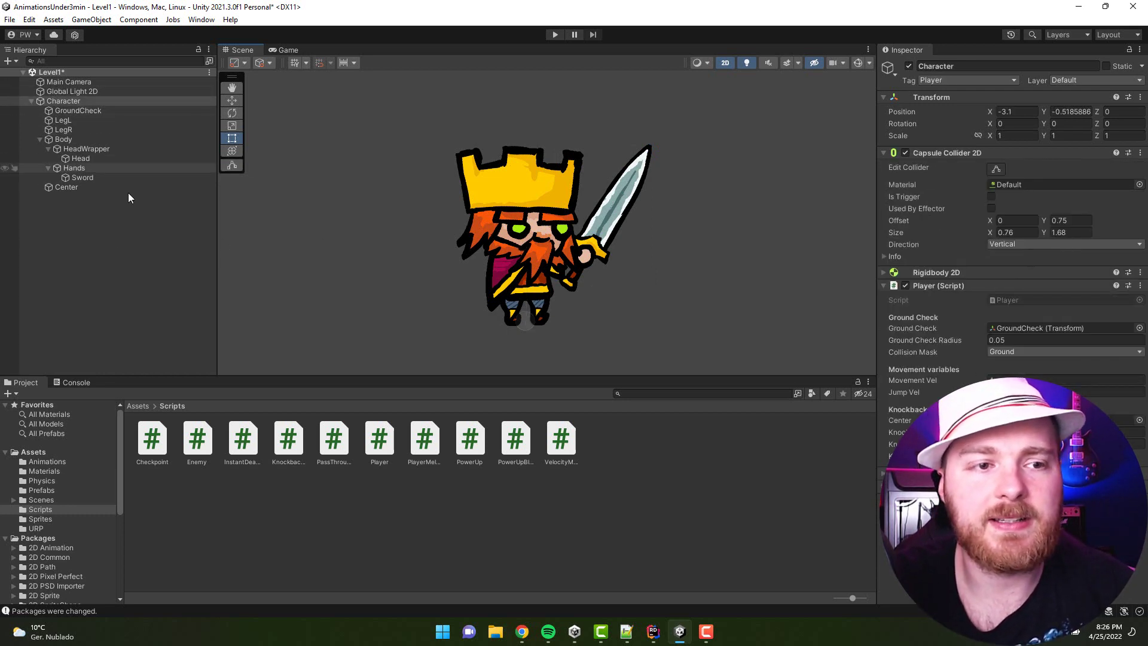
{"action": "left_click", "coordinate": [513, 312]}
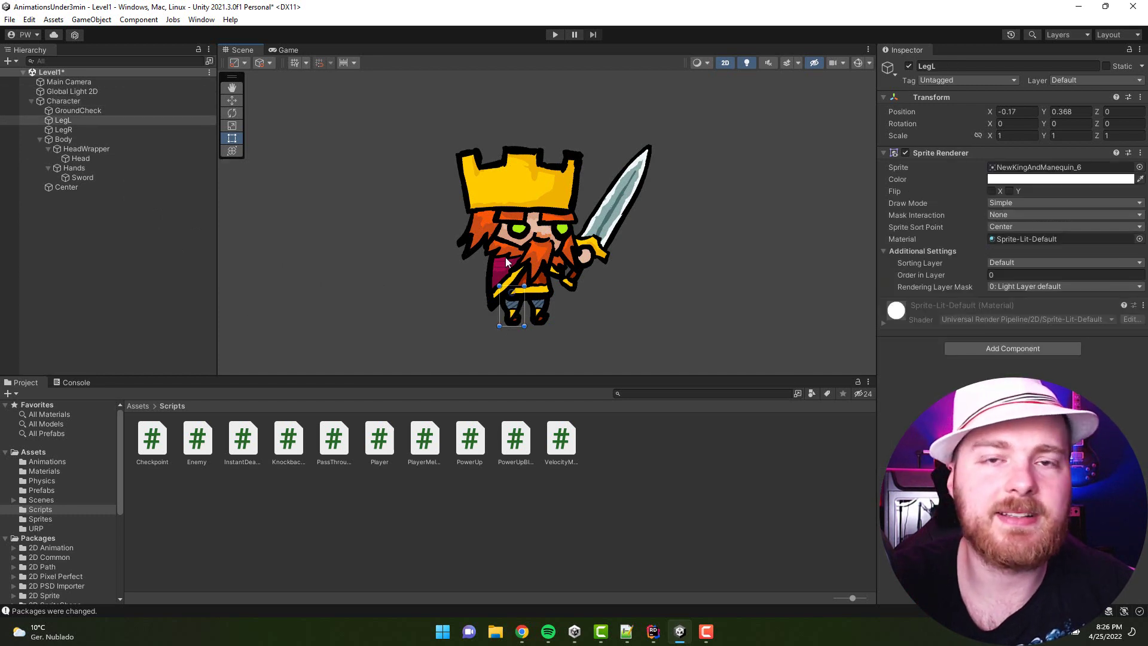
{"action": "left_click", "coordinate": [528, 229]}
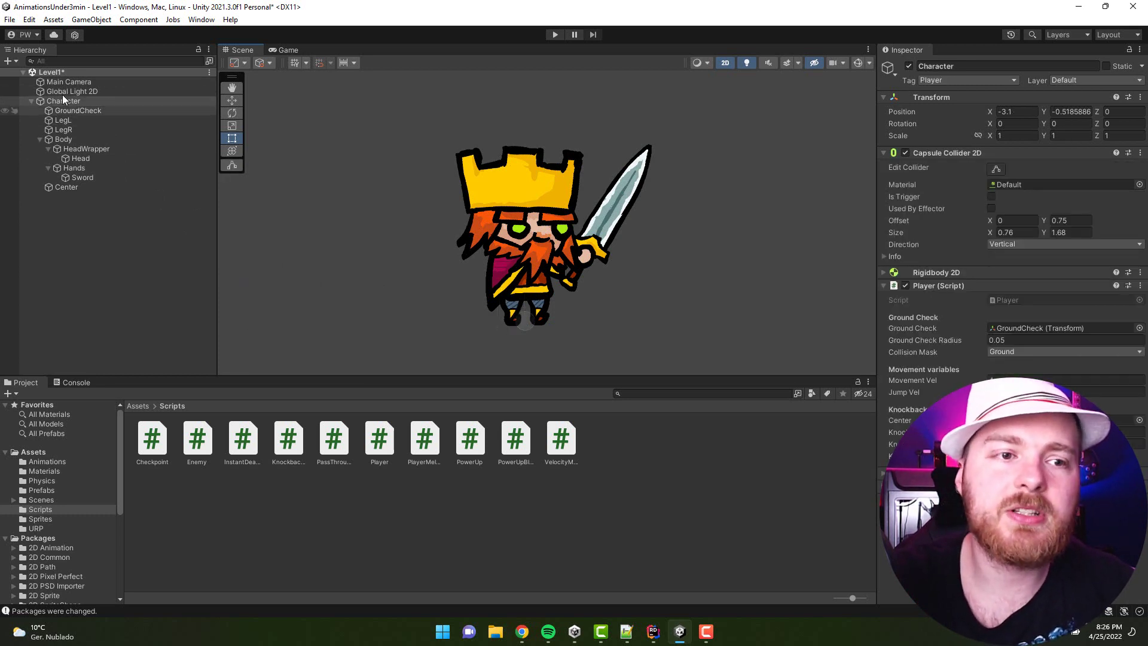
{"action": "left_click", "coordinate": [618, 232]}
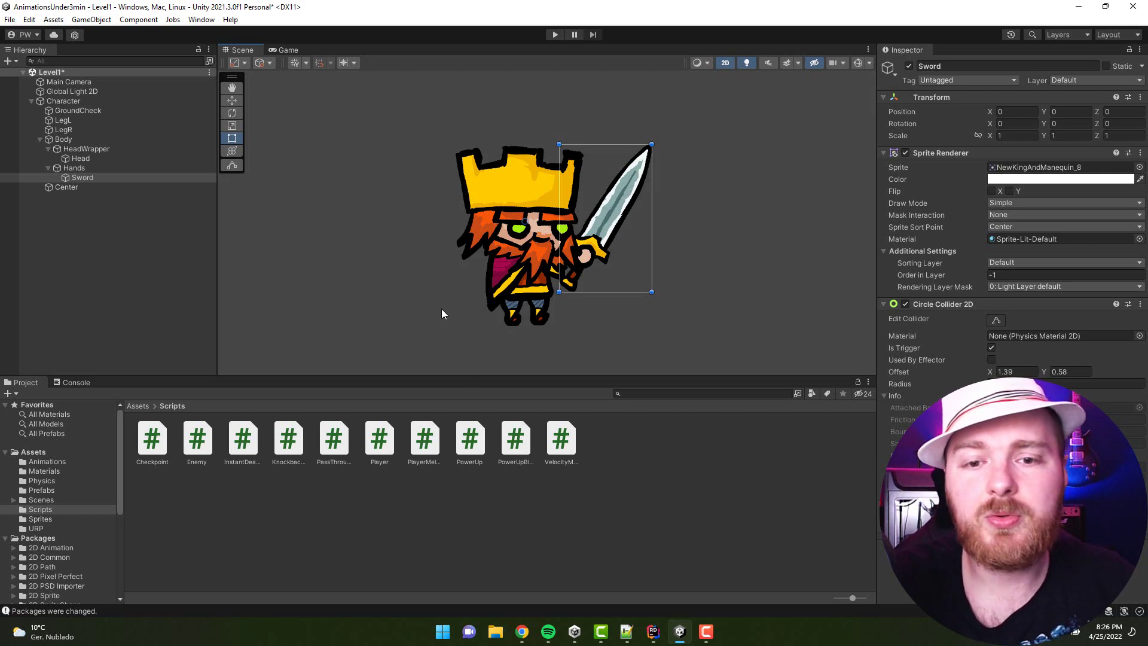
Create a C# script named SelectionBase in the Scripts folder.
{"action": "left_click", "coordinate": [624, 482]}
{"action": "right_click", "coordinate": [625, 455]}
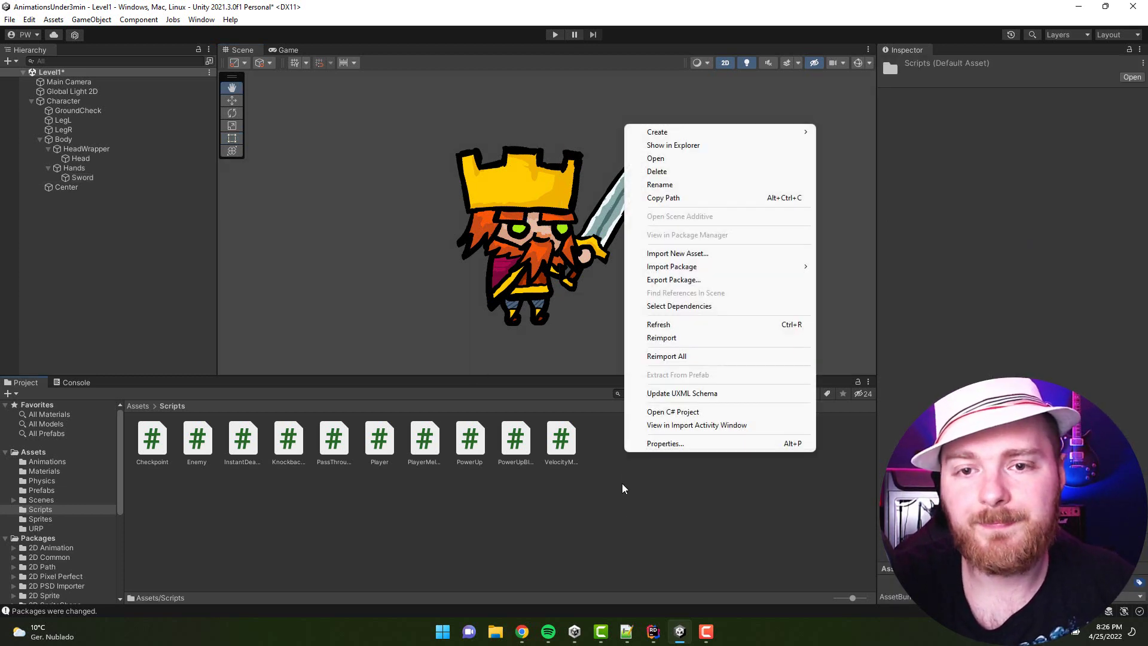
{"action": "mouse_move", "coordinate": [718, 131]}
{"action": "left_click", "coordinate": [834, 61]}
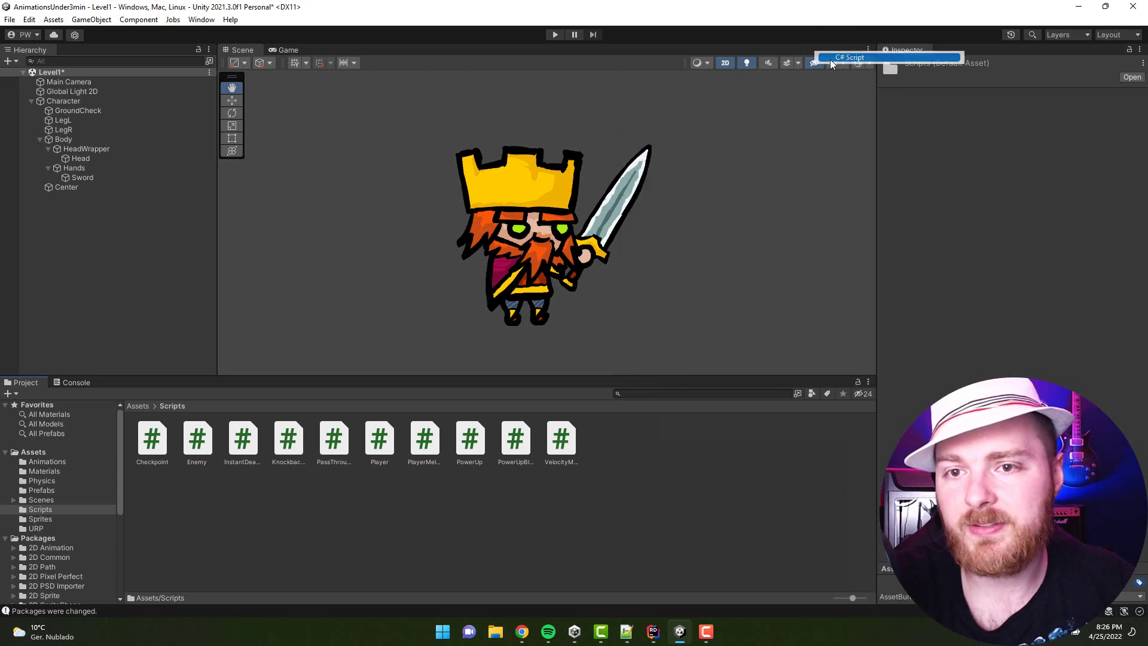
{"action": "type", "text": "Selec"}
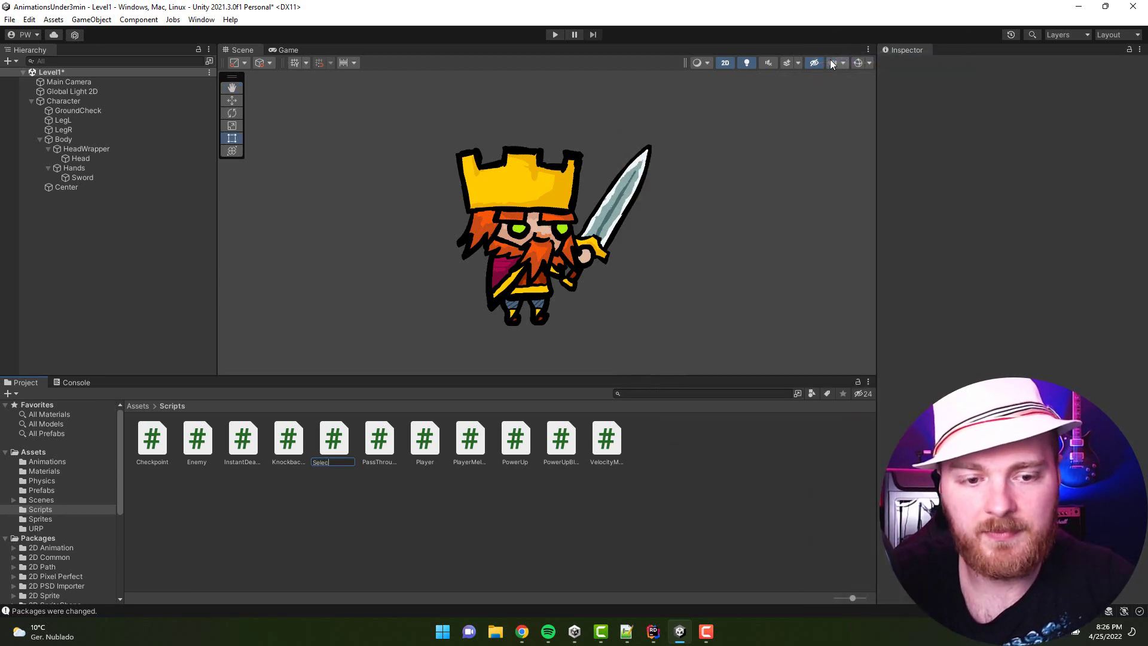
{"action": "type", "text": "tionBase"}
{"action": "key", "text": "Return"}
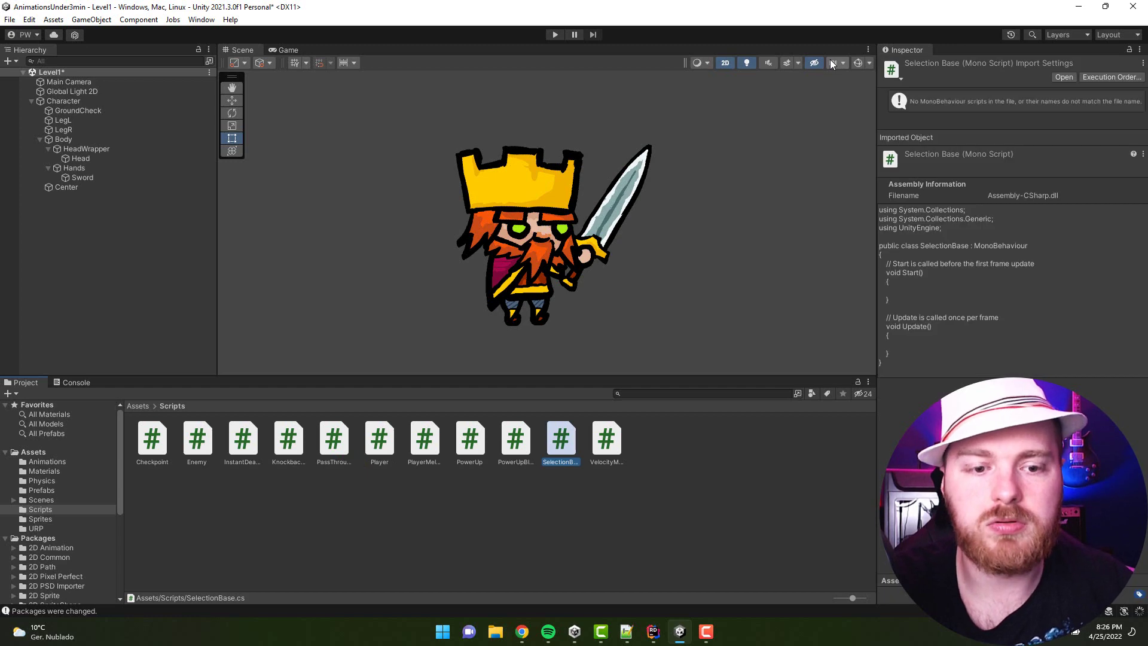
Open SelectionBase.cs, delete Start and Update, and add [SelectionBase] above the class.
{"action": "double_click", "coordinate": [561, 442]}
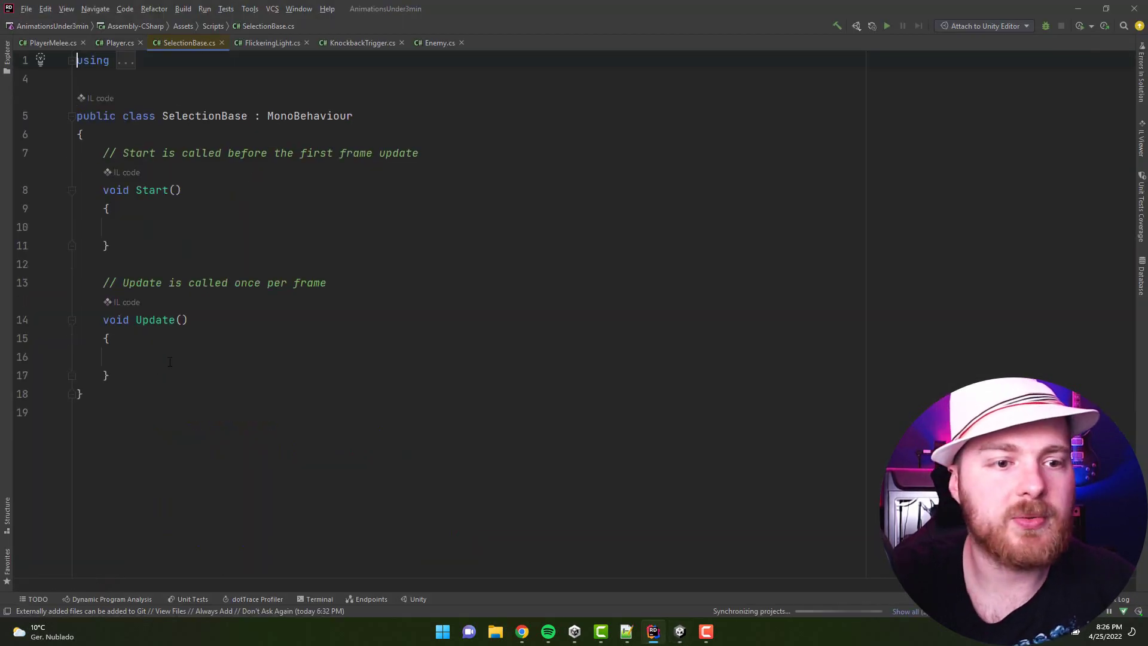
{"action": "left_click_drag", "start_coordinate": [84, 412], "coordinate": [66, 159]}
{"action": "key", "text": "BackSpace"}
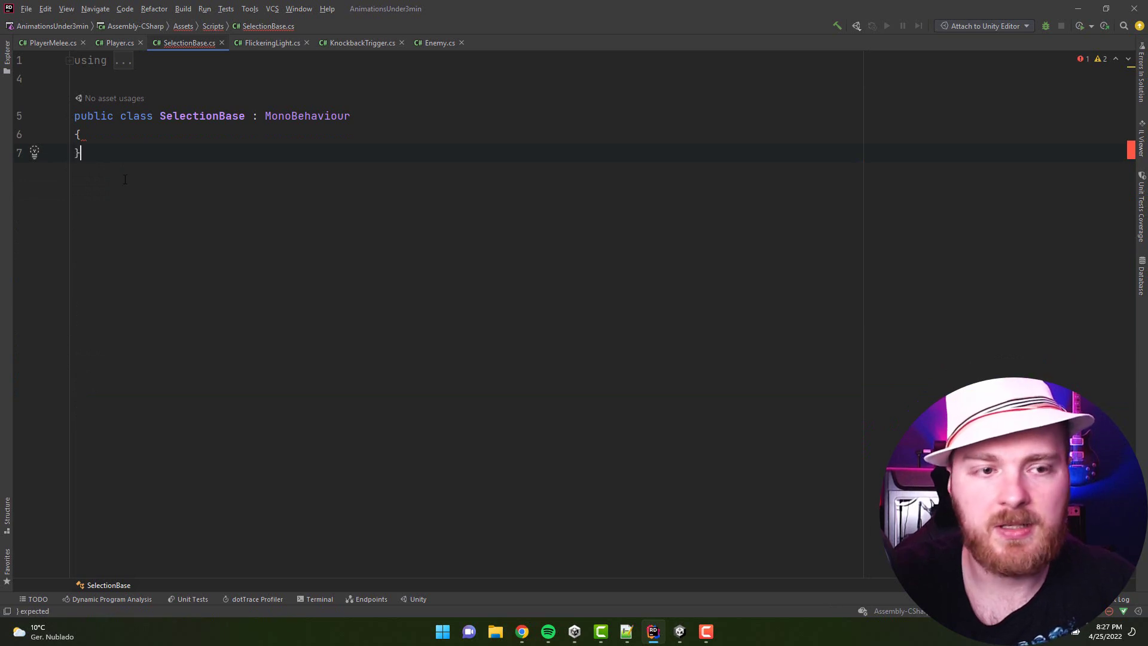
{"action": "left_click", "coordinate": [73, 60]}
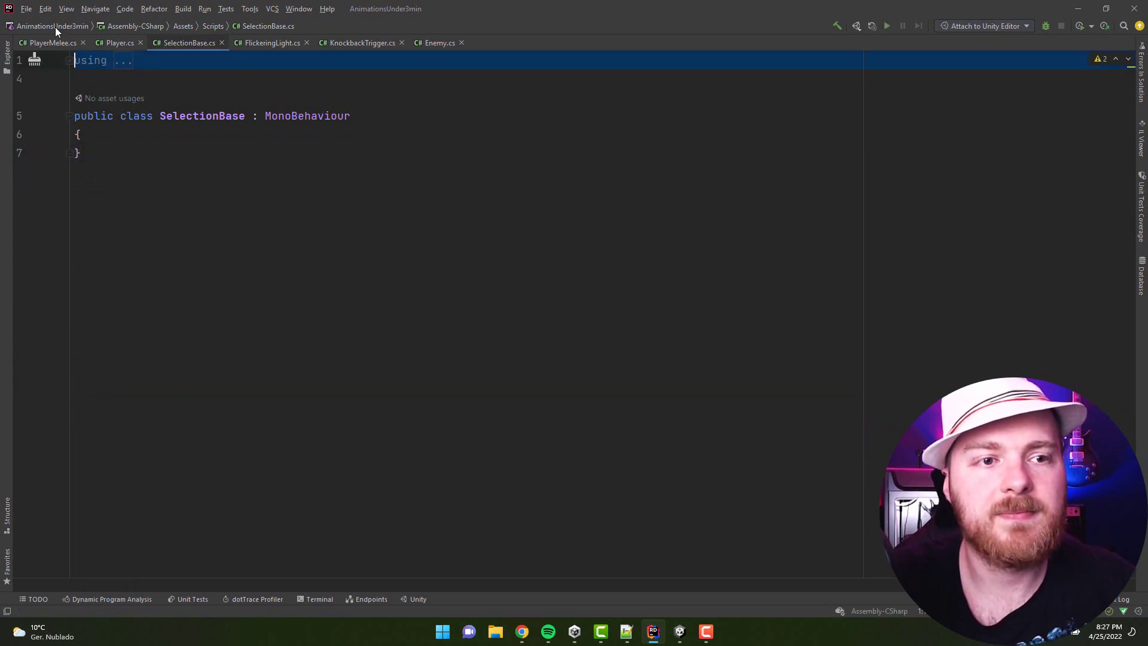
{"action": "left_click", "coordinate": [107, 81]}
{"action": "key", "text": "Return"}
{"action": "type", "text": "["}
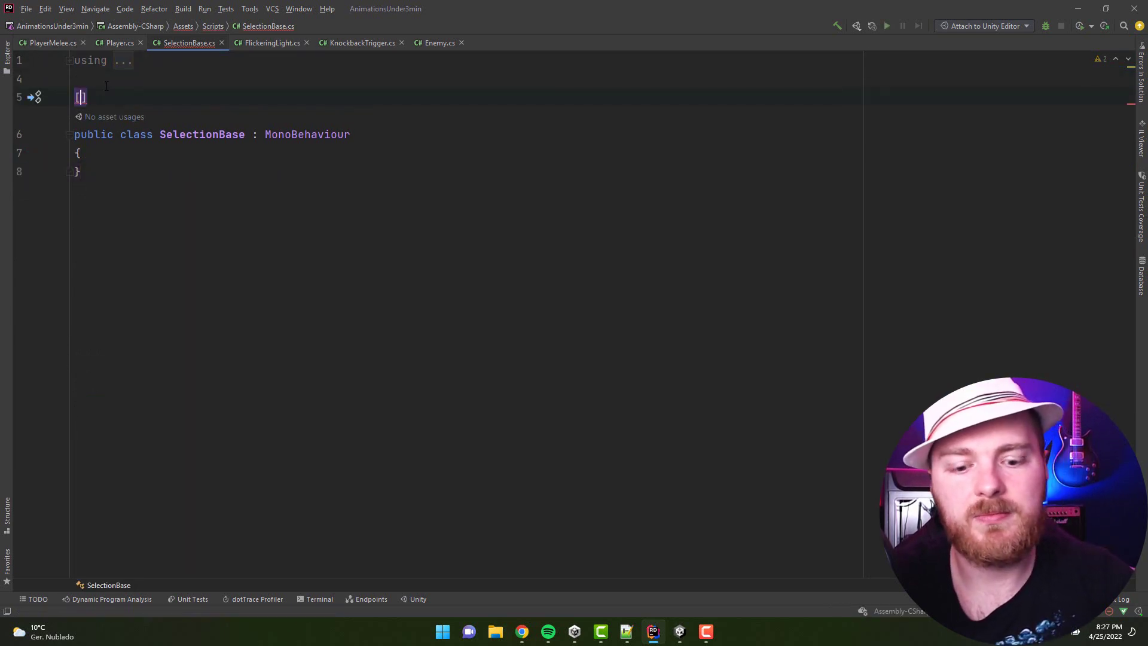
{"action": "type", "text": "SelectionBase"}
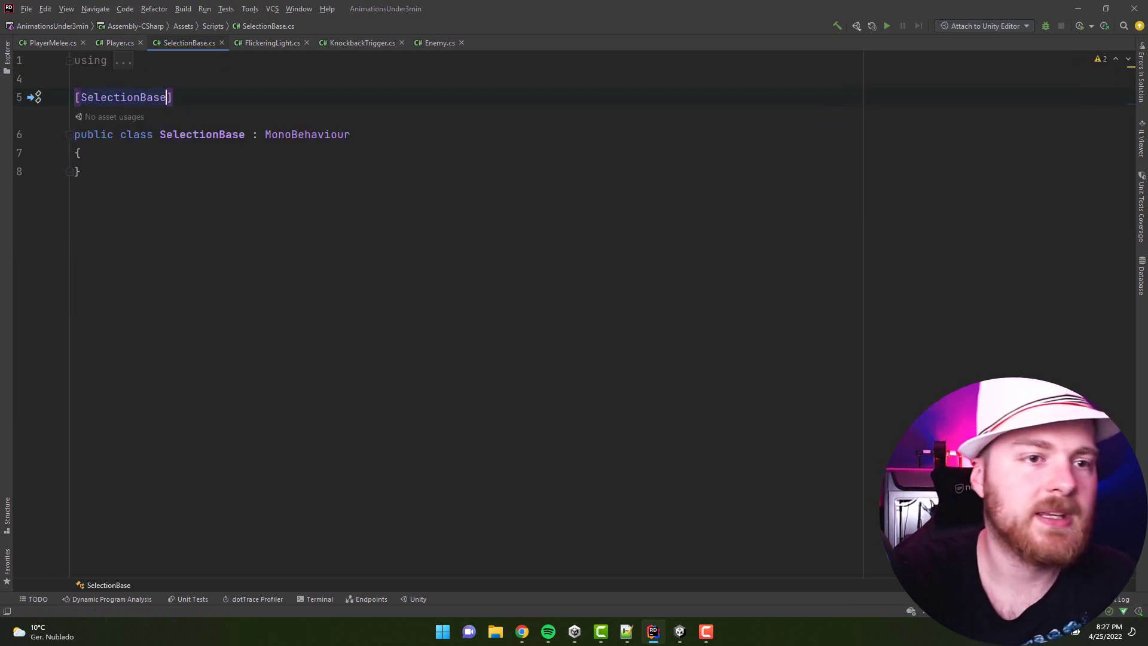
Remove the two unused using lines, keeping only UnityEngine, and Alt+Tab away from Rider.
{"action": "left_click", "coordinate": [122, 61]}
{"action": "left_click_drag", "start_coordinate": [290, 79], "coordinate": [74, 60]}
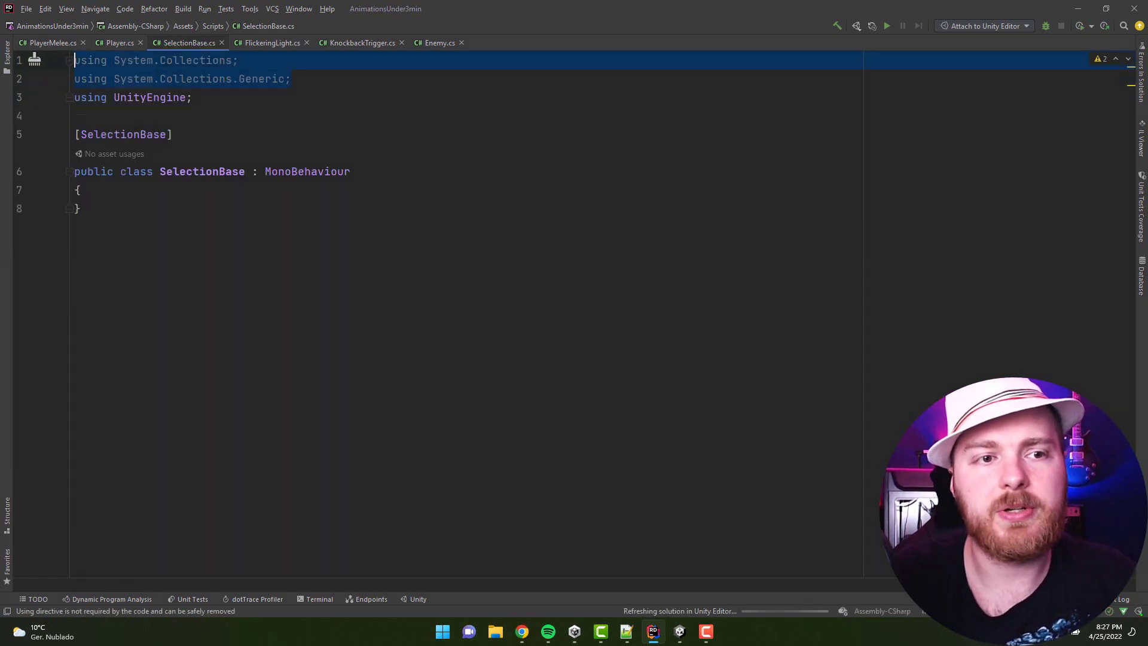
{"action": "key", "text": "BackSpace"}
{"action": "key", "text": "Delete"}
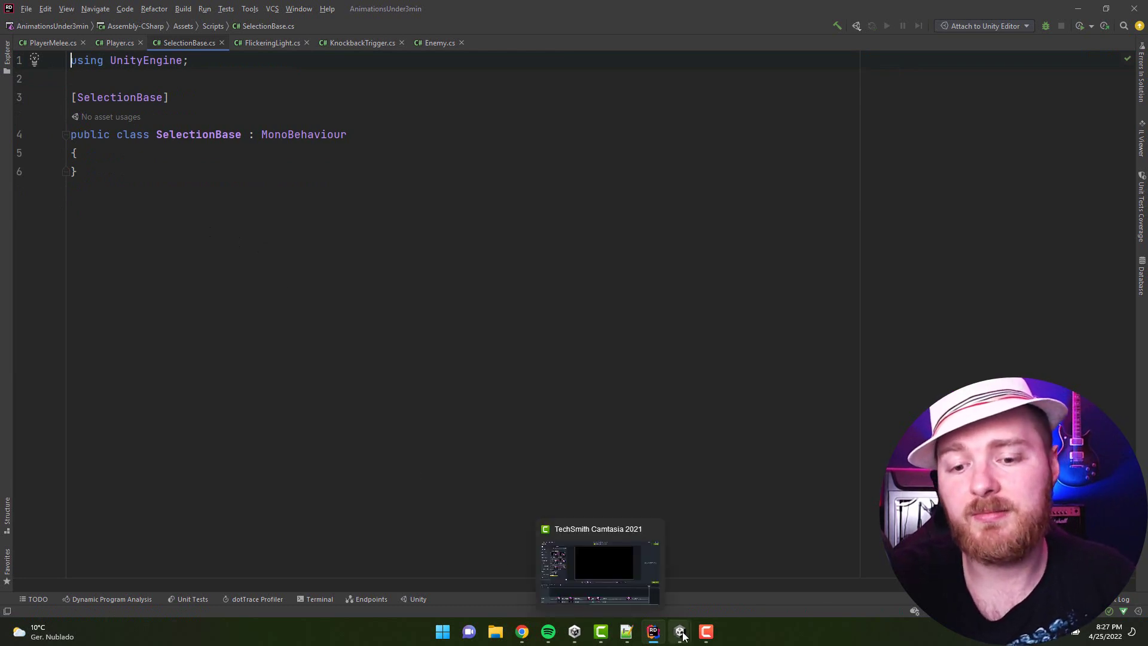
{"action": "mouse_move", "coordinate": [680, 631]}
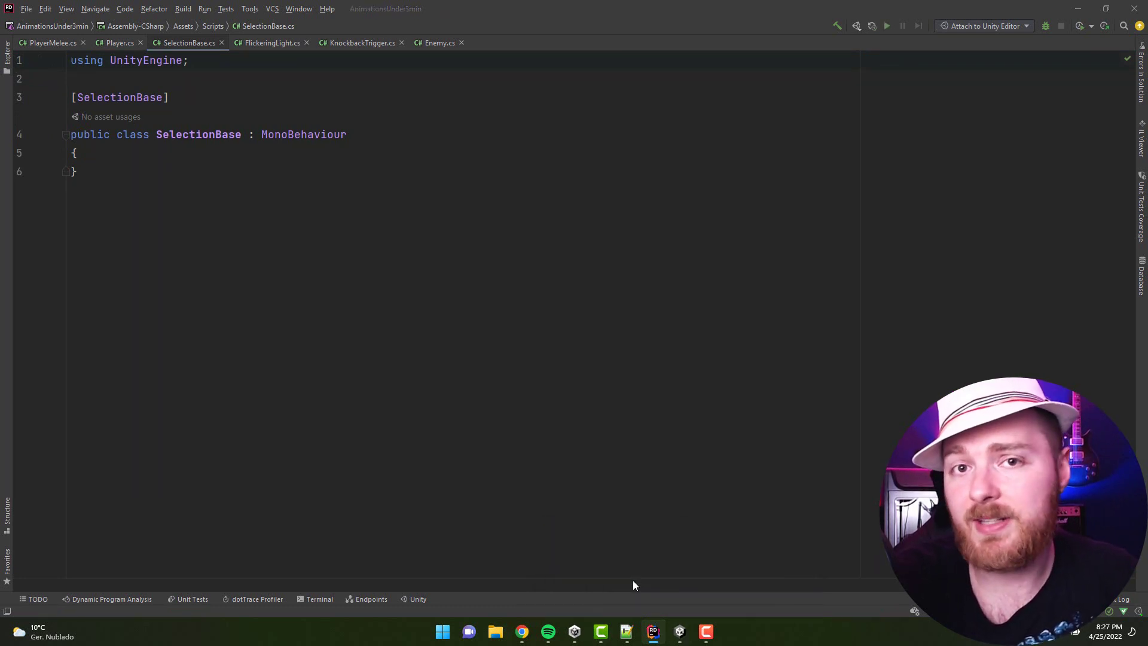
{"action": "key", "text": "alt+Tab"}
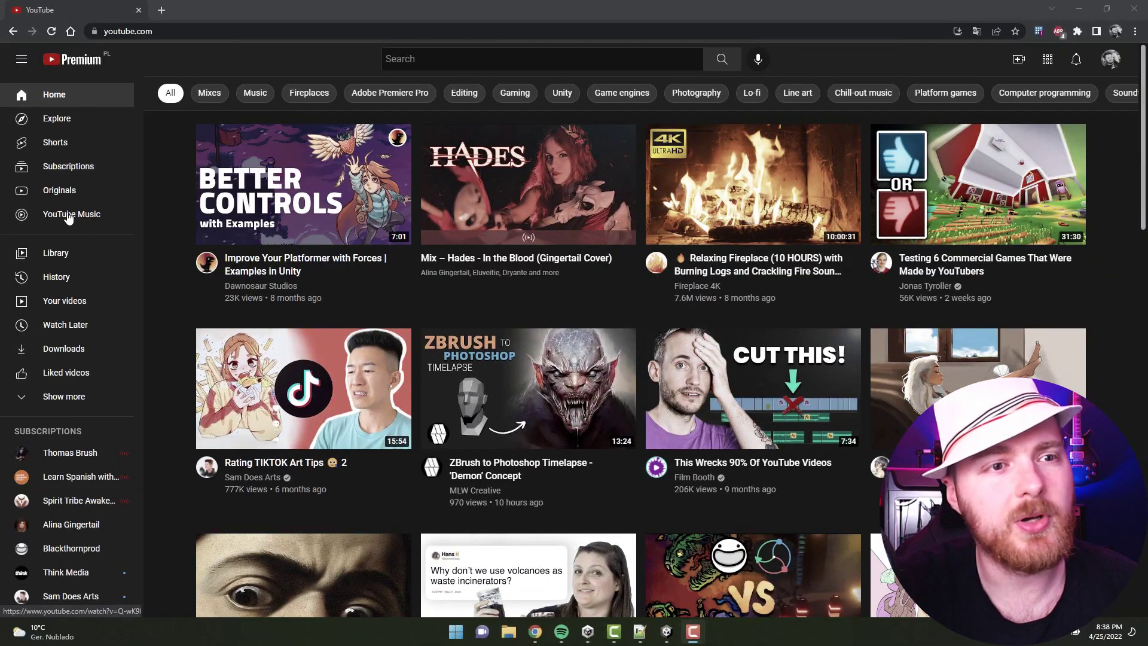
Go to youtube.com/pitiitnet and subscribe to the PitiIT channel.
{"action": "double_click", "coordinate": [191, 31]}
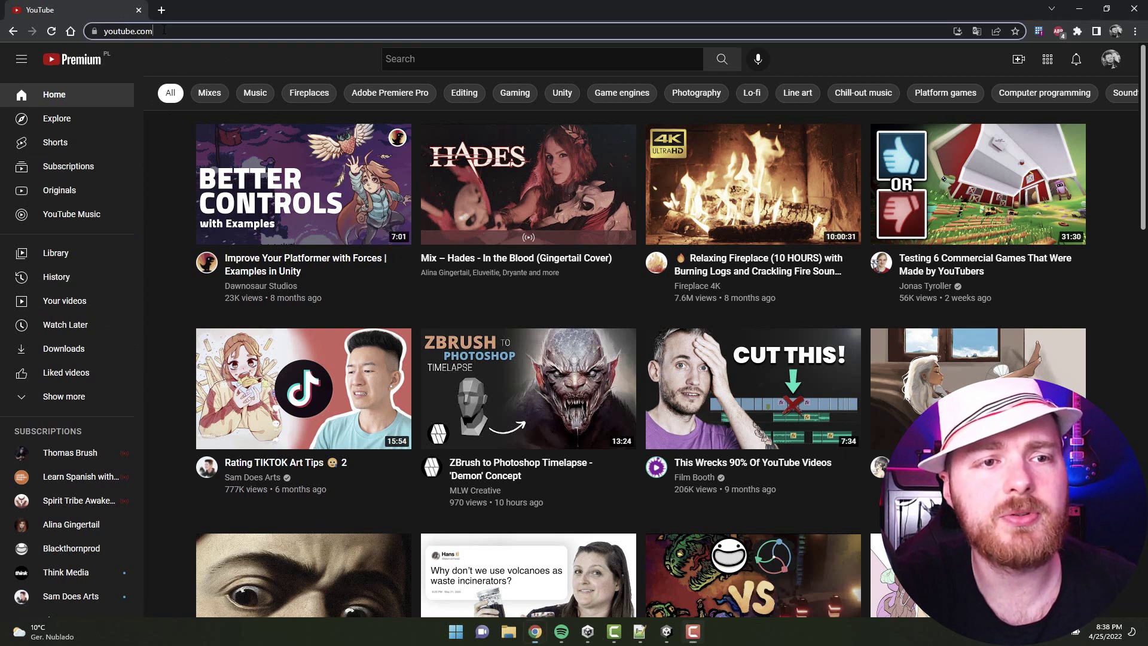
{"action": "key", "text": "End"}
{"action": "type", "text": "/"}
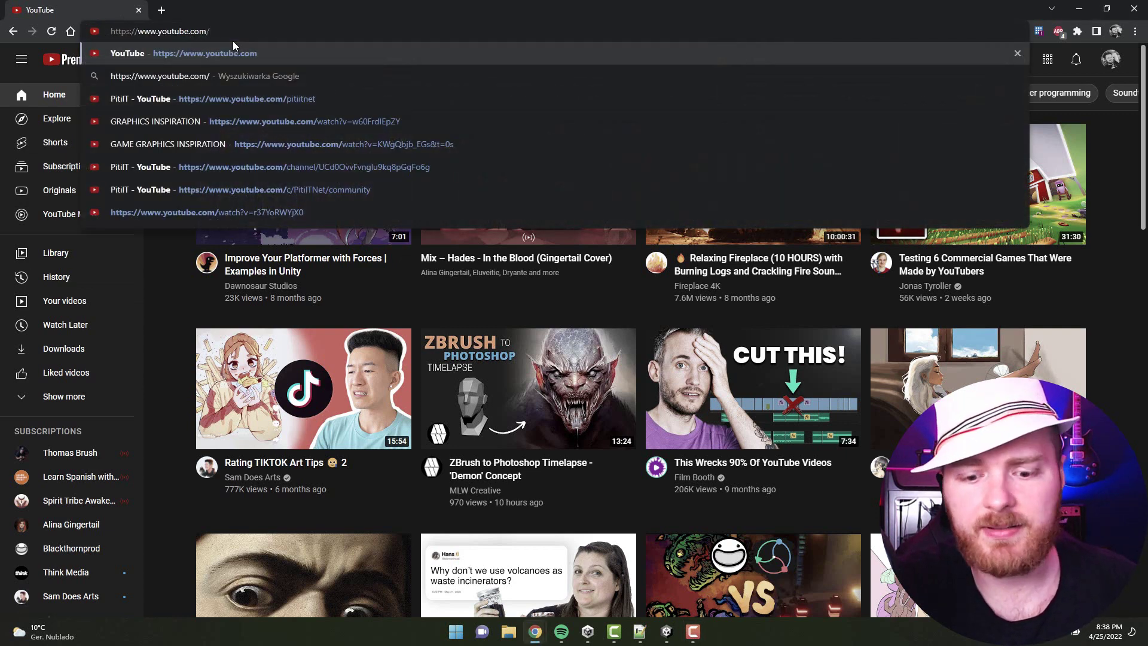
{"action": "type", "text": "pitiitnet"}
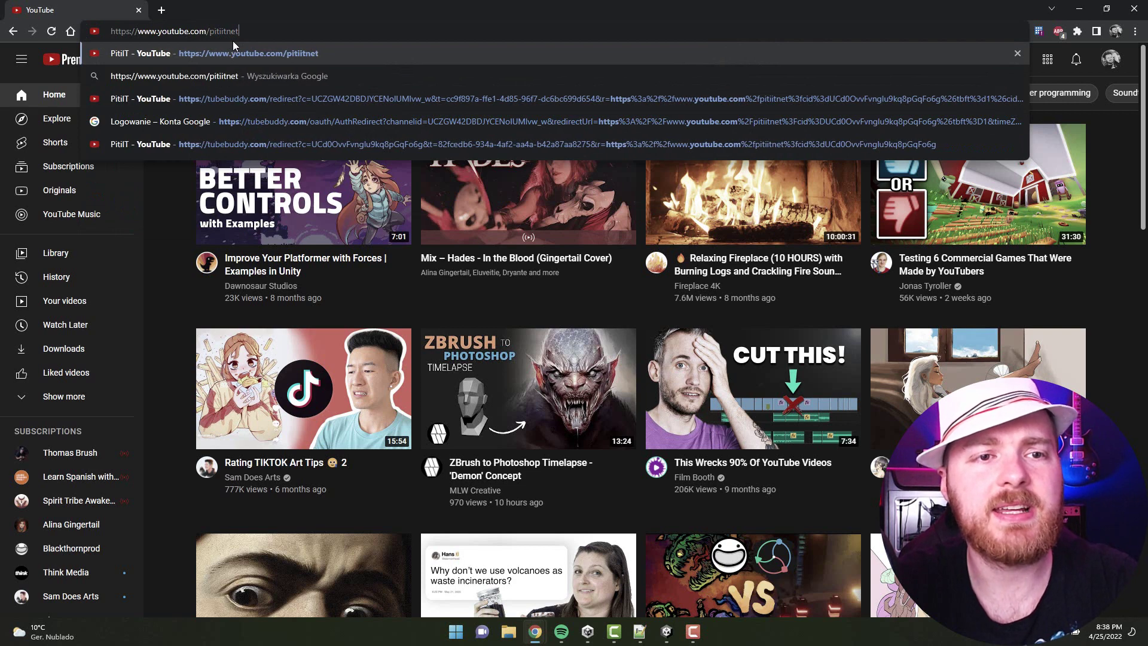
{"action": "key", "text": "Return"}
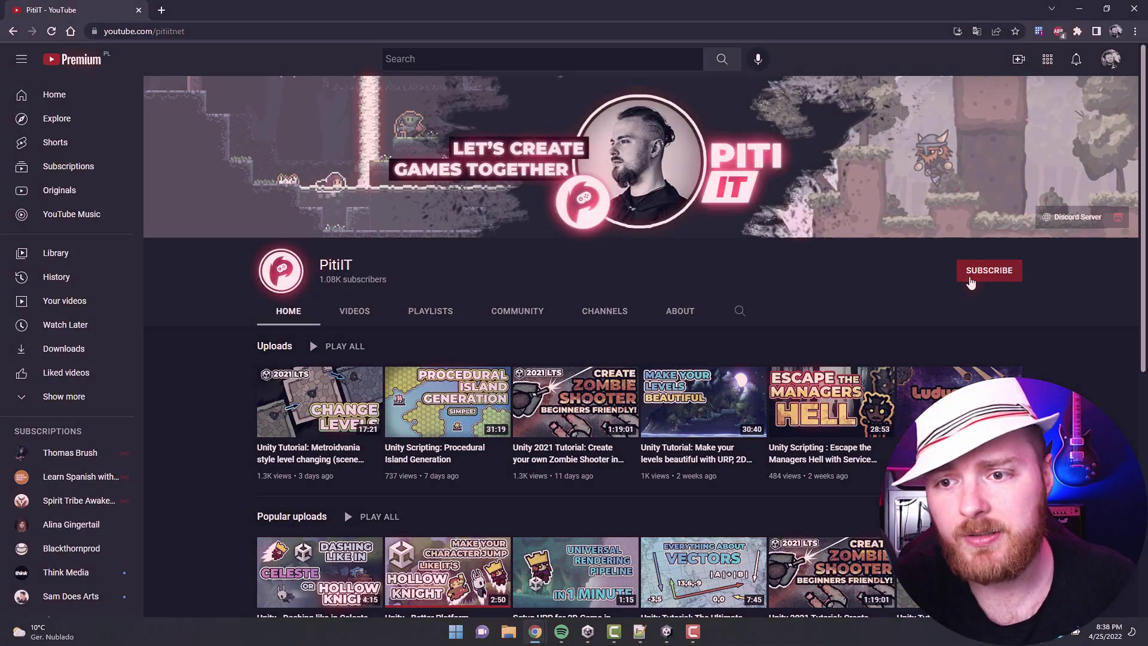
{"action": "left_click", "coordinate": [971, 281]}
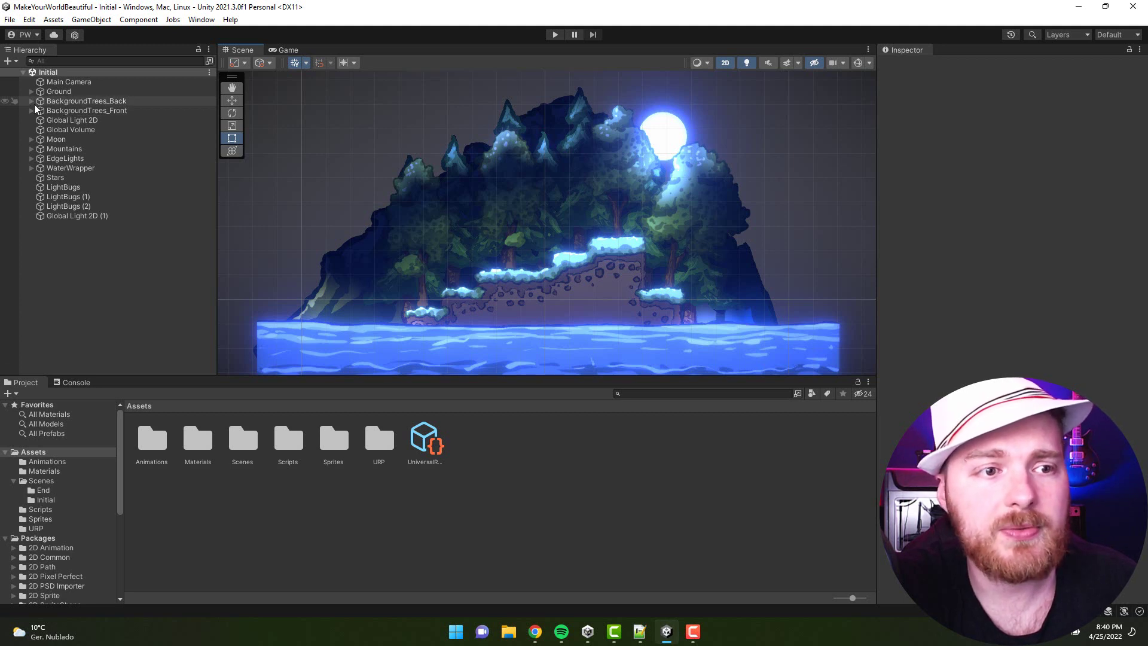
Hide BackgroundTrees_Front and BackgroundTrees_Back in the Scene view only, then enter Play mode.
{"action": "left_click", "coordinate": [6, 111]}
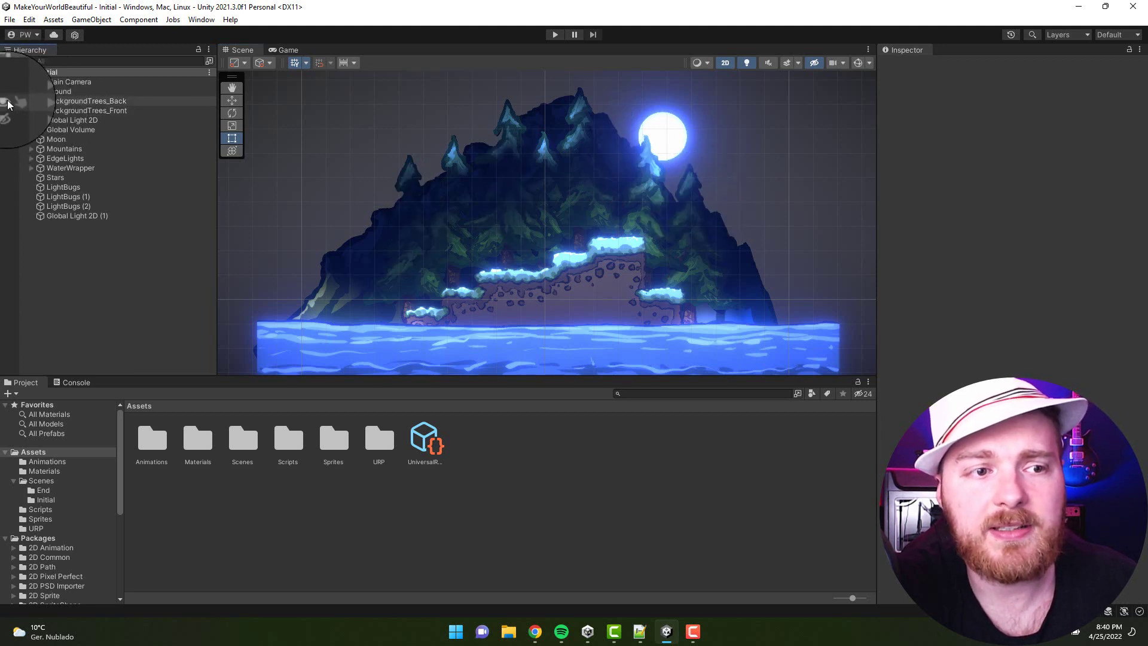
{"action": "left_click", "coordinate": [5, 101]}
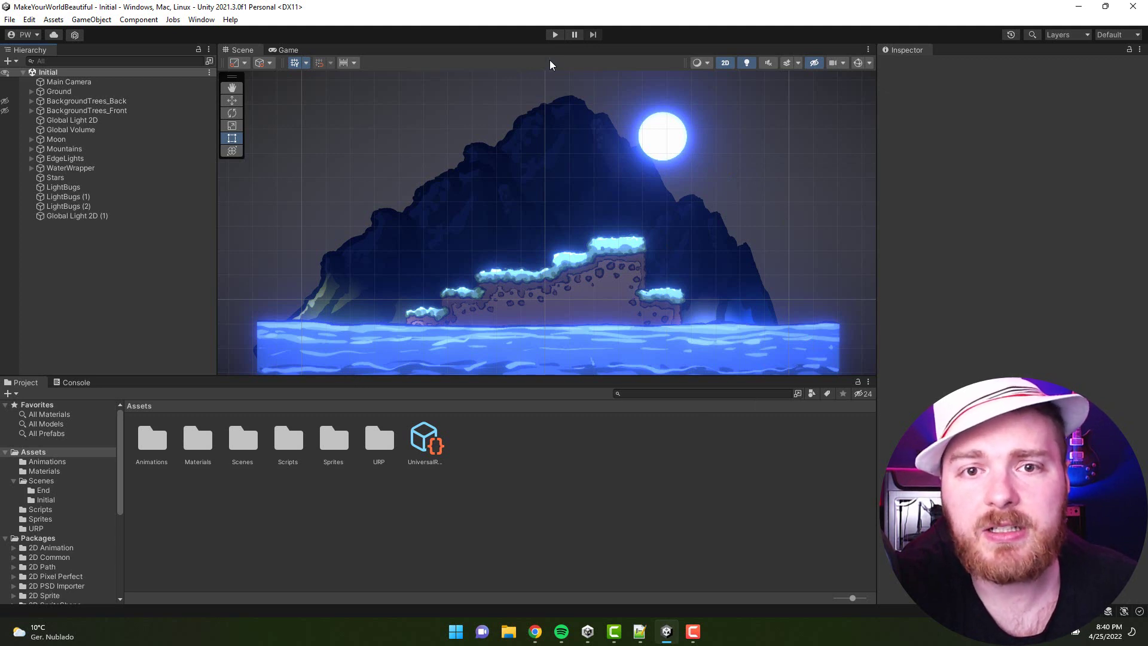
{"action": "left_click", "coordinate": [555, 34]}
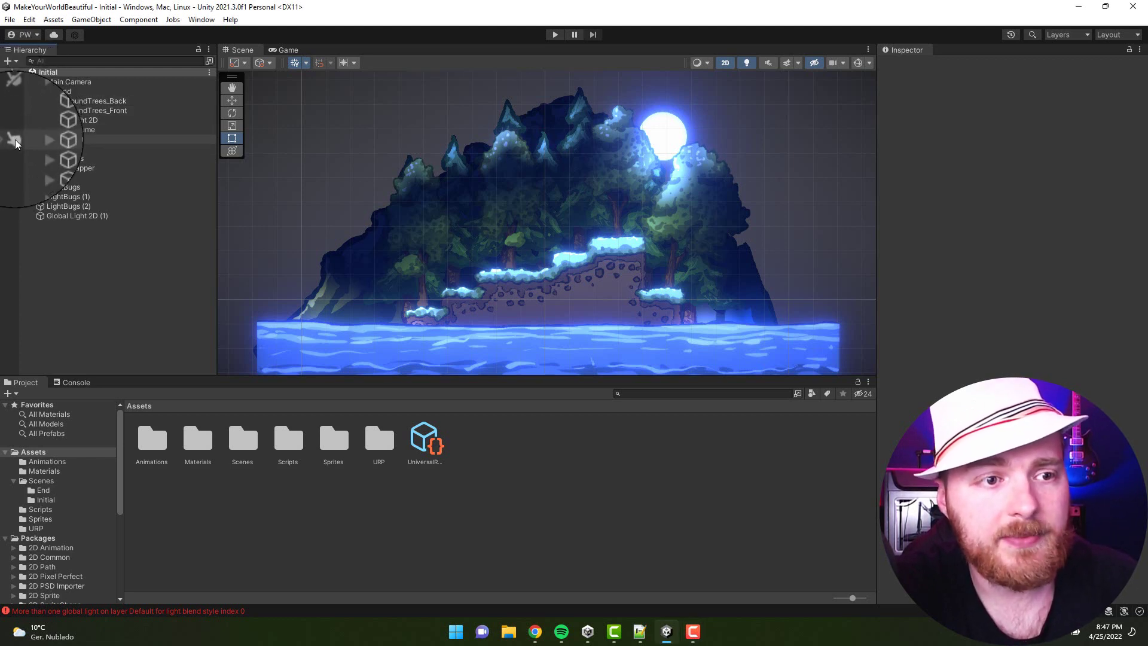
Make two more background objects unpickable and confirm Scene clicks now pick Ground.
{"action": "left_click", "coordinate": [13, 159]}
{"action": "left_click", "coordinate": [14, 168]}
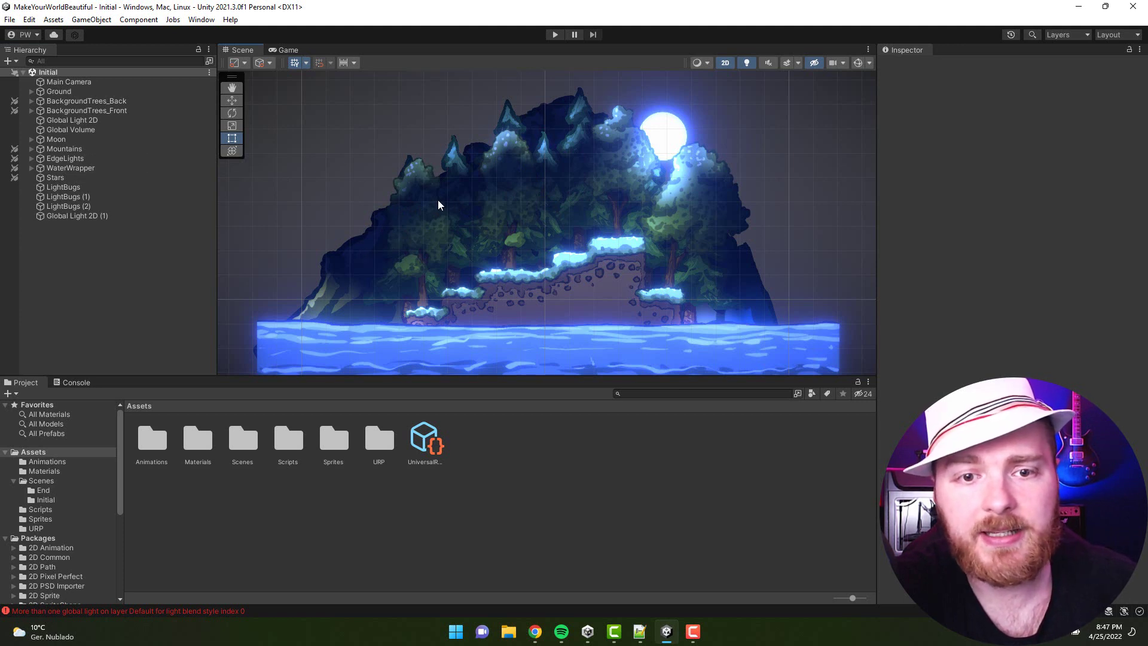
{"action": "left_click", "coordinate": [565, 306]}
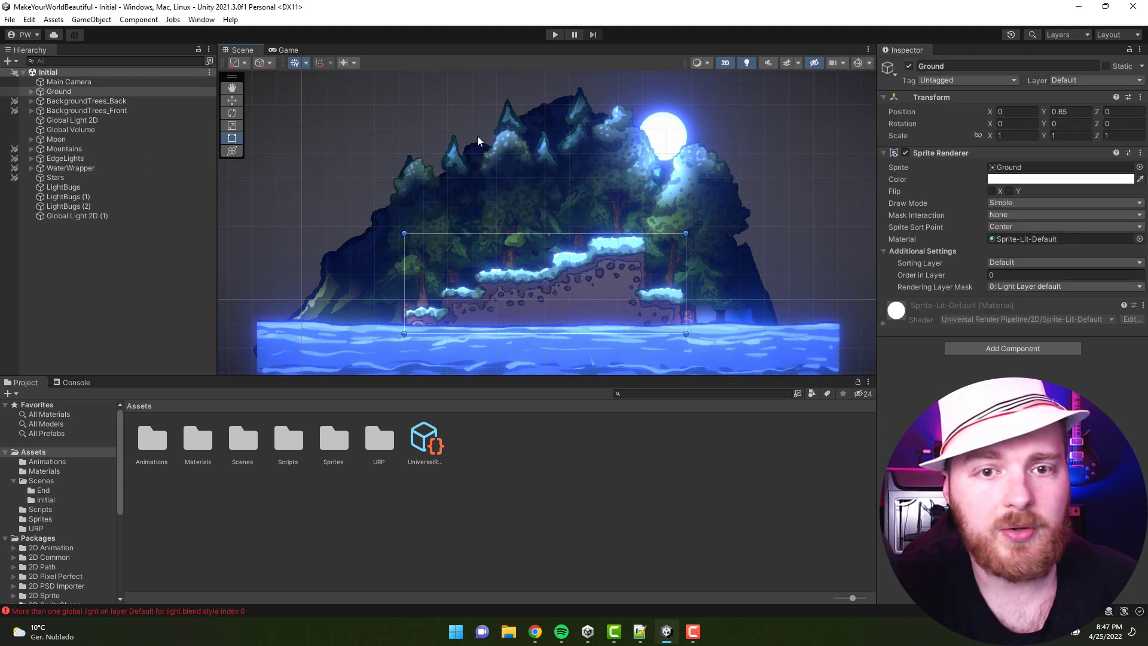
{"action": "left_click", "coordinate": [459, 181]}
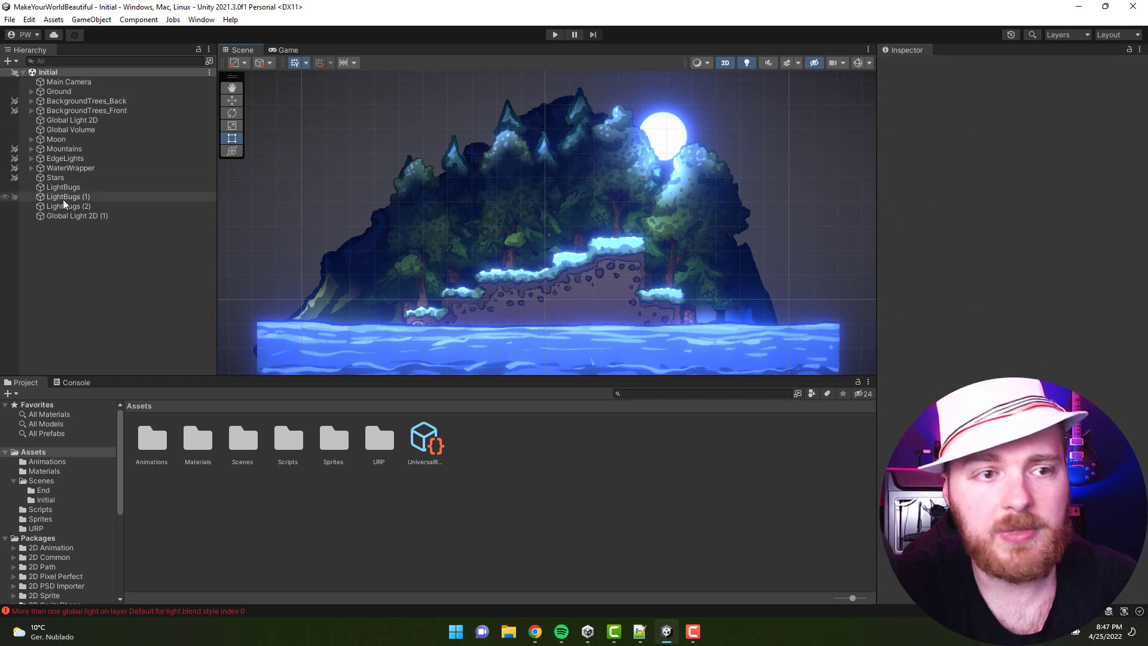
{"action": "left_click", "coordinate": [598, 317]}
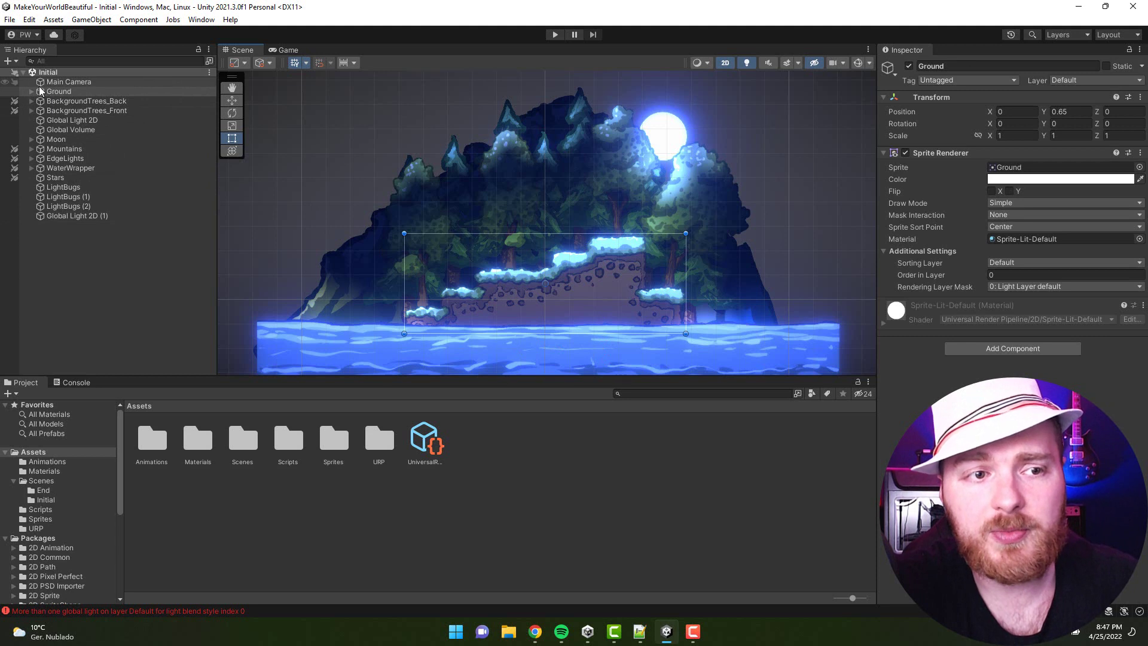
{"action": "left_click", "coordinate": [662, 145]}
{"action": "left_click", "coordinate": [623, 151]}
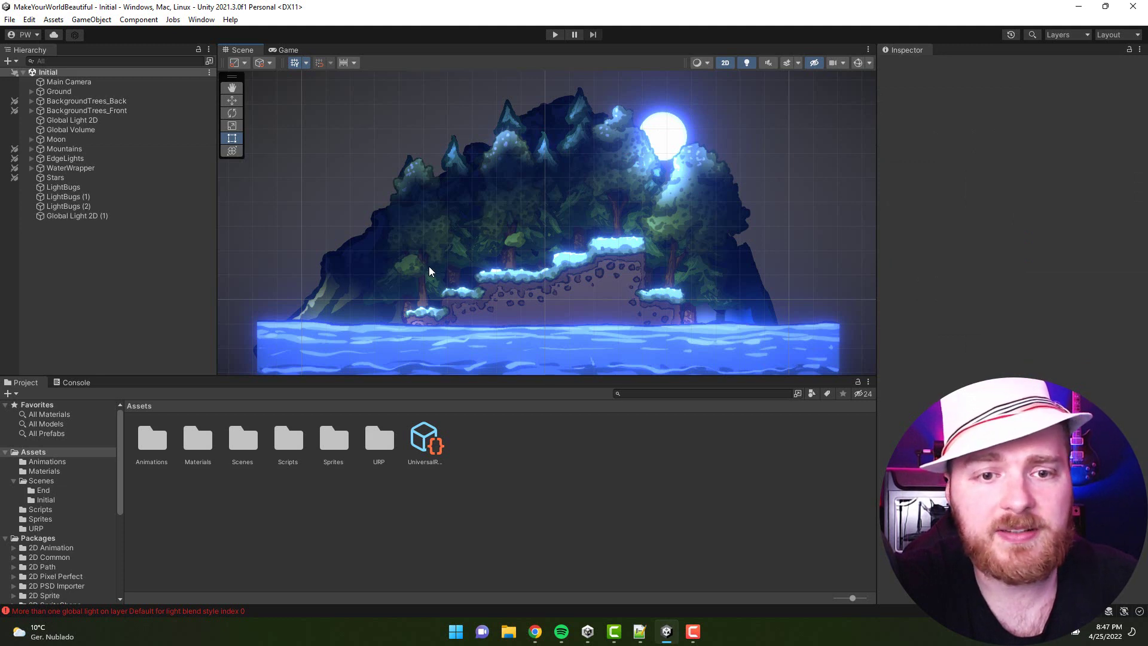
{"action": "left_click", "coordinate": [418, 302]}
{"action": "left_click", "coordinate": [648, 305]}
{"action": "left_click", "coordinate": [390, 288]}
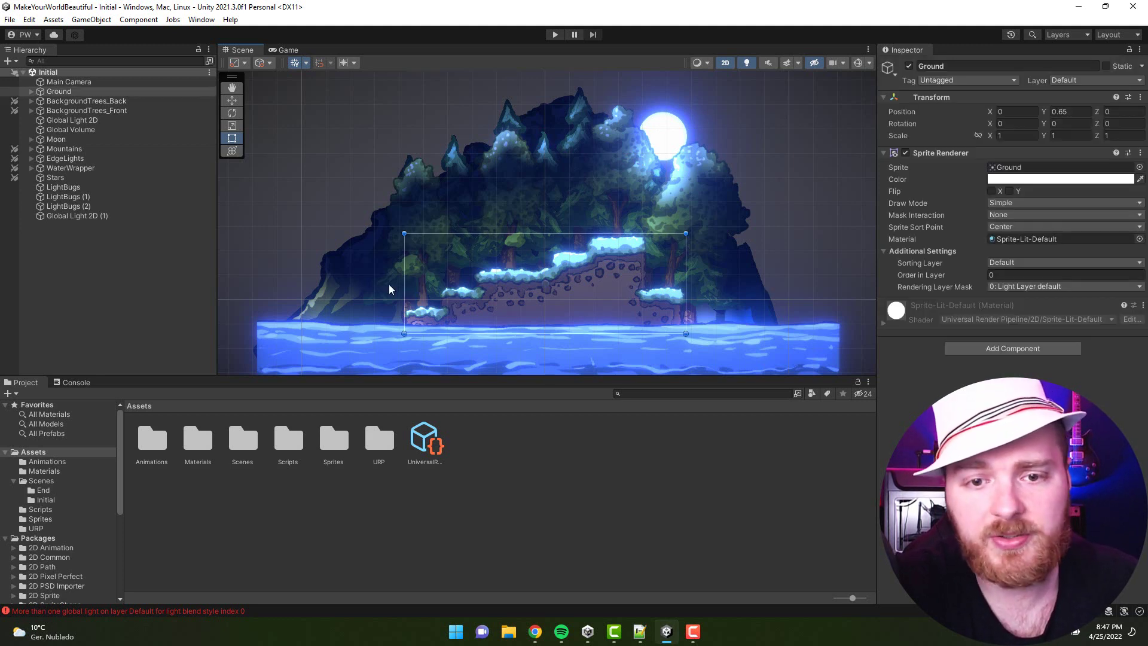
{"action": "left_click", "coordinate": [358, 263]}
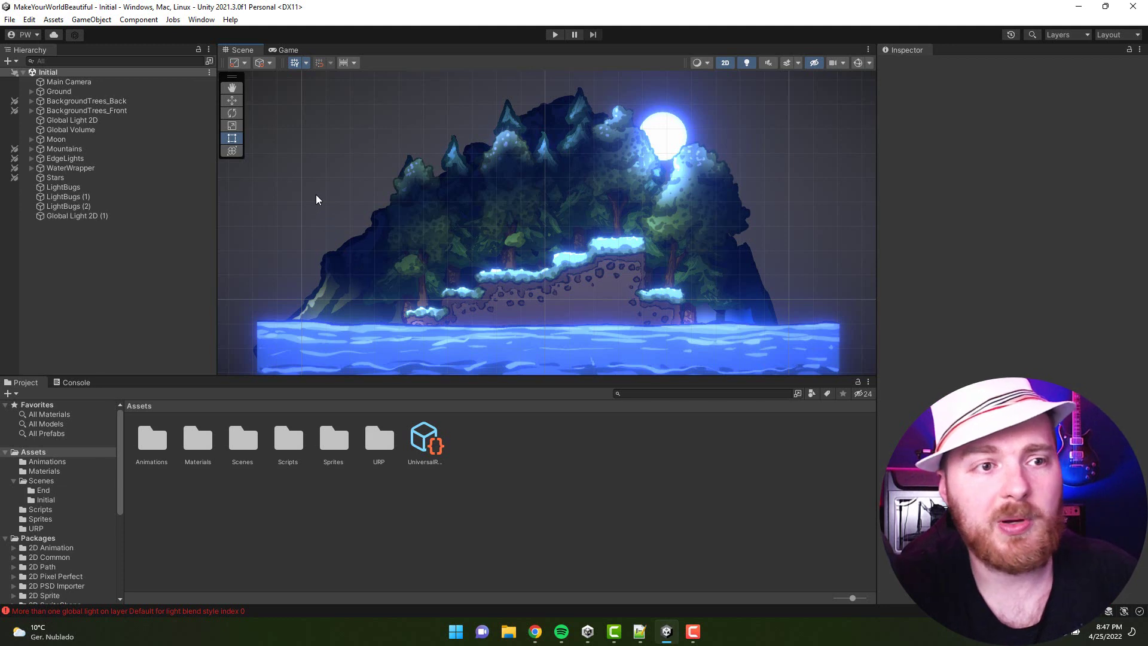
Toggle the Initial scene's visibility off, on, then off again to hide all its objects.
{"action": "left_click", "coordinate": [15, 72]}
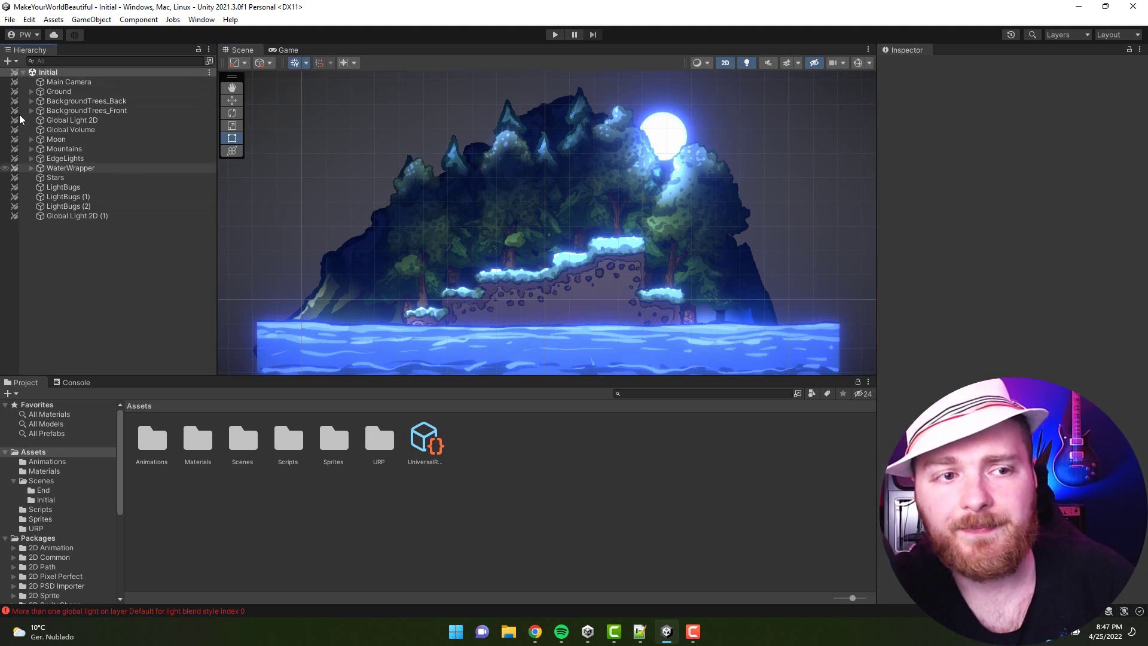
{"action": "left_click", "coordinate": [15, 72]}
{"action": "left_click", "coordinate": [6, 72]}
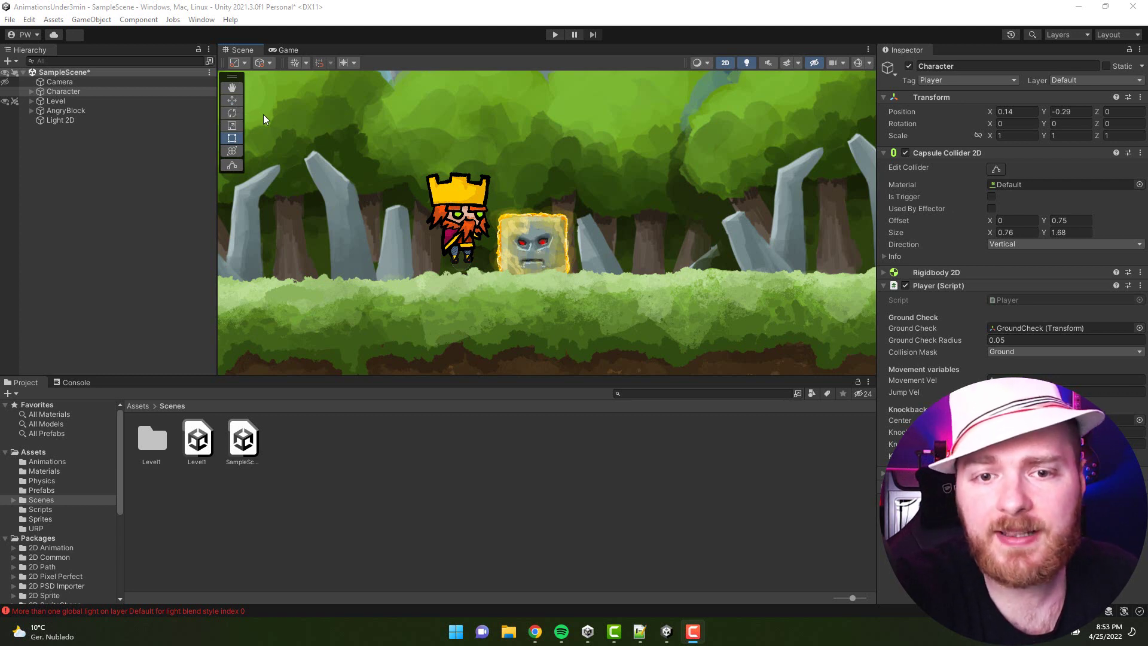
Browse the Assets, Scripts and Scenes folders, then frame AngryBlock from the Hierarchy.
{"action": "middle_click_drag", "start_coordinate": [321, 149], "coordinate": [342, 159]}
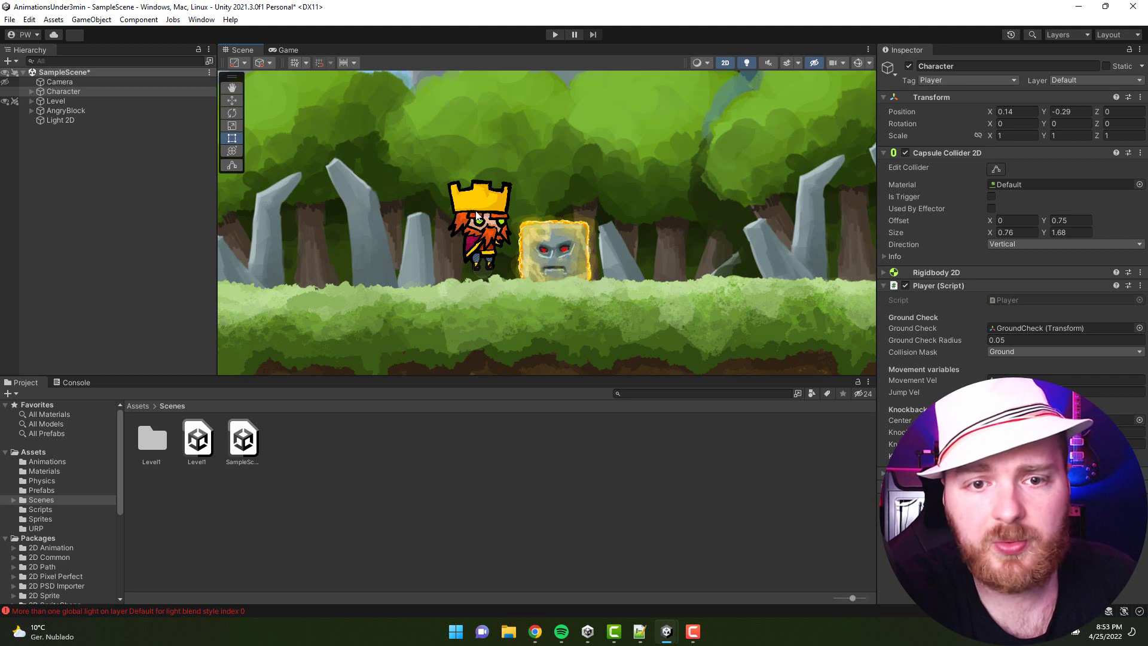
{"action": "left_click", "coordinate": [549, 247]}
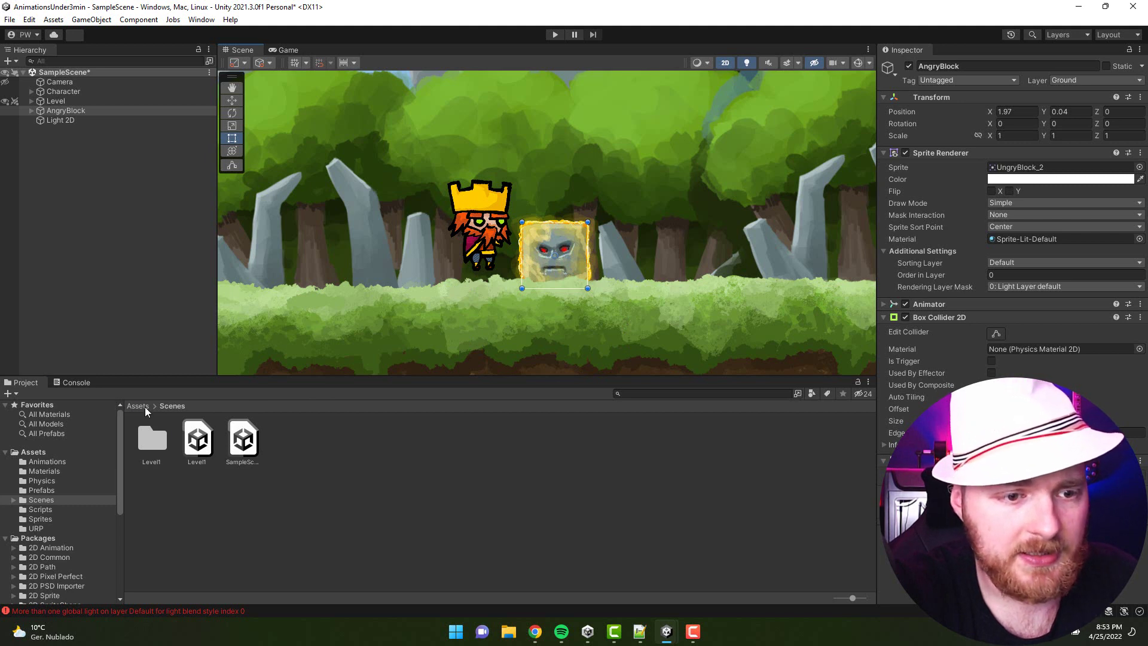
{"action": "left_click", "coordinate": [145, 406]}
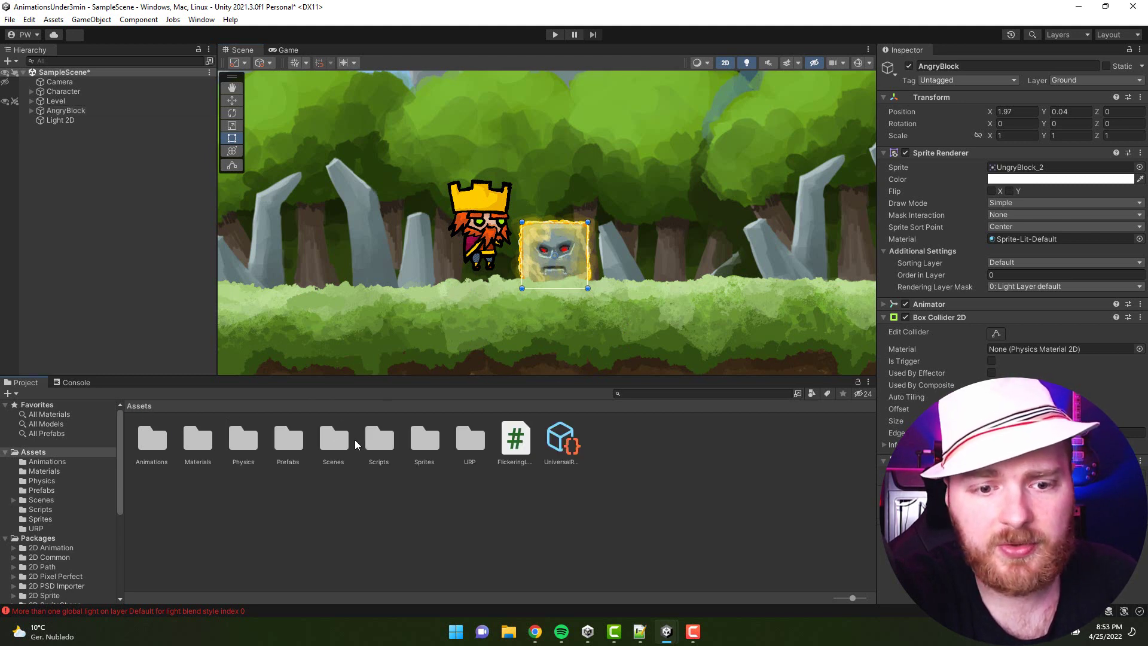
{"action": "left_click", "coordinate": [379, 441]}
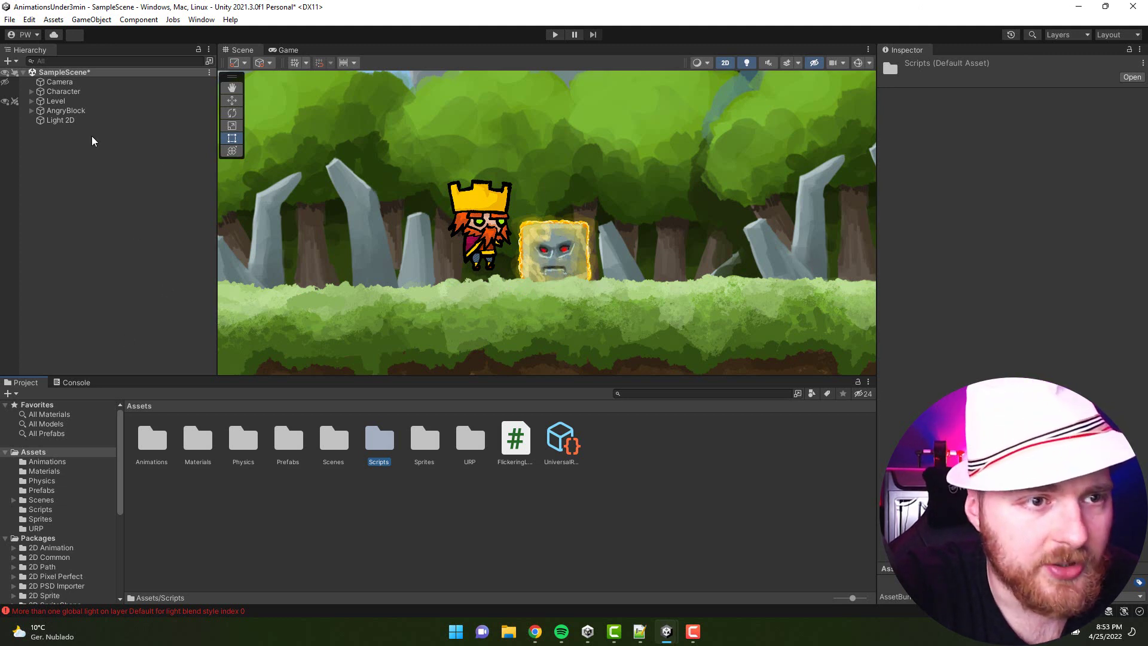
{"action": "left_click", "coordinate": [553, 247]}
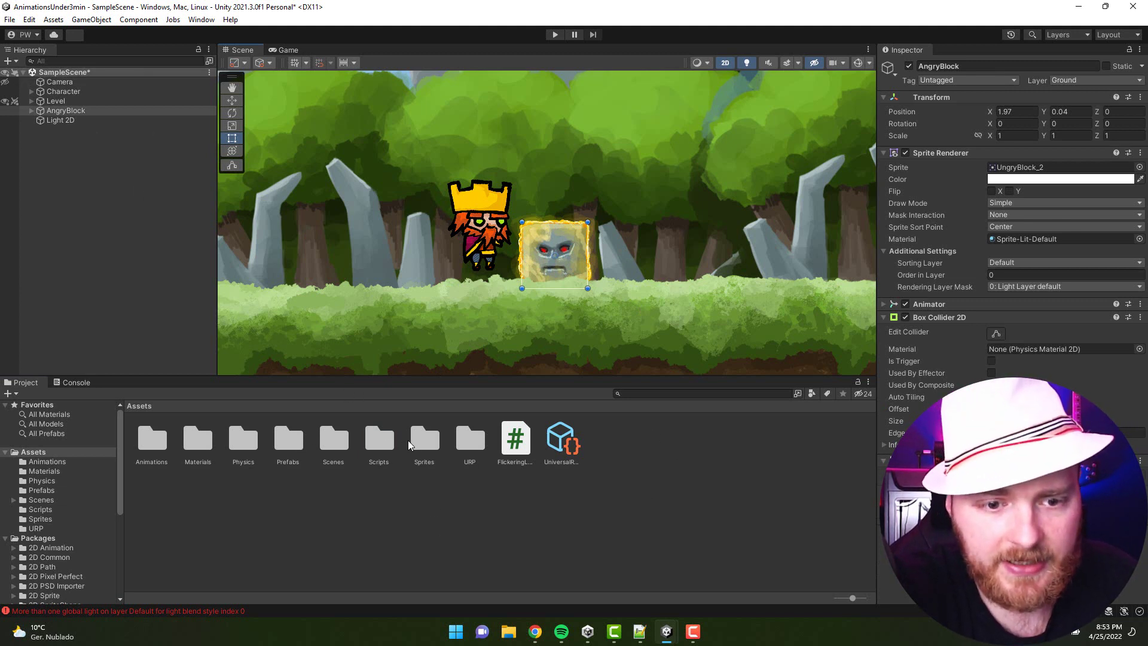
{"action": "double_click", "coordinate": [334, 446]}
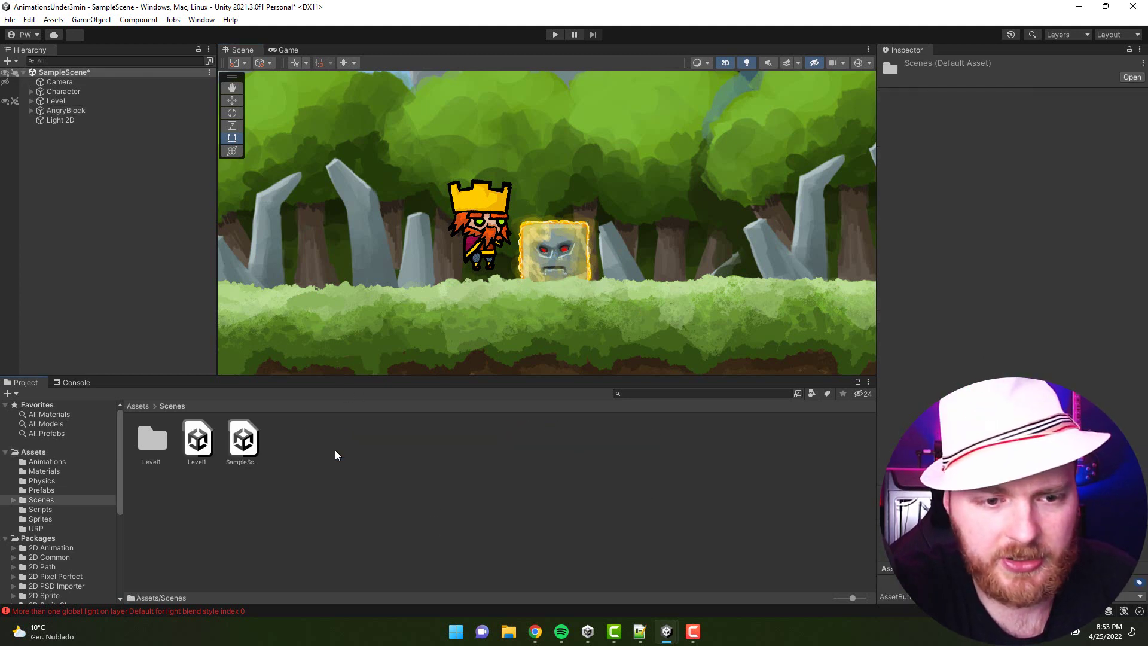
{"action": "left_click", "coordinate": [138, 406]}
{"action": "double_click", "coordinate": [65, 110]}
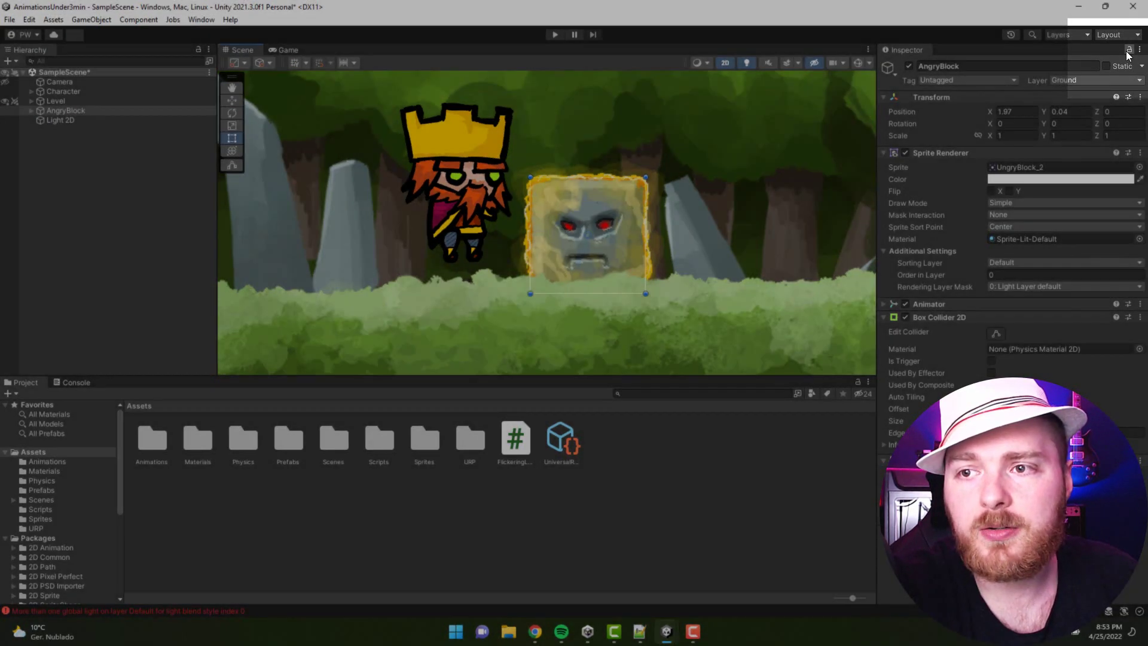
Lock the Inspector on AngryBlock, then select scene objects, the Enemy and Checkpoint scripts, and Character.
{"action": "left_click", "coordinate": [1129, 51]}
{"action": "left_click", "coordinate": [667, 123]}
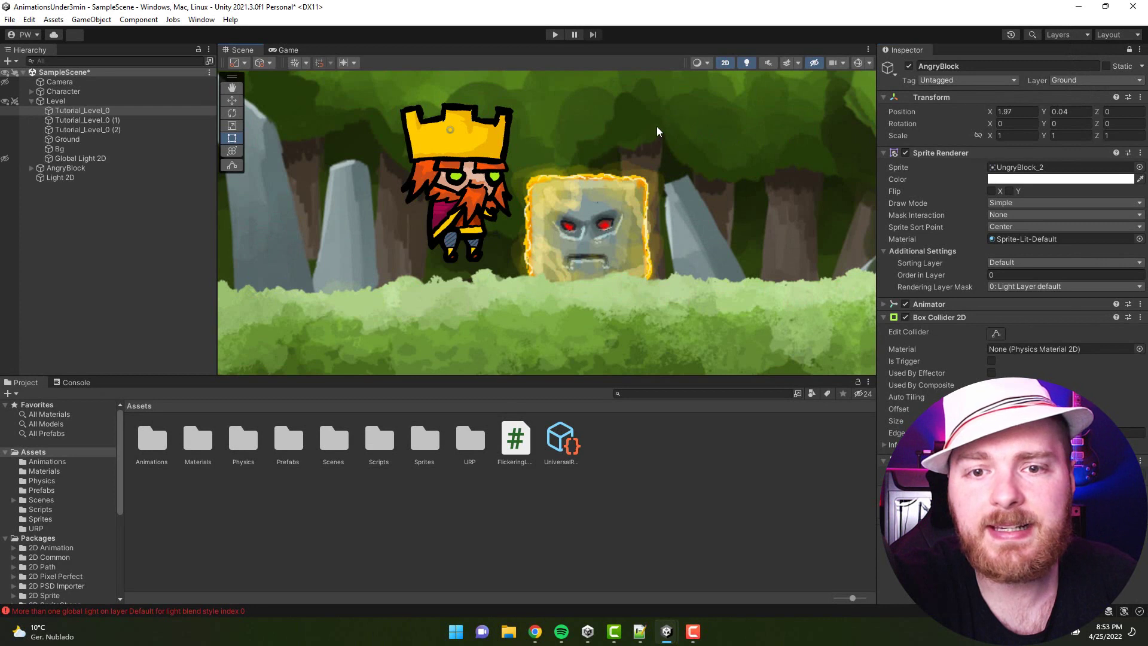
{"action": "left_click", "coordinate": [347, 199]}
{"action": "double_click", "coordinate": [380, 439]}
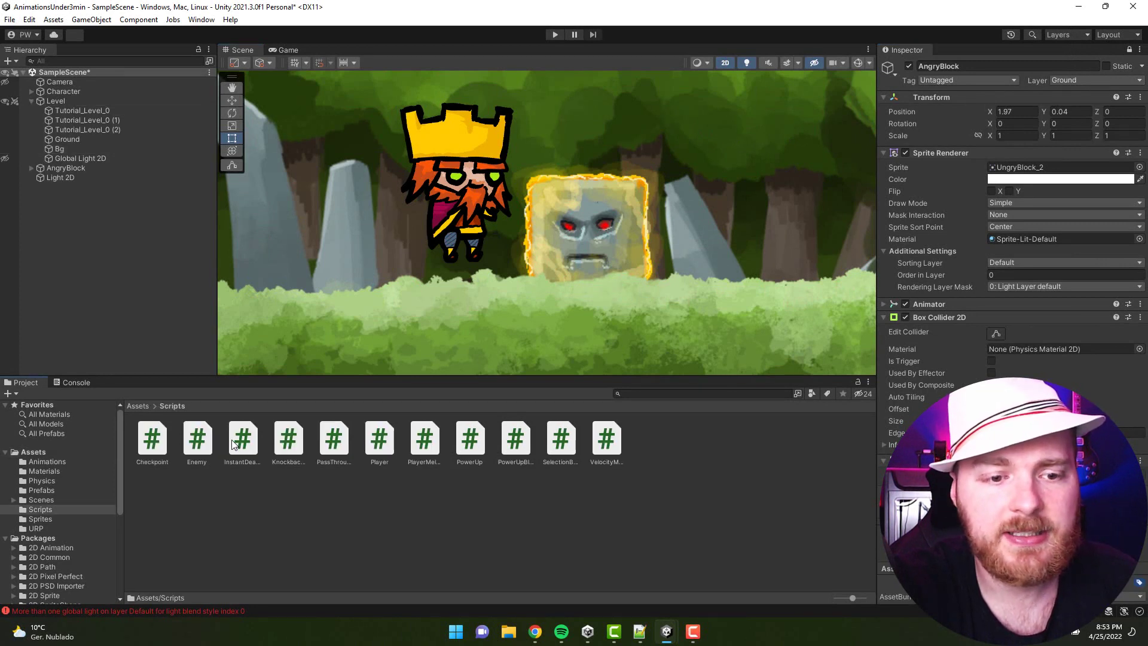
{"action": "left_click", "coordinate": [242, 440]}
{"action": "left_click", "coordinate": [197, 440]}
{"action": "left_click", "coordinate": [149, 446]}
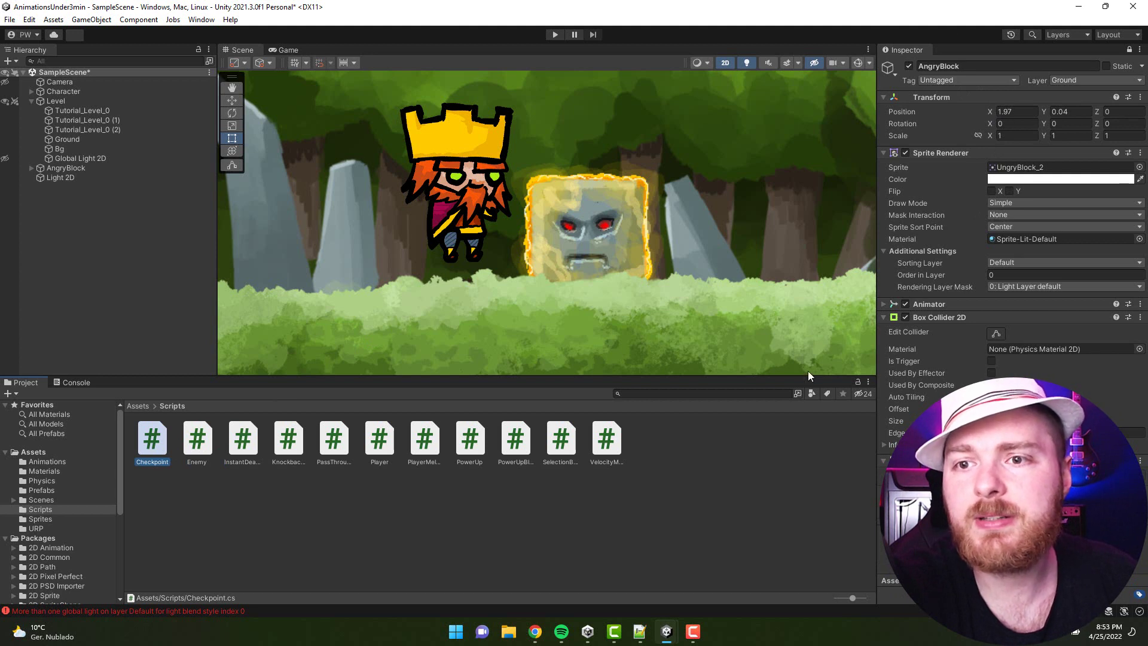
{"action": "scroll", "coordinate": [476, 313], "scroll_direction": "down", "scroll_amount": 3}
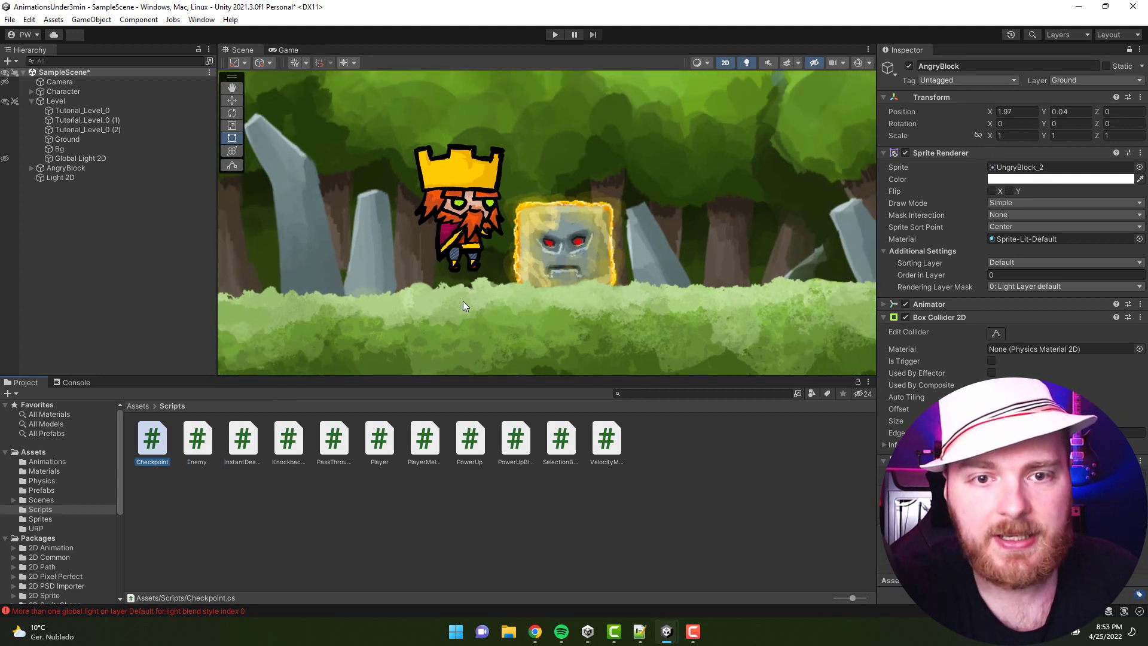
{"action": "middle_click_drag", "start_coordinate": [437, 277], "coordinate": [448, 284]}
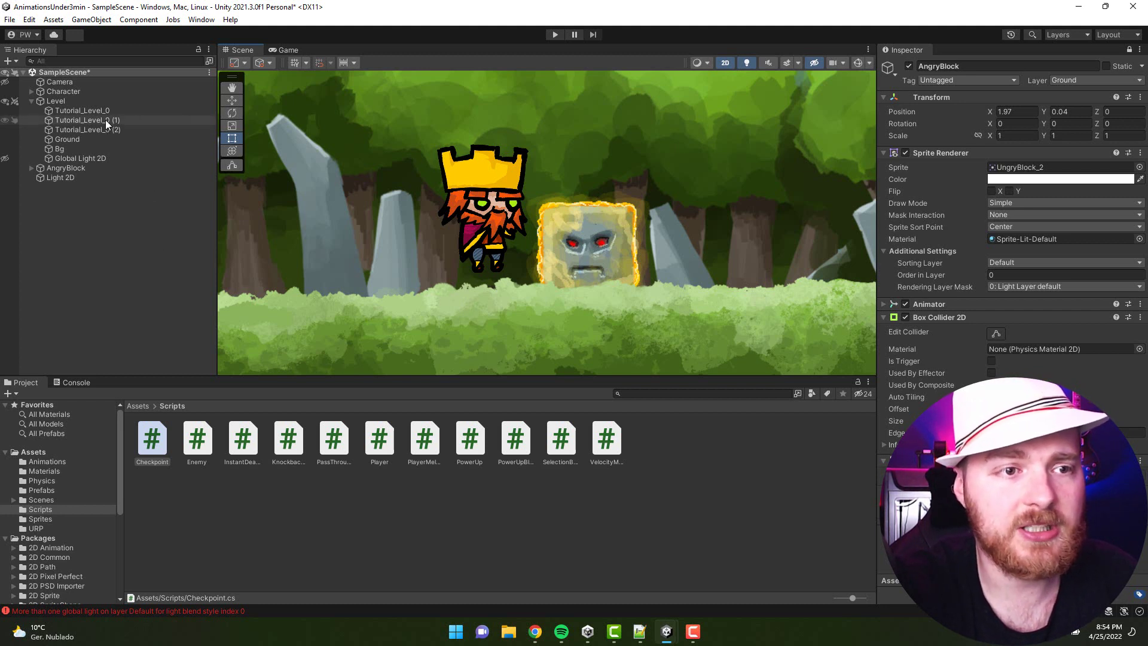
{"action": "left_click", "coordinate": [53, 90]}
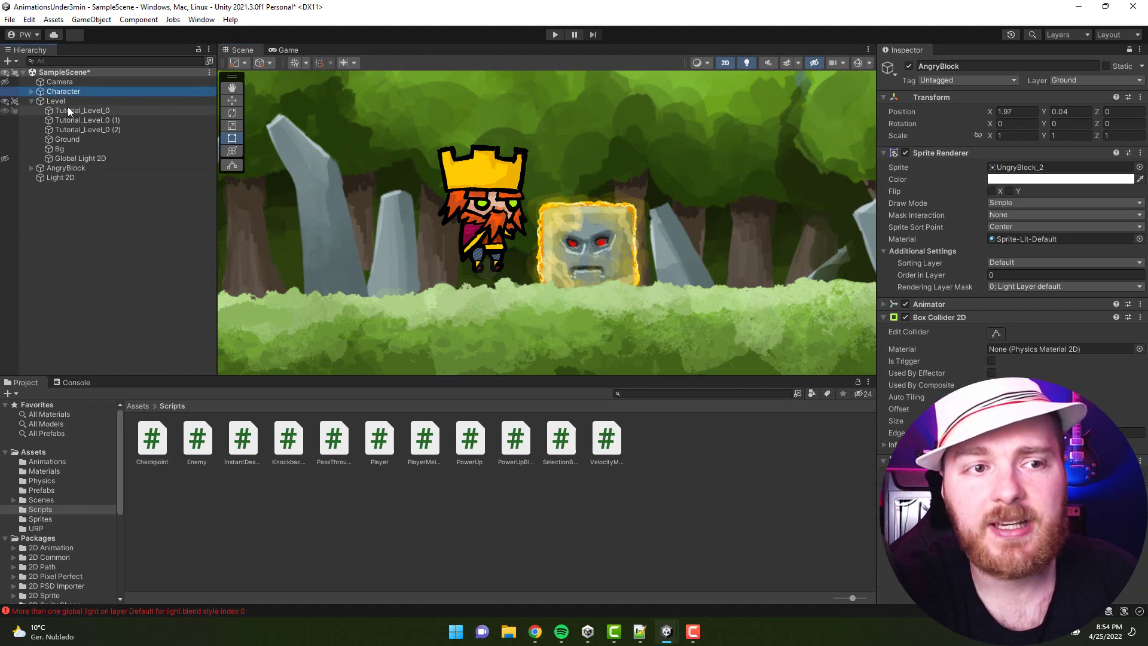
Open a floating Properties window for Character beside the Inspector locked on AngryBlock, nudging it down.
{"action": "right_click", "coordinate": [59, 91]}
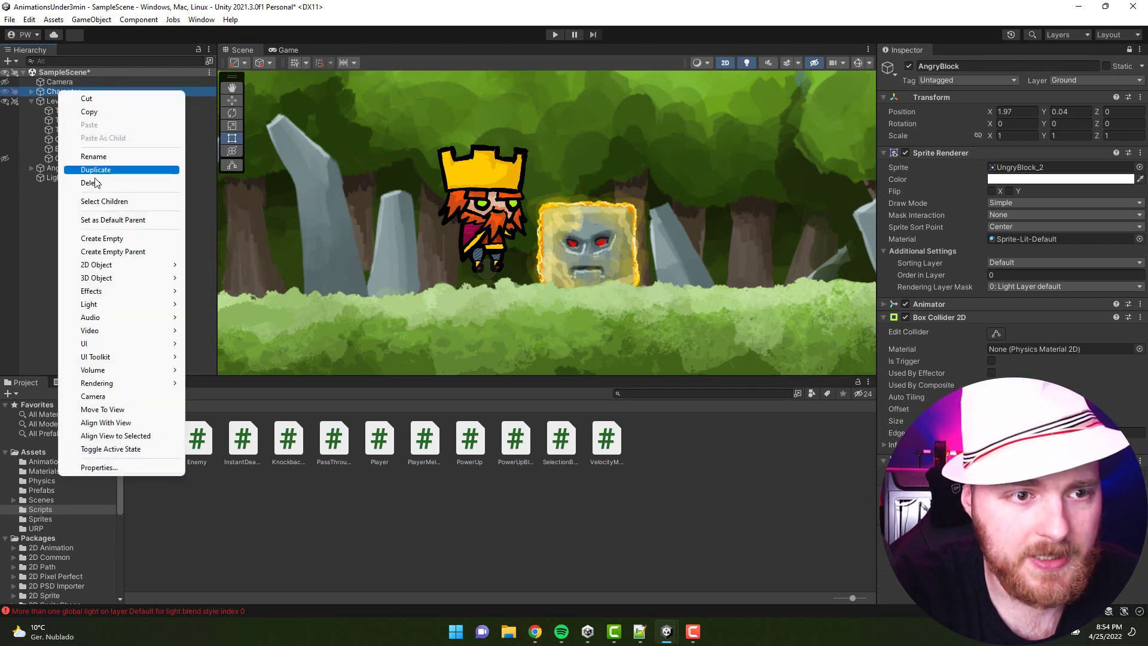
{"action": "left_click", "coordinate": [109, 468]}
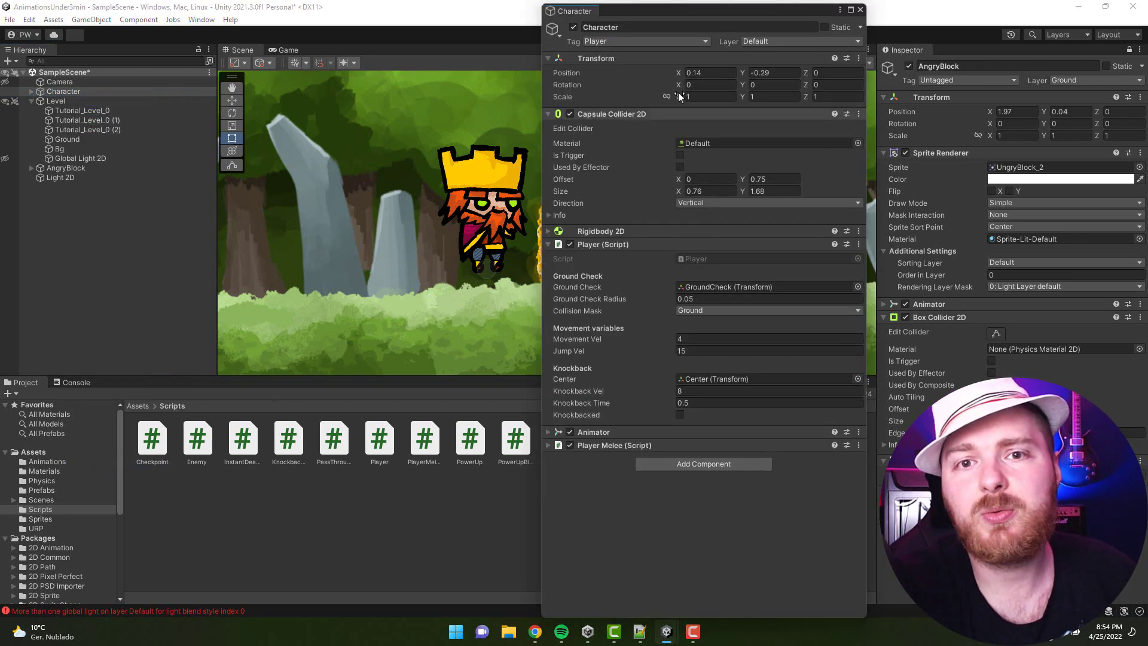
{"action": "left_click_drag", "start_coordinate": [663, 13], "coordinate": [661, 26]}
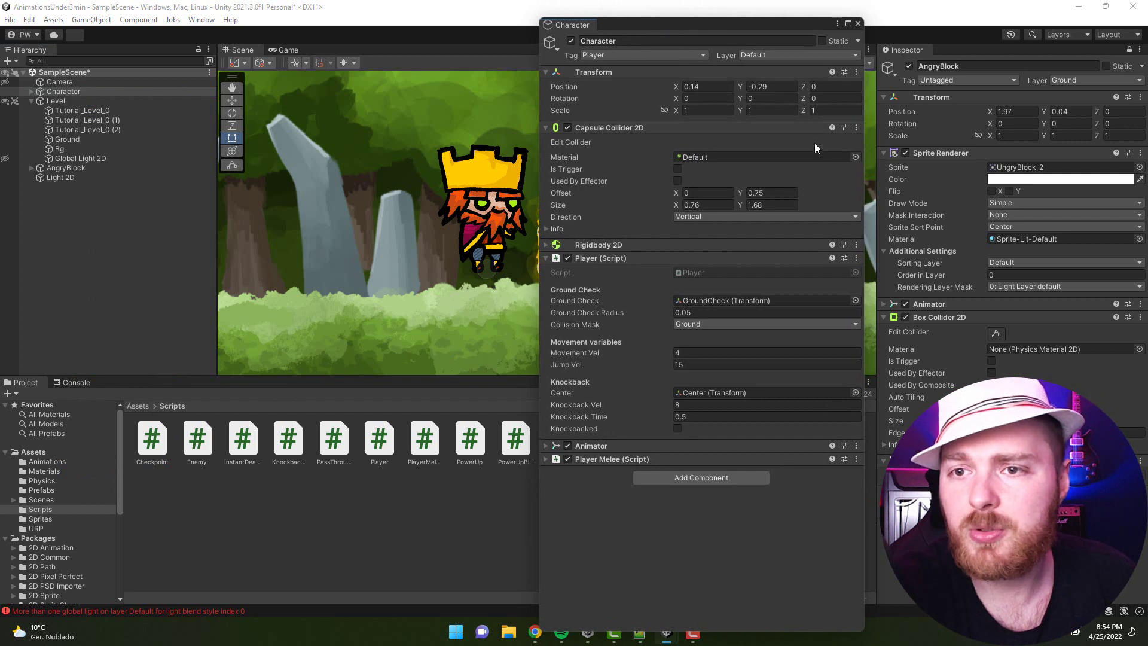